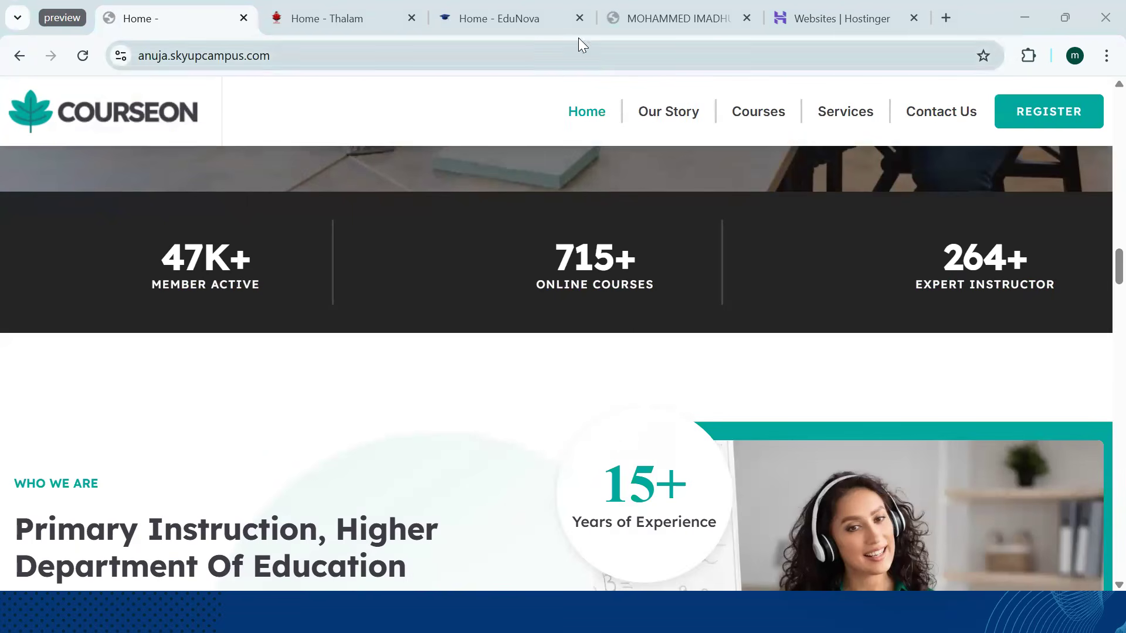
Look through the Courseon home page and the Thalam Organization home page down to its footer
scroll(365, 157, "down", 20)
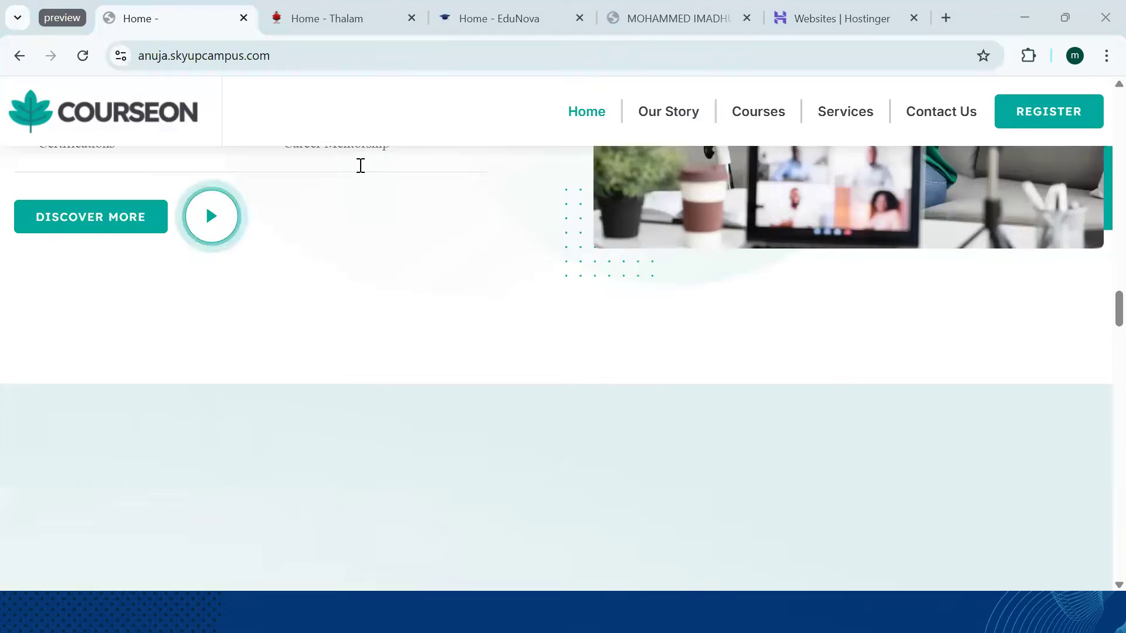
scroll(323, 288, "up", 5)
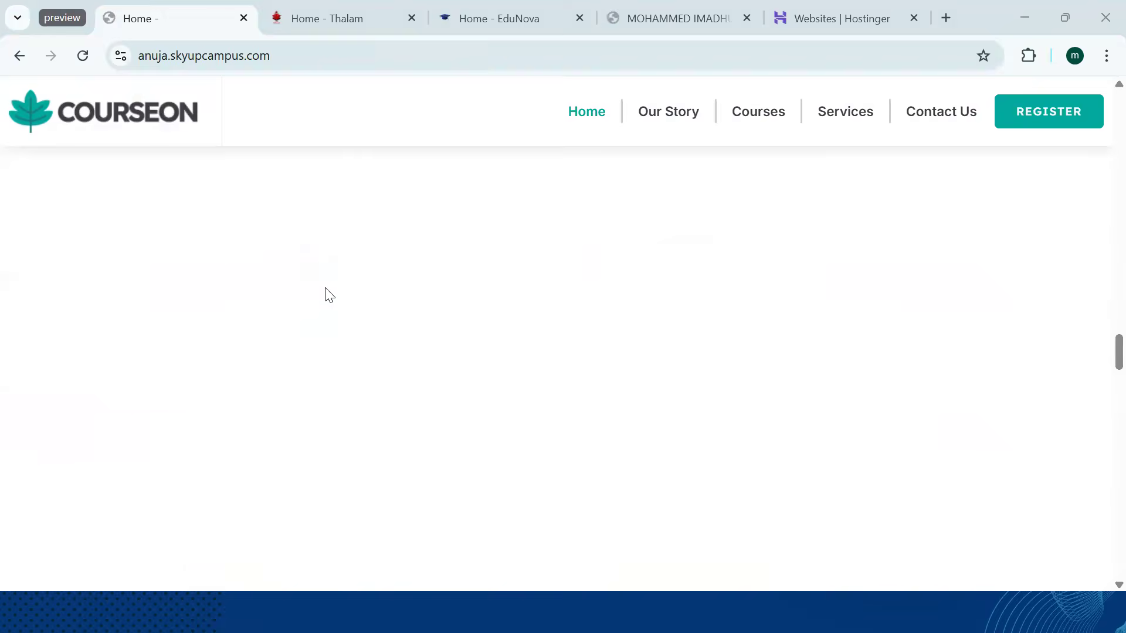
left_click(318, 12)
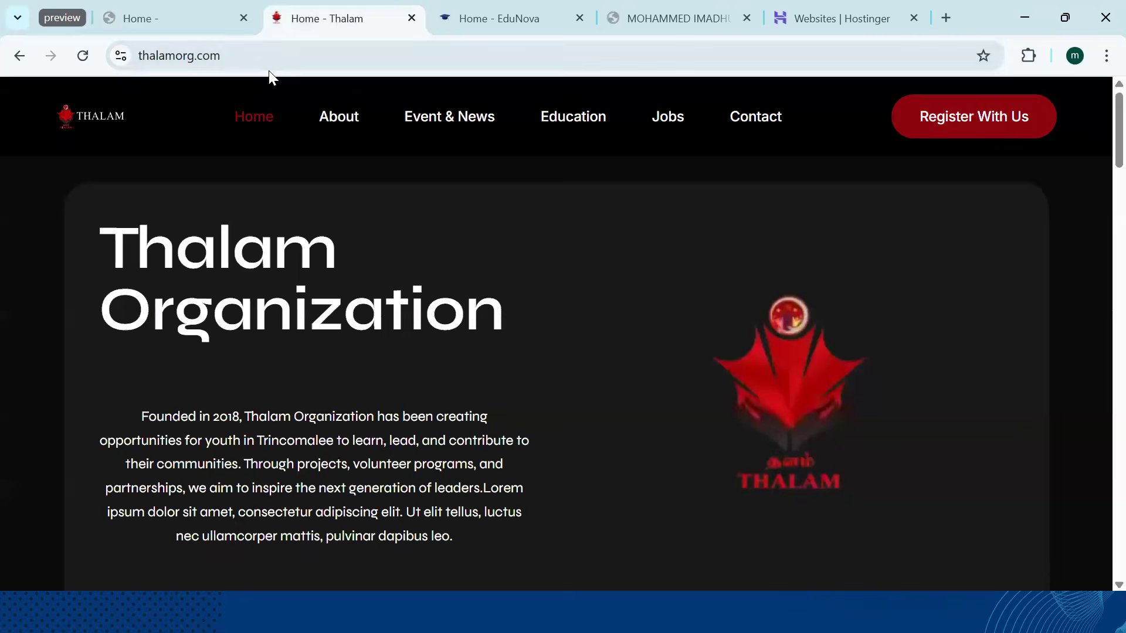
scroll(429, 186, "down", 15)
scroll(430, 188, "down", 10)
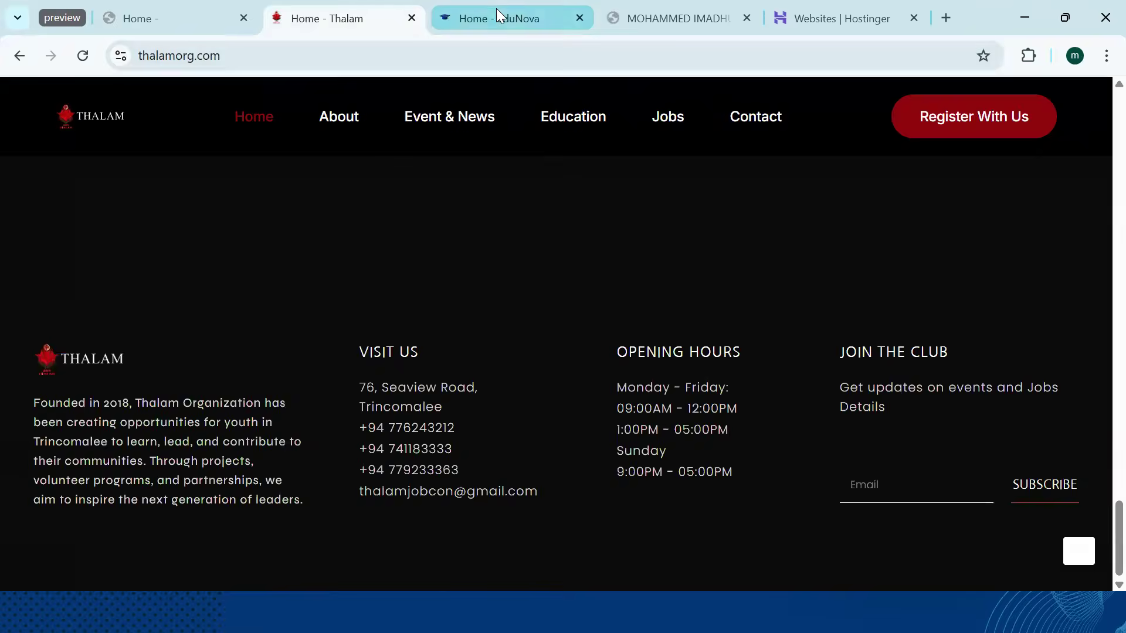
Look through the EduNova home page and the web developer's portfolio site, including its school website section
left_click(496, 12)
scroll(293, 146, "down", 15)
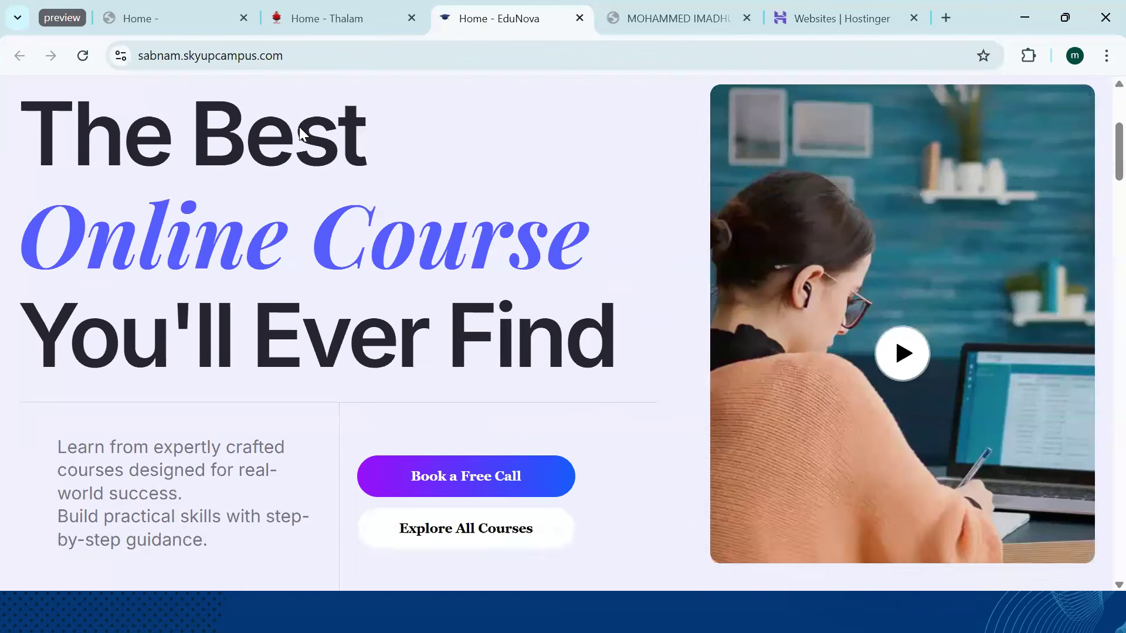
scroll(297, 168, "down", 5)
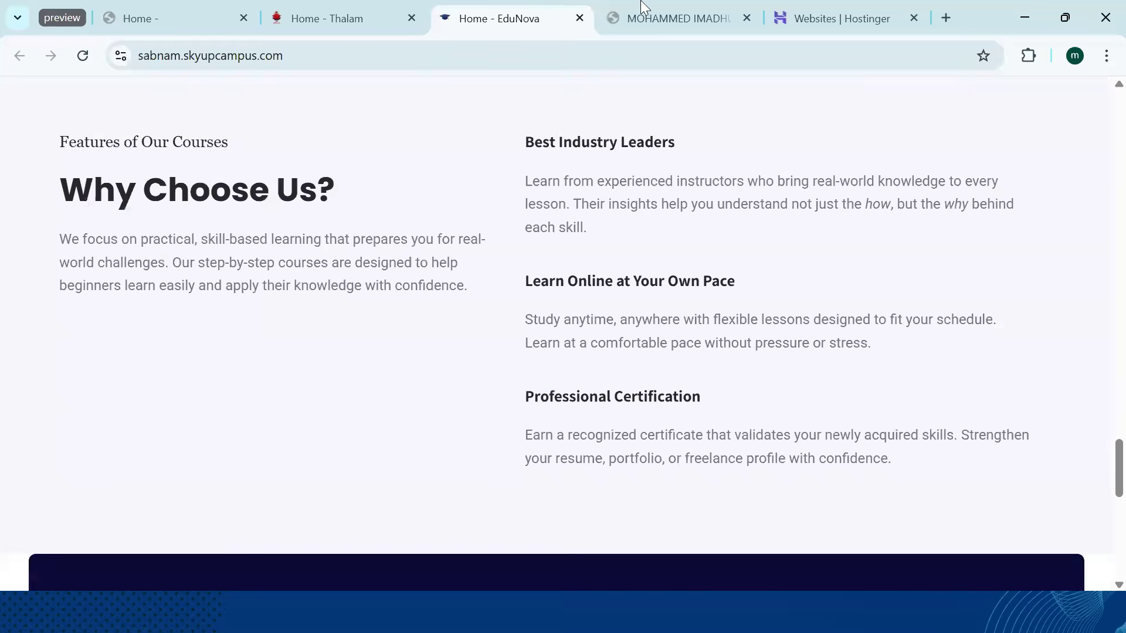
left_click(684, 24)
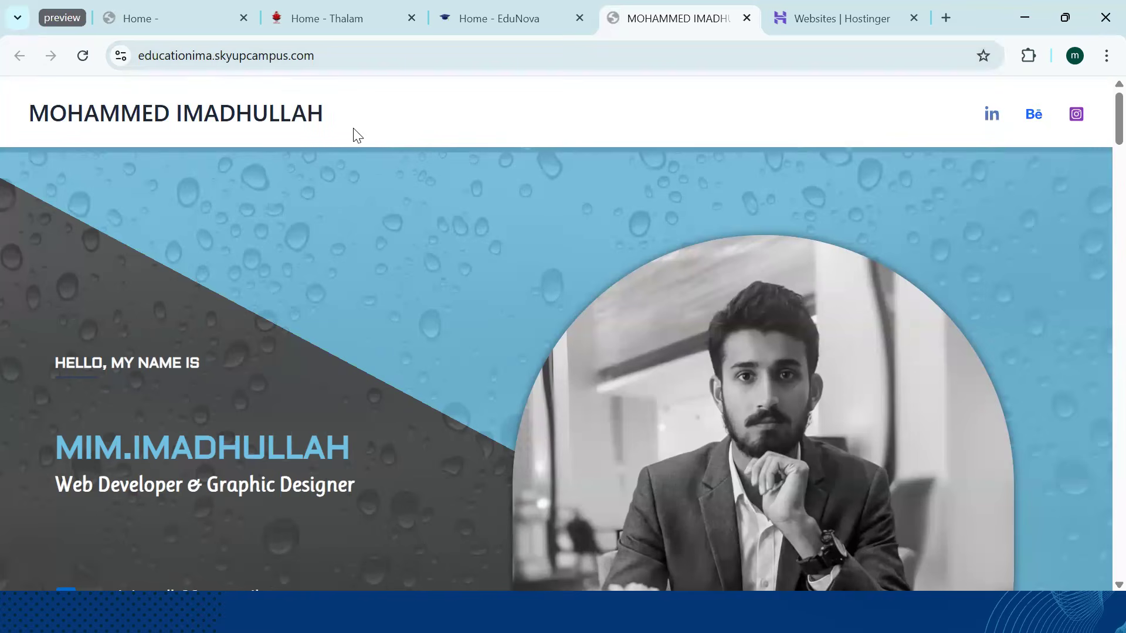
scroll(337, 152, "down", 20)
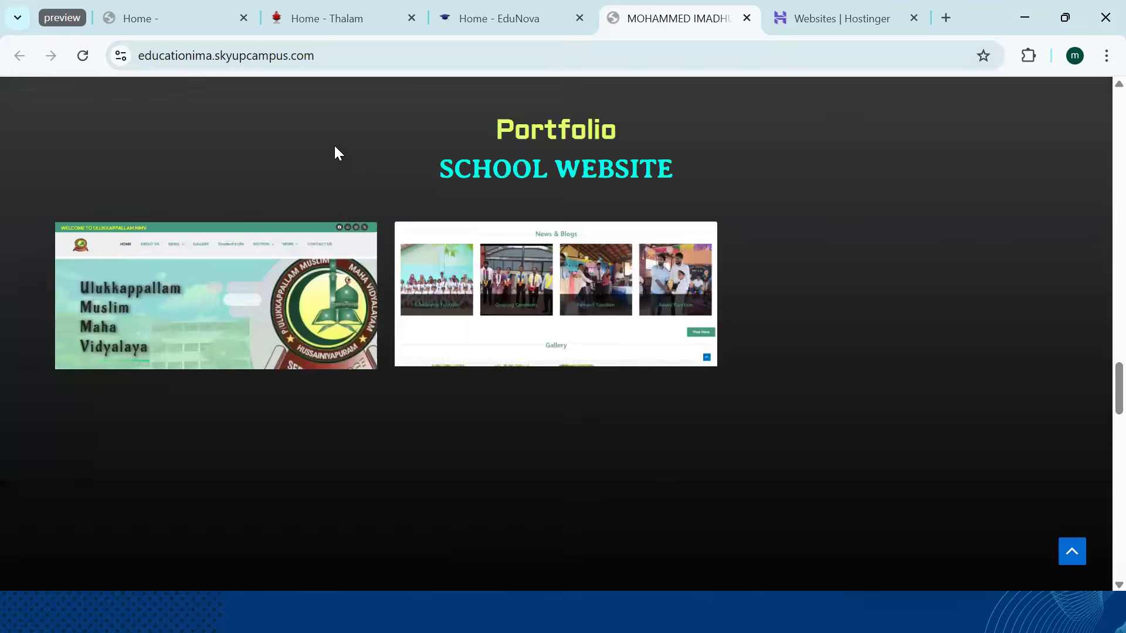
scroll(334, 151, "up", 7)
Check the Hostinger websites list and return to the start of the Courseon home page
left_click(891, 21)
scroll(364, 330, "down", 7)
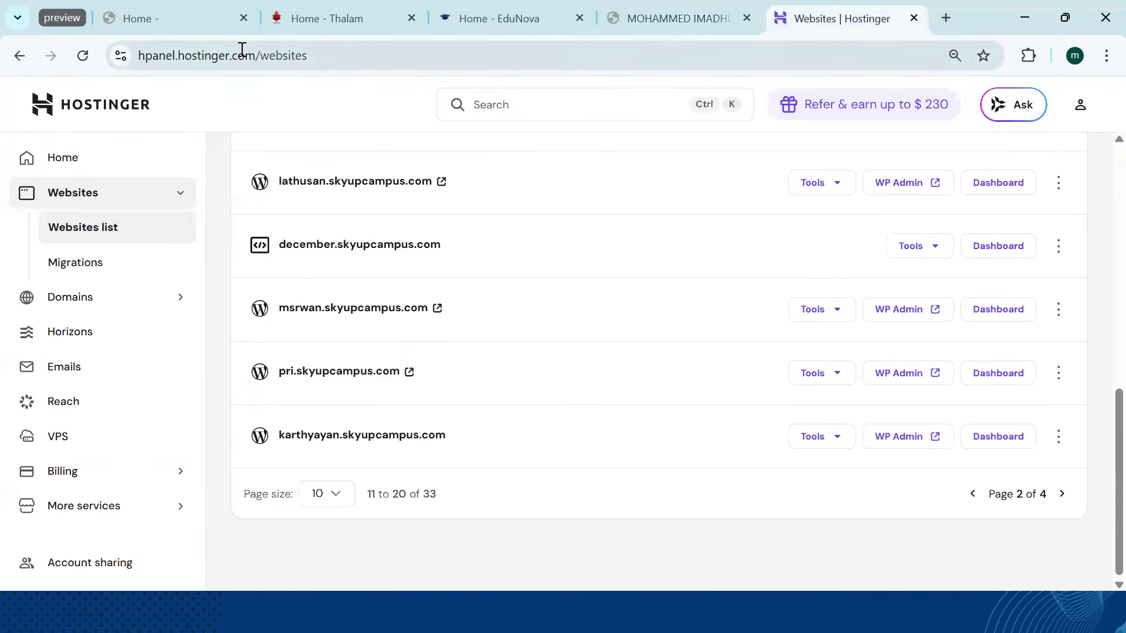
left_click(189, 17)
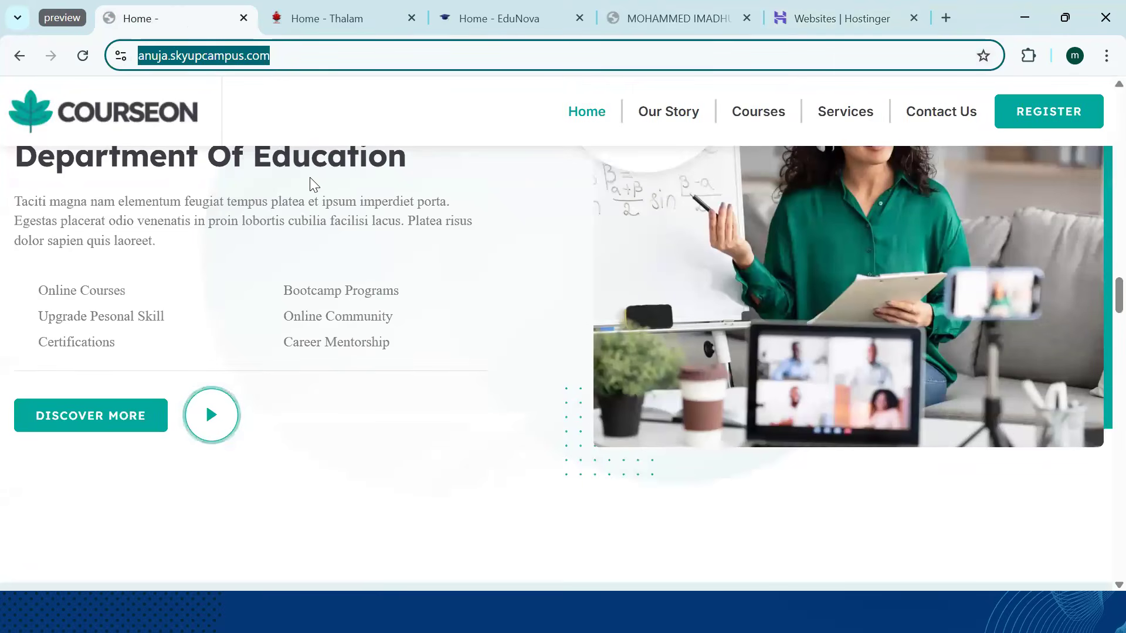
scroll(332, 200, "down", 15)
scroll(333, 200, "up", 15)
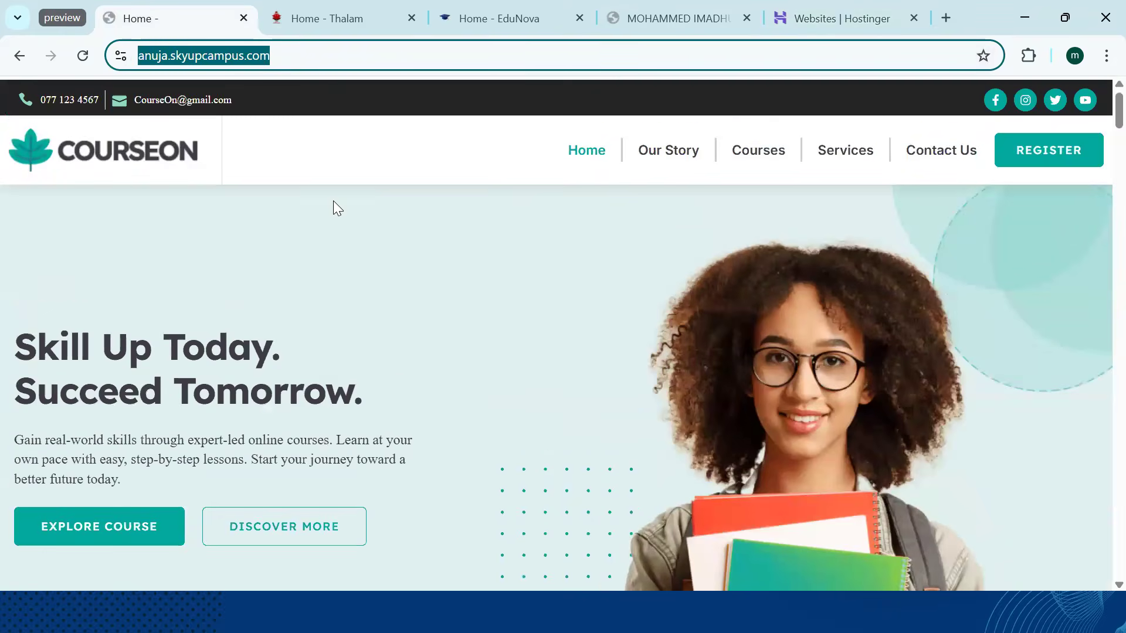
left_click(320, 18)
left_click(205, 19)
Open the Courseon site's Our Story and Contact Us pages and look through their content
left_click(668, 161)
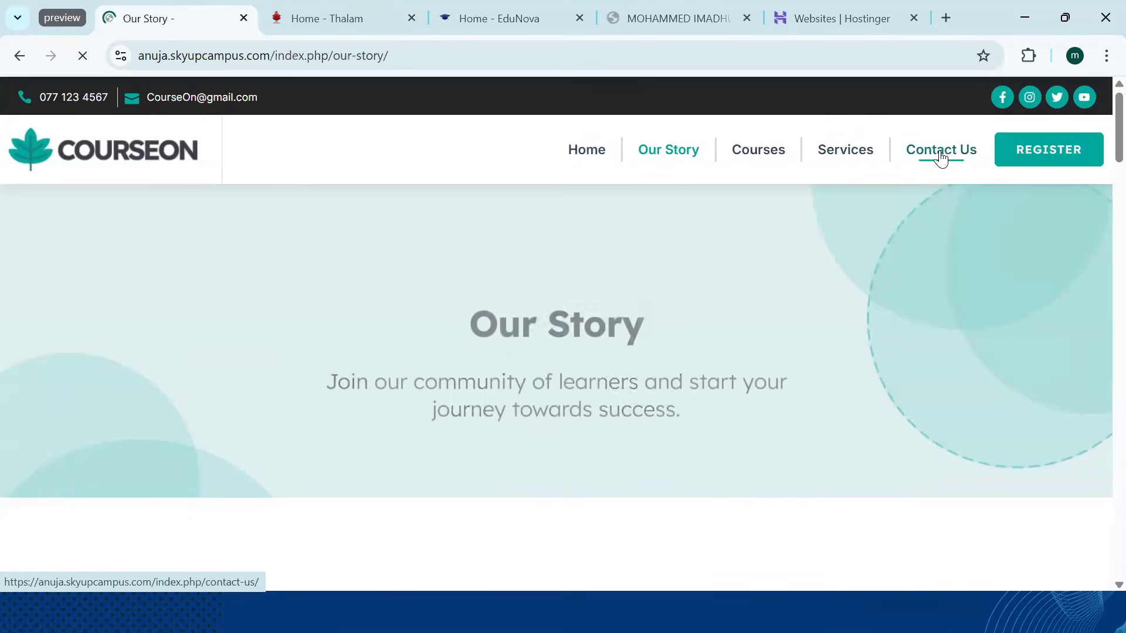
left_click(942, 154)
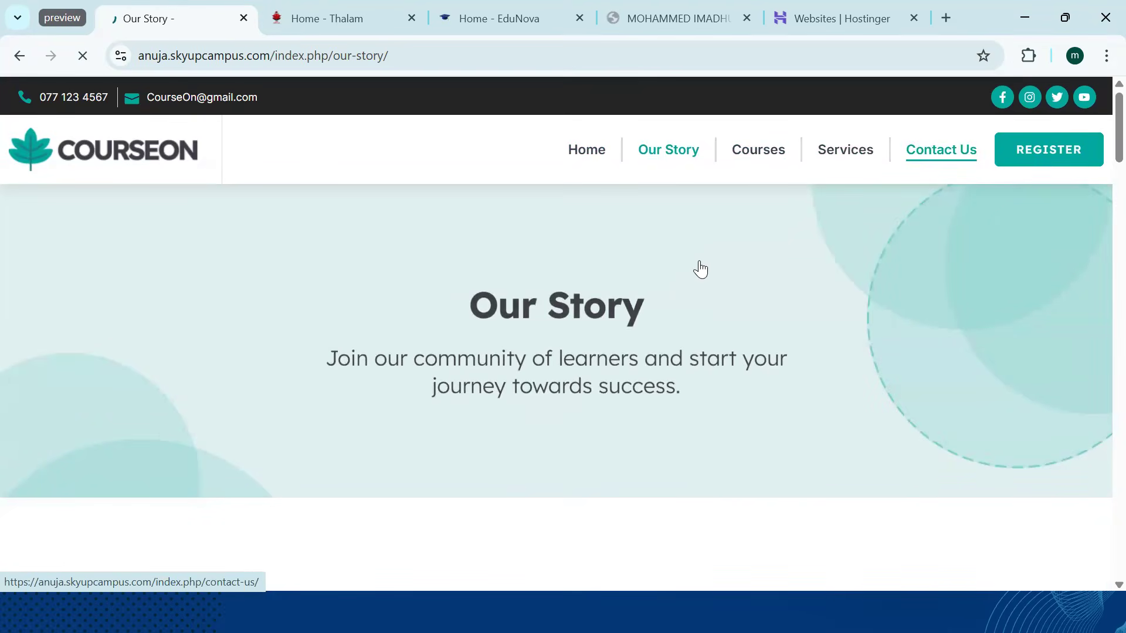
scroll(701, 270, "down", 15)
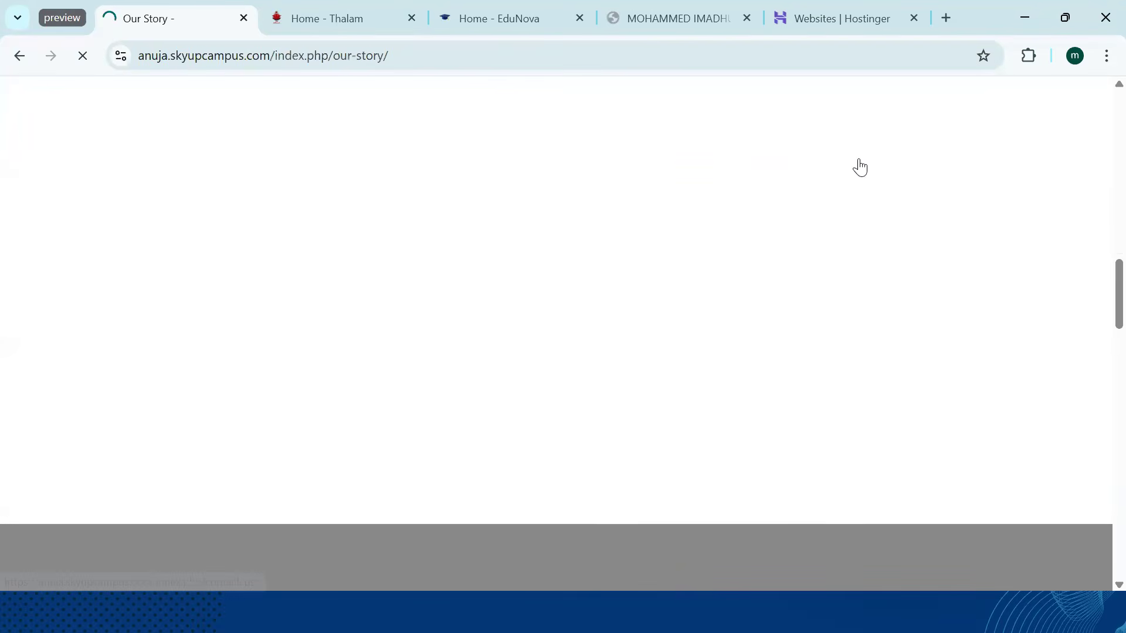
scroll(860, 168, "up", 15)
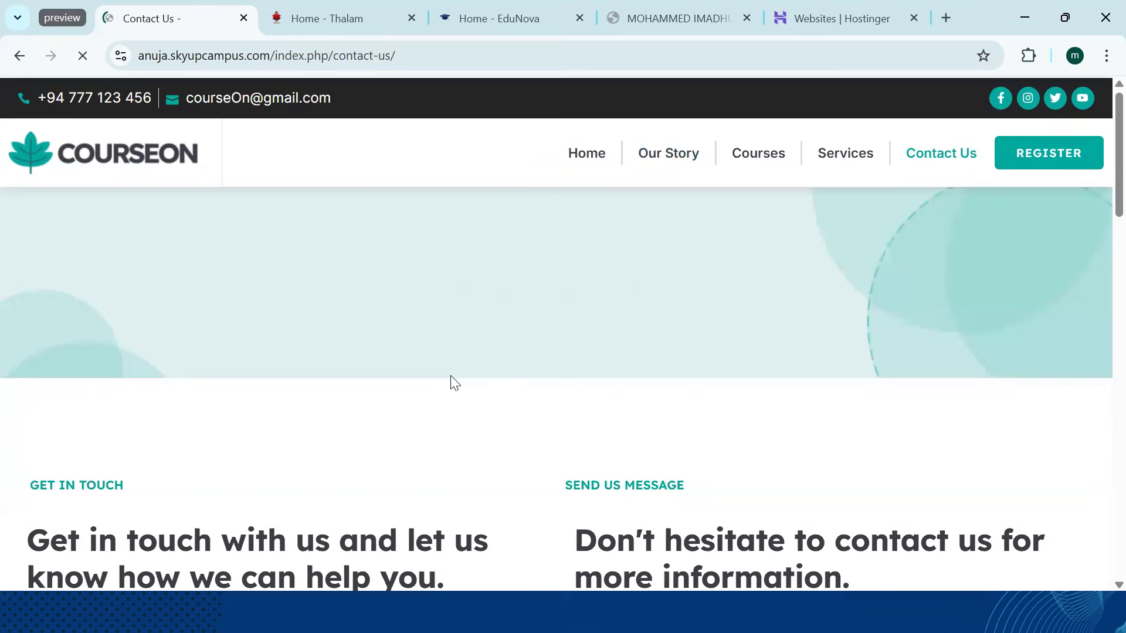
scroll(329, 384, "down", 4)
scroll(636, 322, "down", 7)
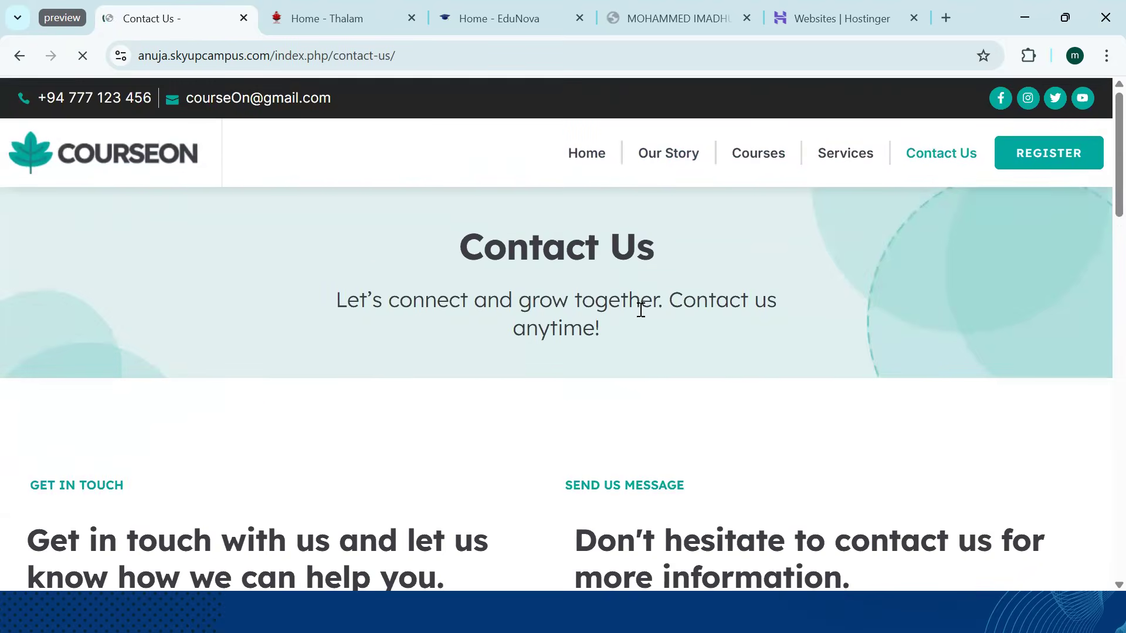
scroll(574, 339, "down", 4)
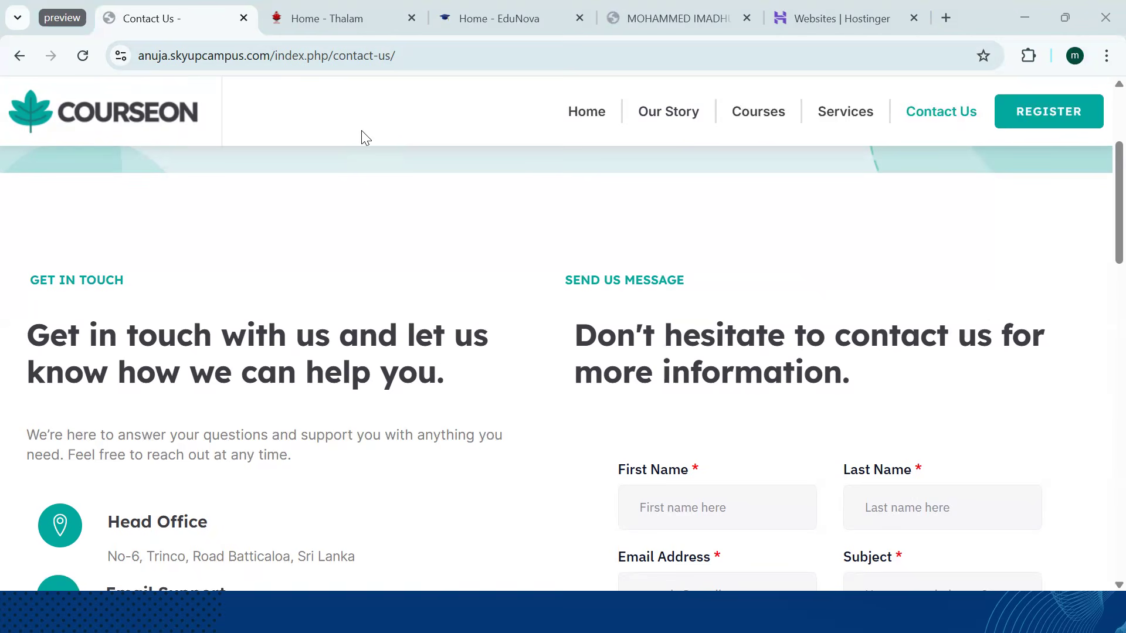
Look at the Hostinger websites list again and return to the Courseon contact page
left_click(847, 21)
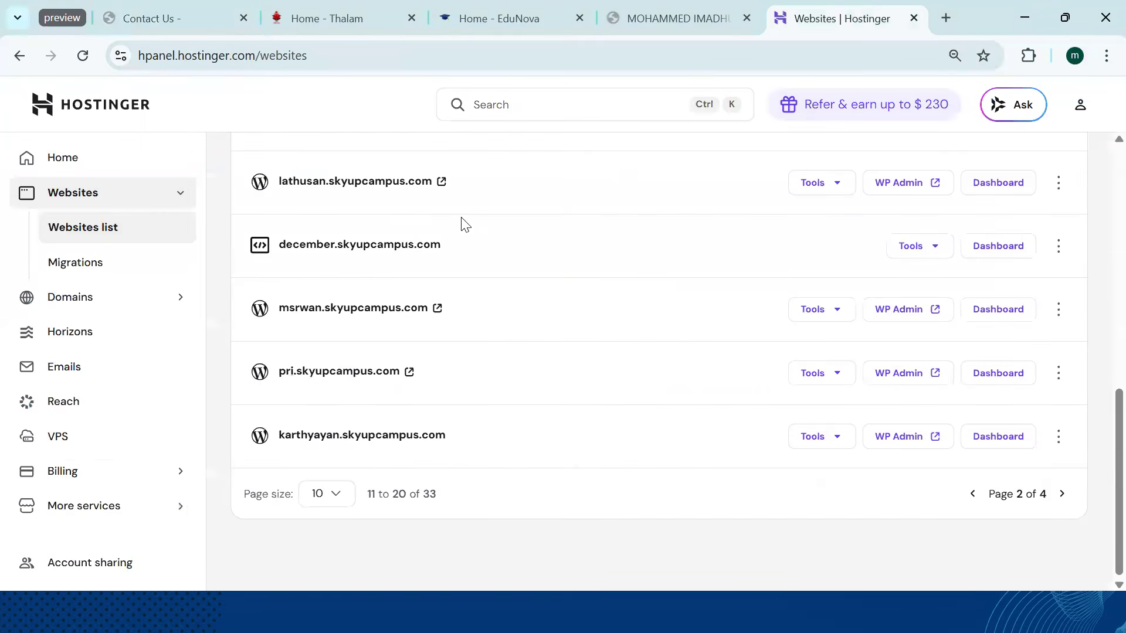
left_click(325, 22)
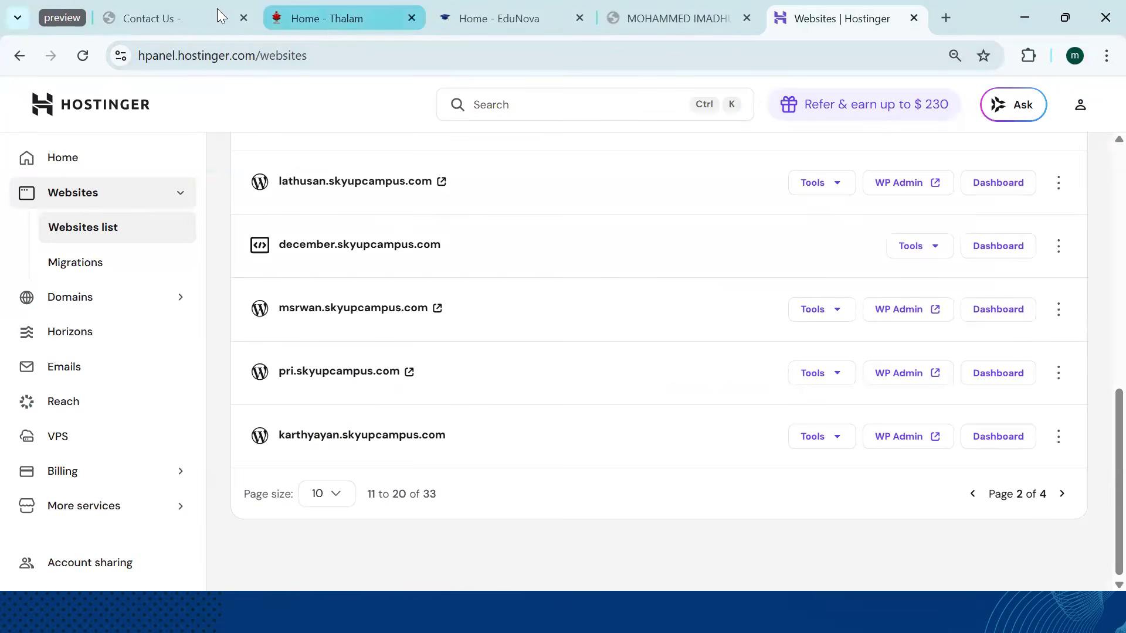
left_click(194, 11)
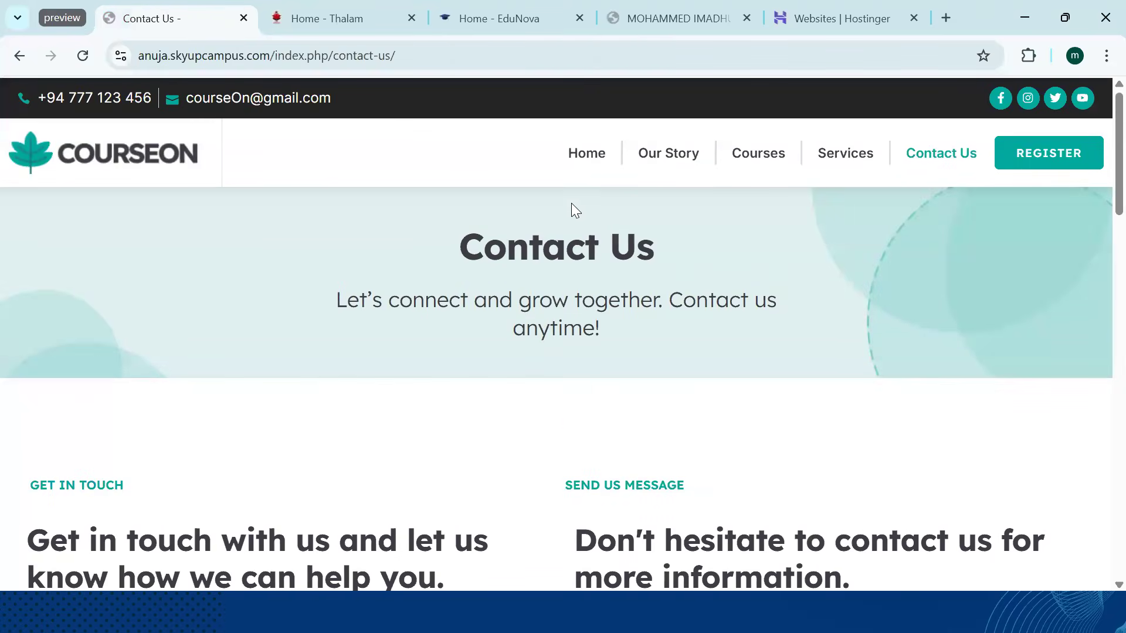
Open the Courseon home page and review its desktop layout from the hero section through the featured courses
left_click(577, 152)
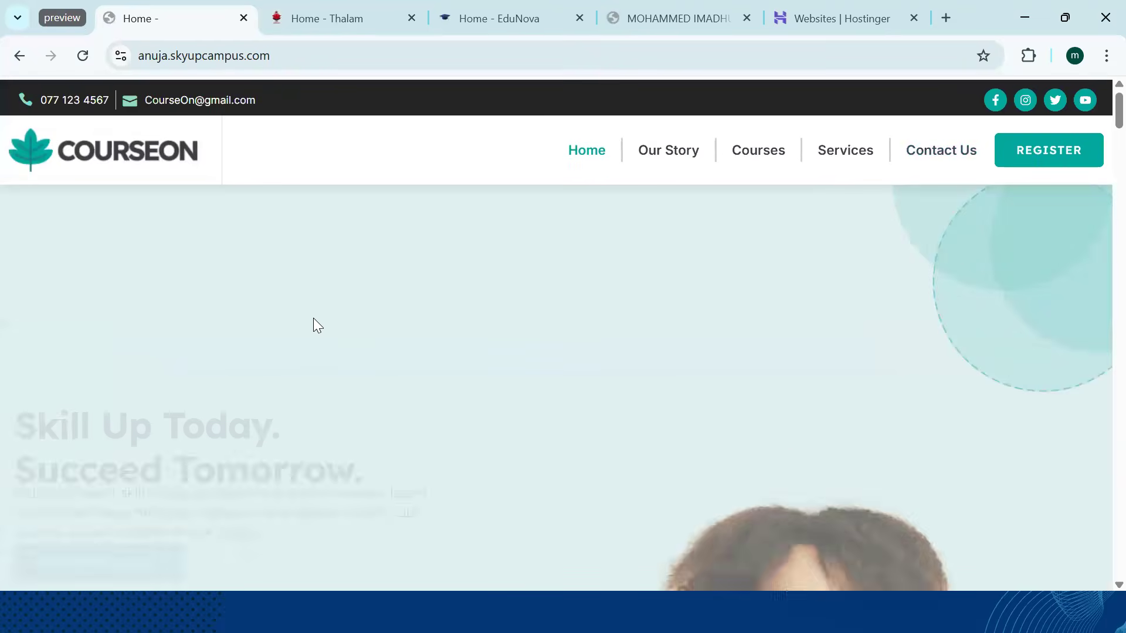
scroll(327, 294, "down", 8)
scroll(328, 294, "up", 5)
scroll(328, 294, "down", 10)
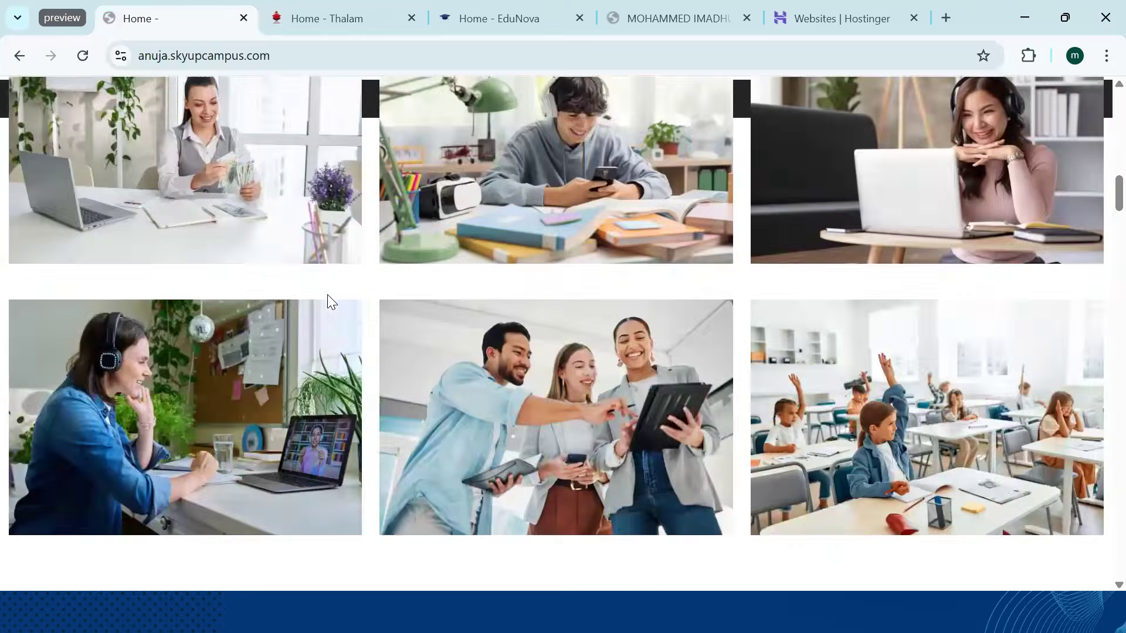
scroll(328, 295, "down", 5)
scroll(328, 294, "up", 8)
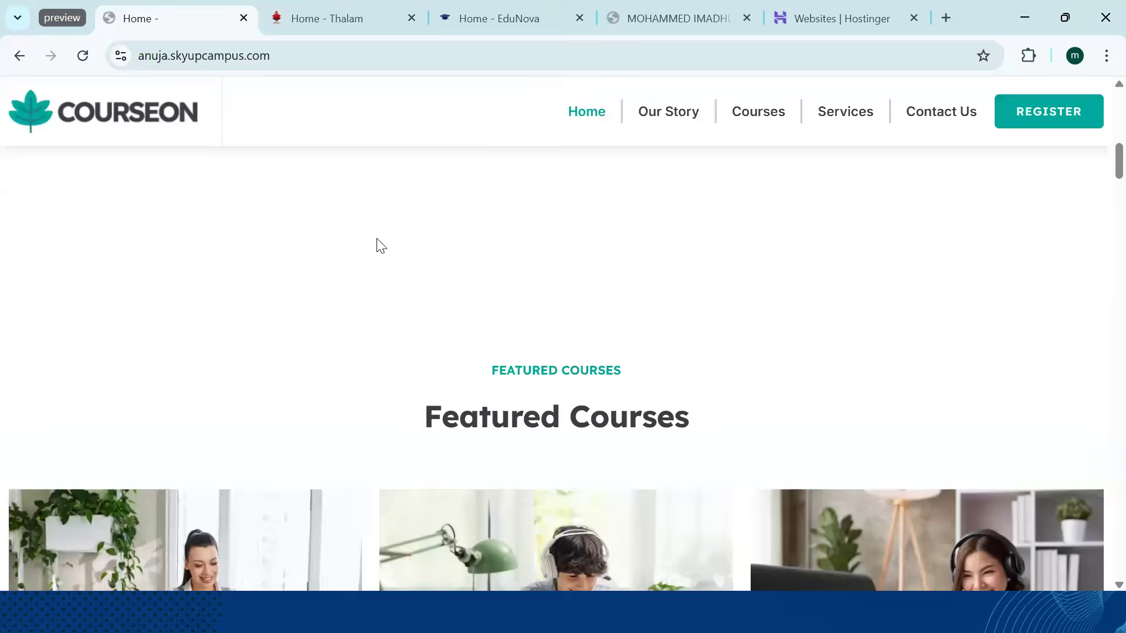
scroll(380, 245, "up", 8)
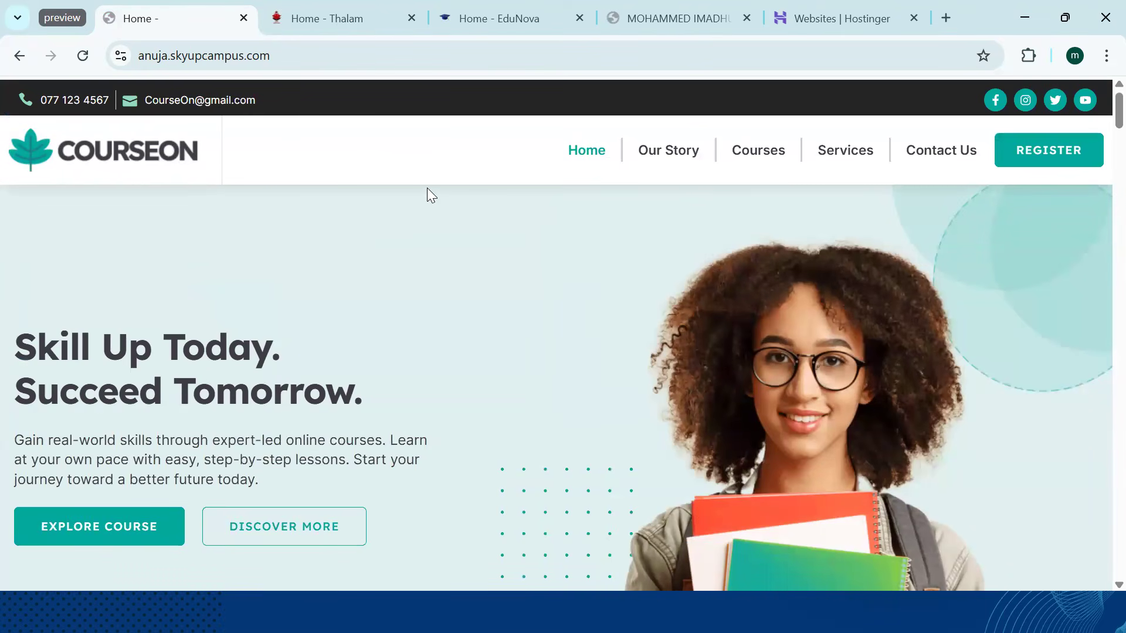
Inspect the Courseon home page with DevTools, minimize the DevTools window, and set the emulated device to iPhone SE
right_click(361, 195)
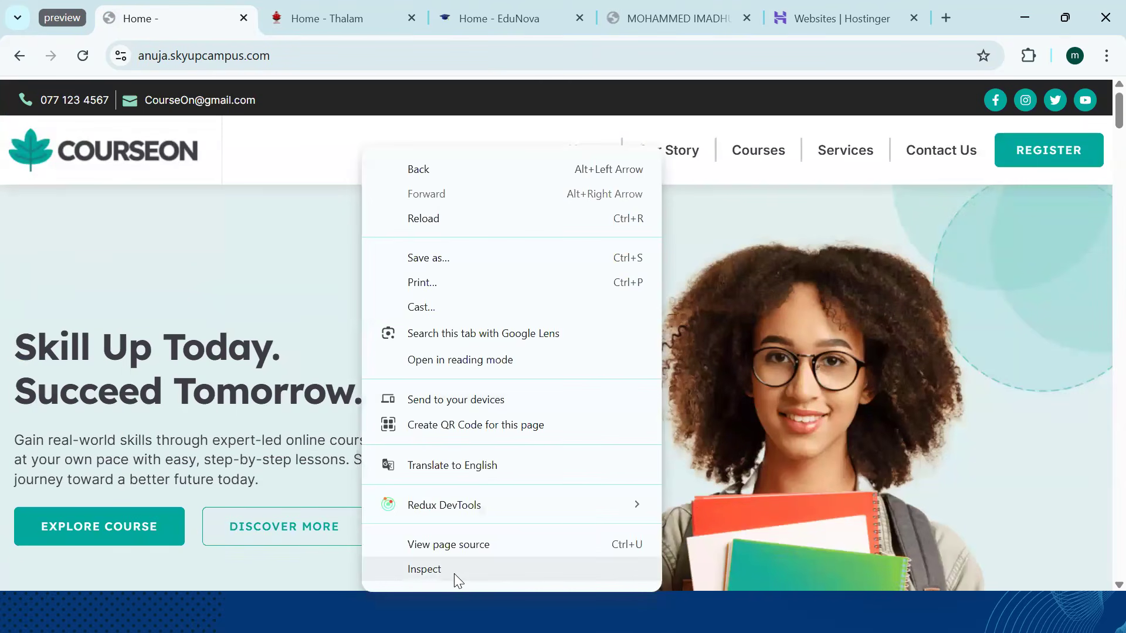
left_click(424, 569)
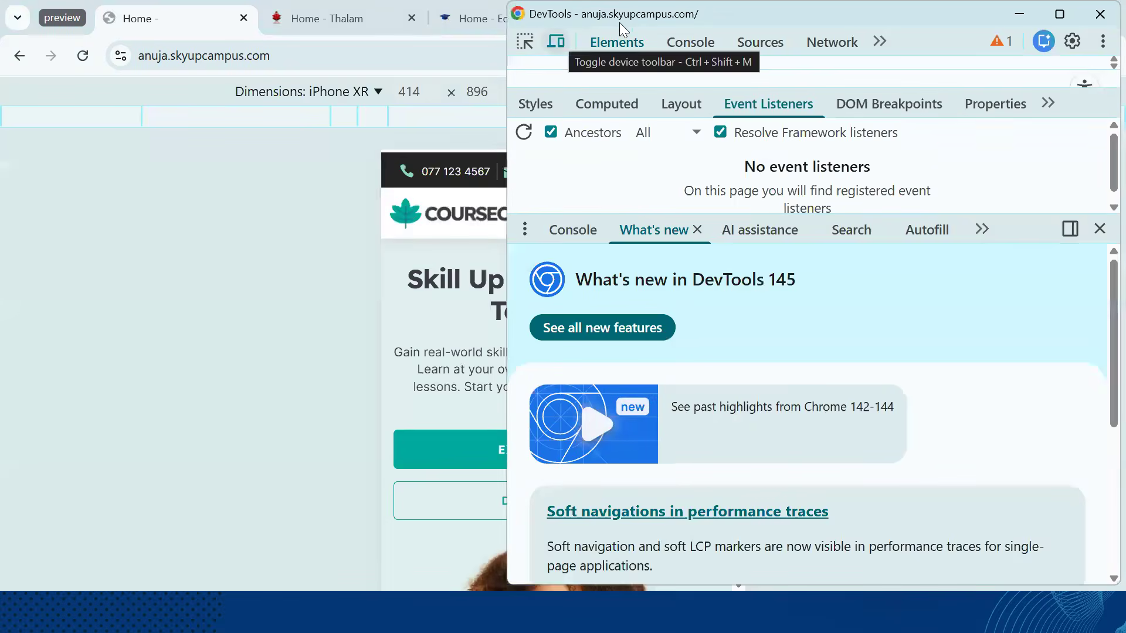
left_click(1023, 10)
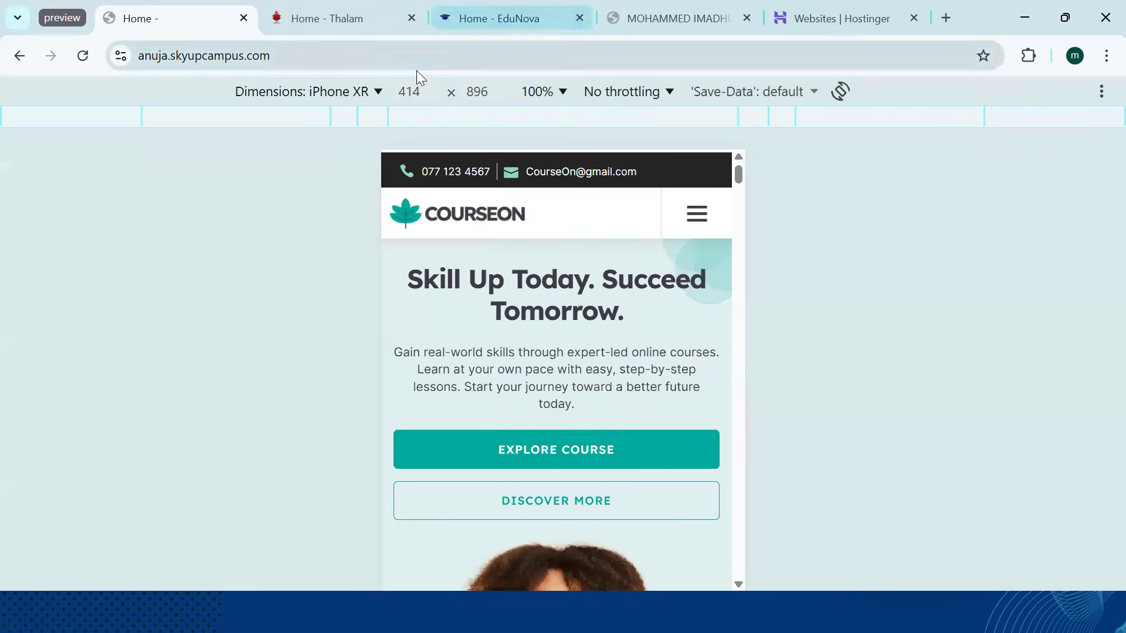
left_click(337, 99)
key("Escape")
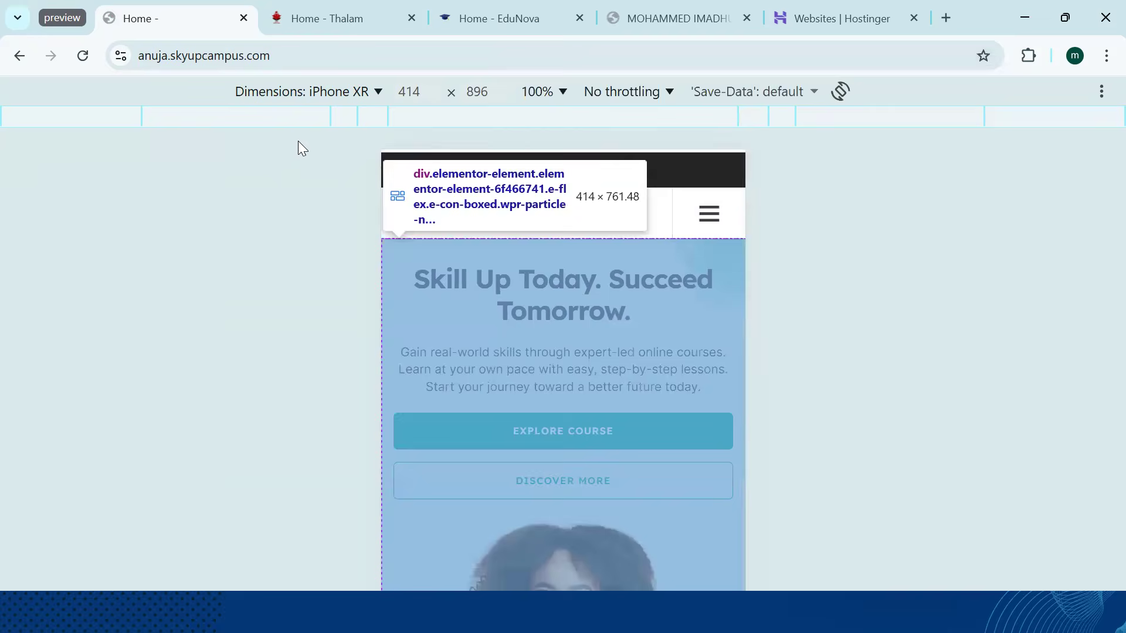
left_click(350, 92)
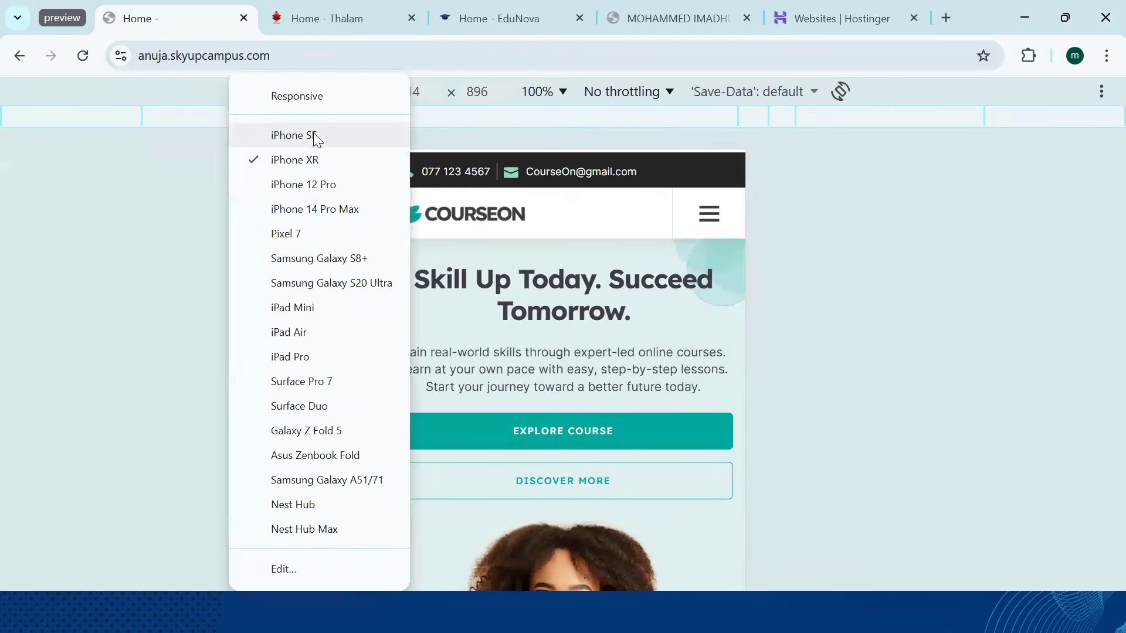
left_click(313, 134)
Review the home page's iPhone SE layout down to the enrollment section and toggle the mobile navigation menu
scroll(604, 296, "down", 7)
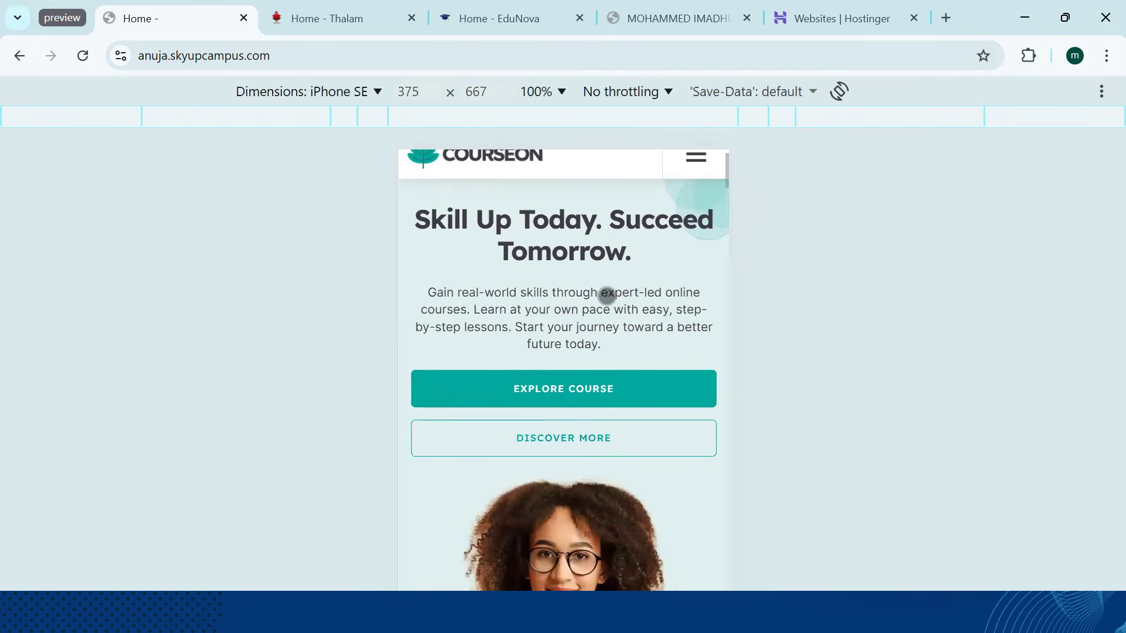
scroll(607, 296, "down", 12)
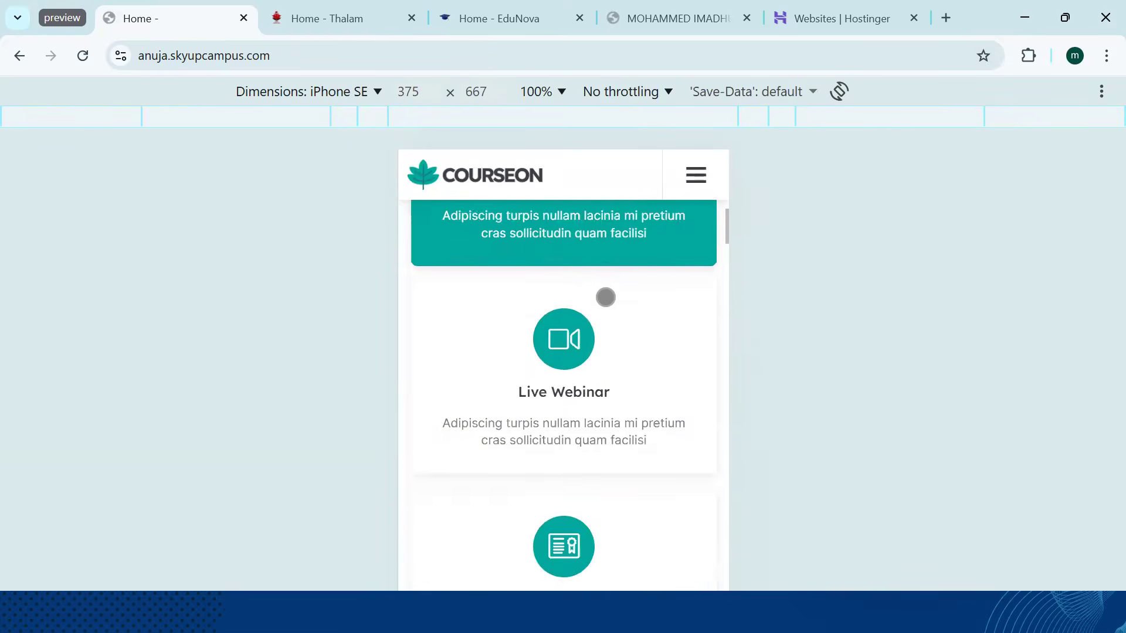
scroll(605, 298, "down", 12)
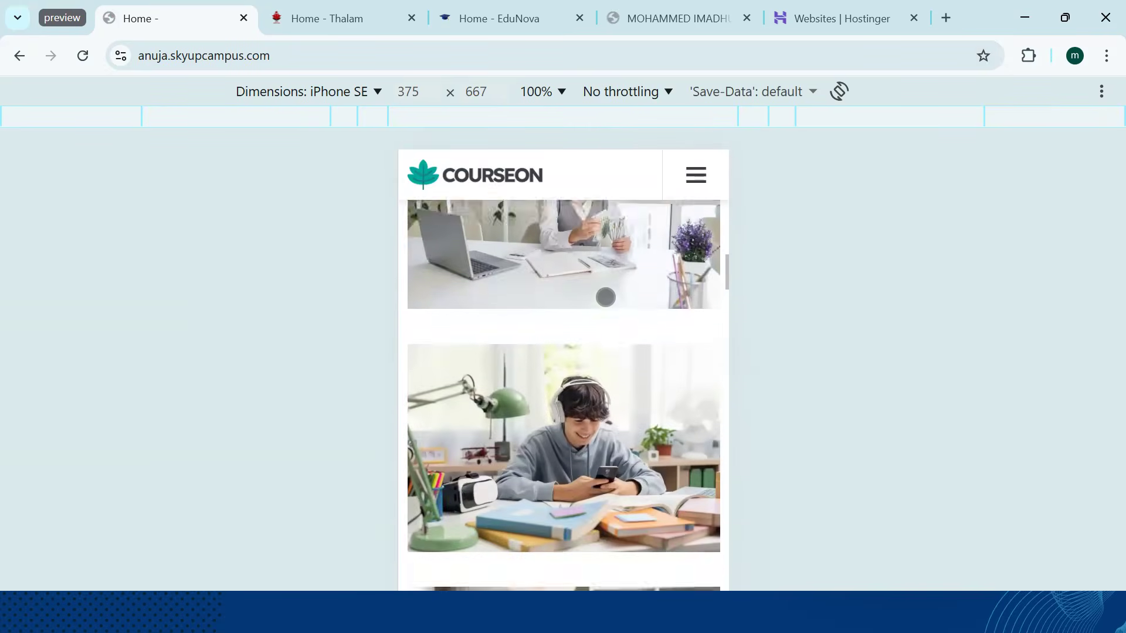
scroll(606, 297, "down", 10)
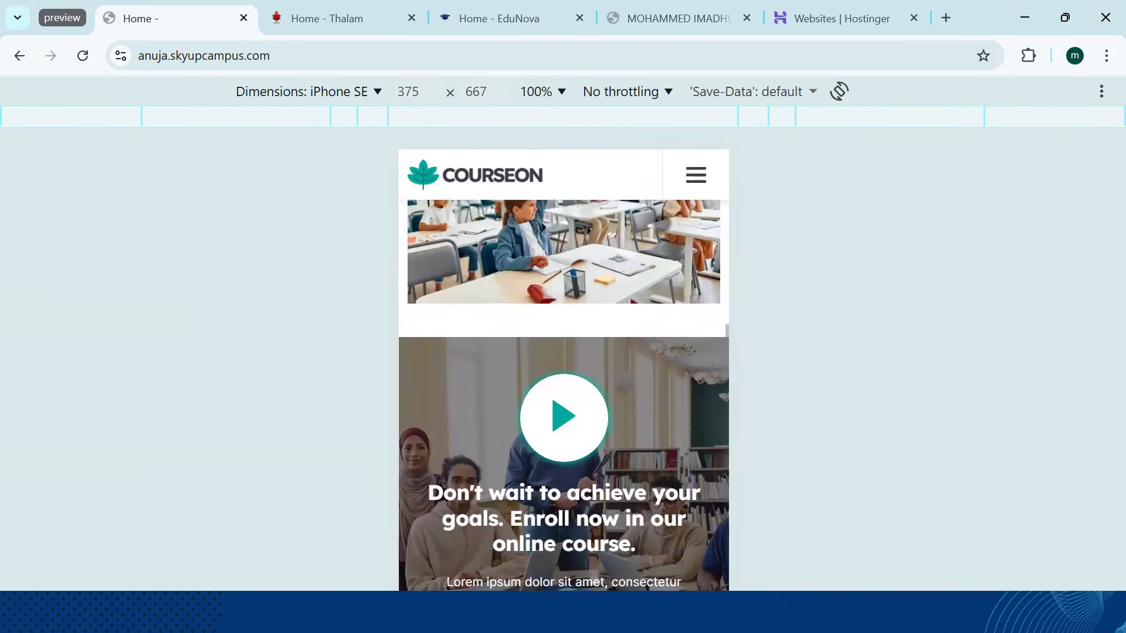
left_click(685, 176)
left_click(685, 176)
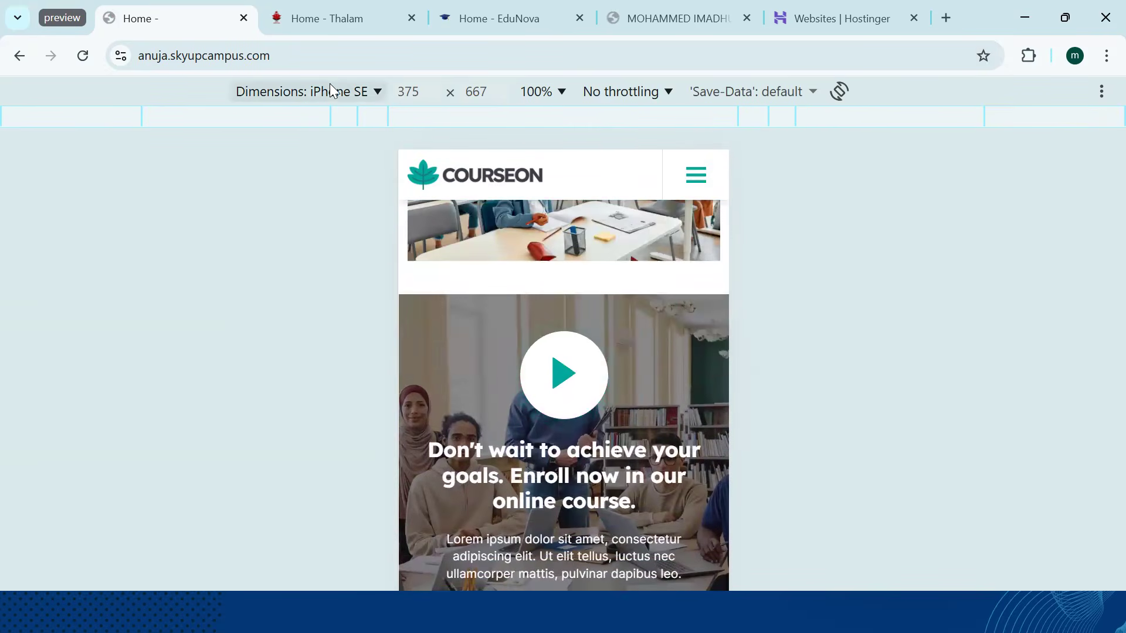
Set the emulated device to iPad Air and review the Courseon home page from the hero section down to the pricing packages
left_click(301, 91)
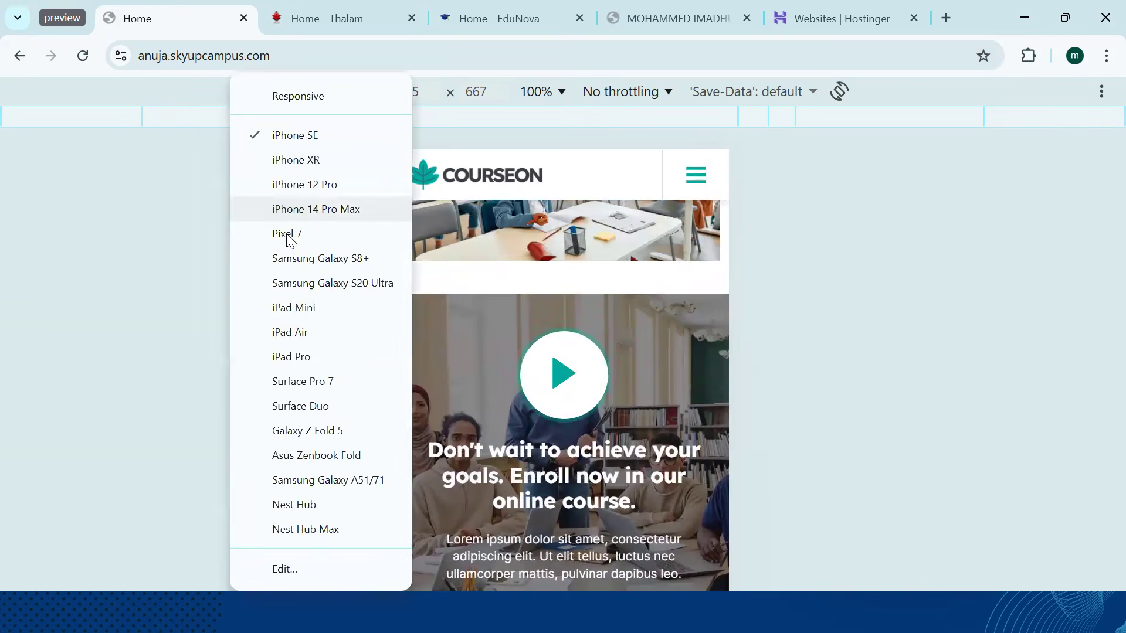
left_click(290, 332)
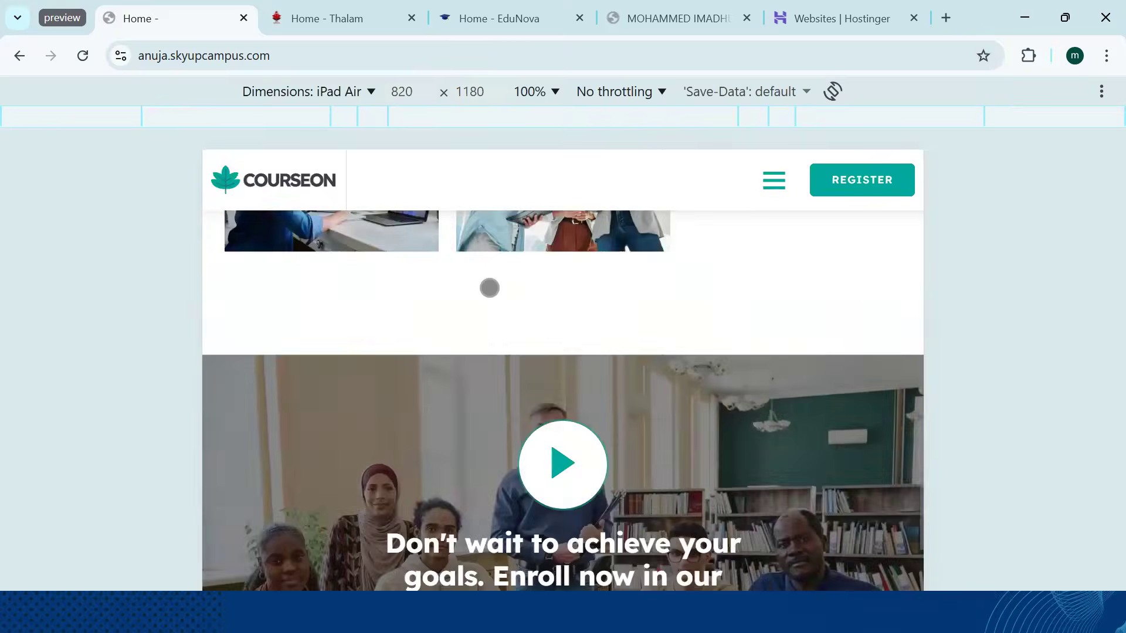
scroll(490, 288, "up", 15)
scroll(489, 288, "down", 5)
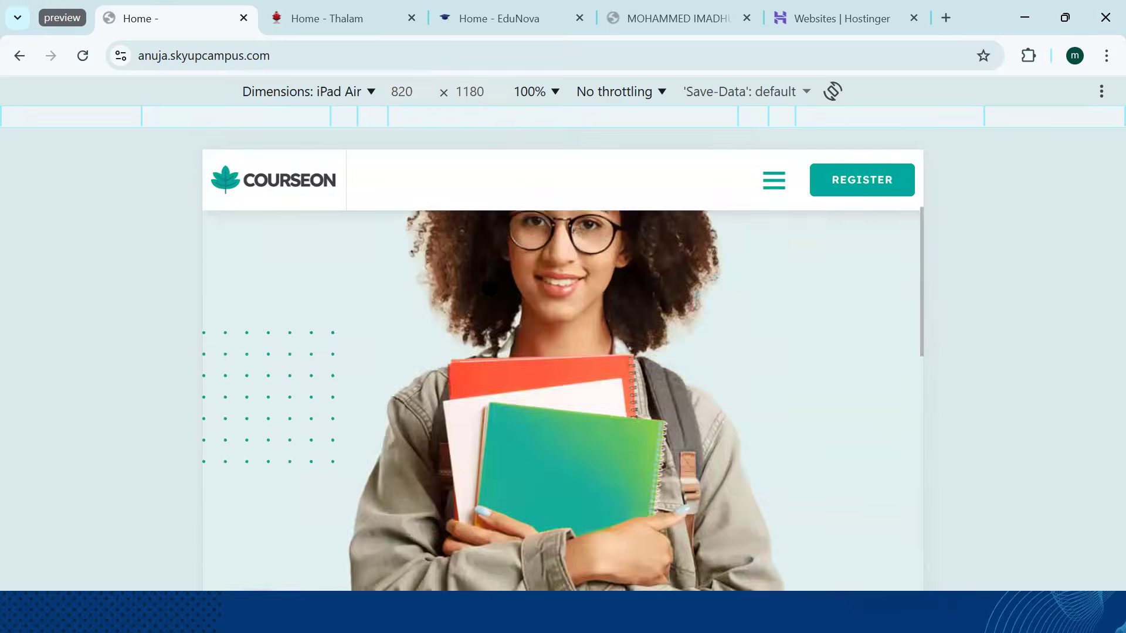
scroll(489, 288, "down", 15)
scroll(489, 288, "down", 15)
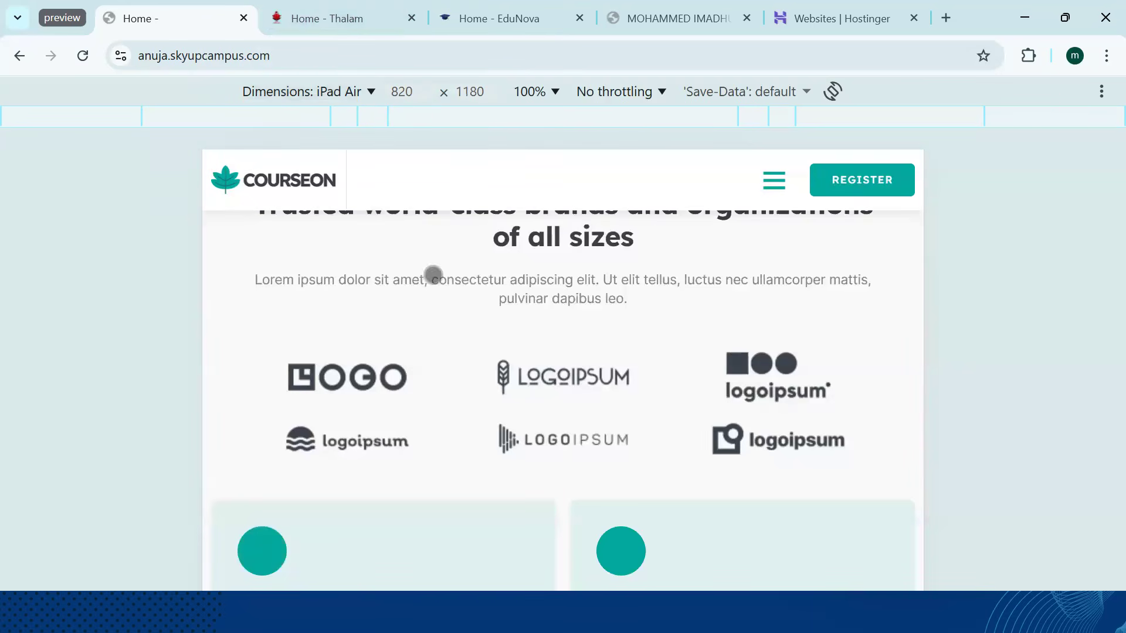
scroll(586, 309, "up", 7)
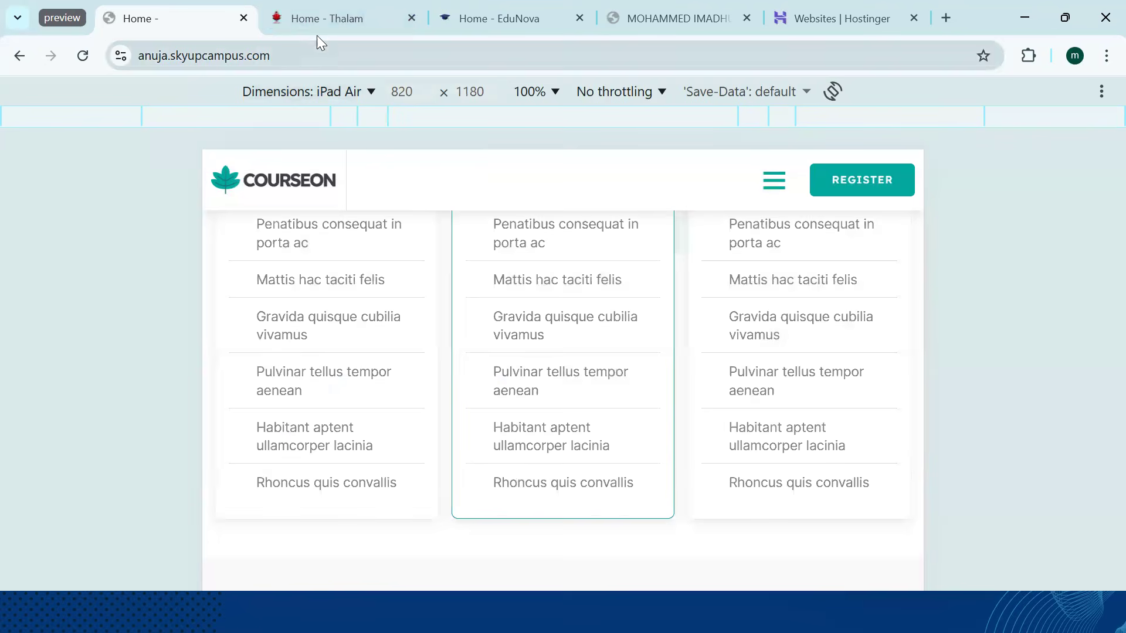
Glance at the Thalam site, return to Courseon, and review its iPad Air layout from the pricing packages up to the statistics
left_click(310, 21)
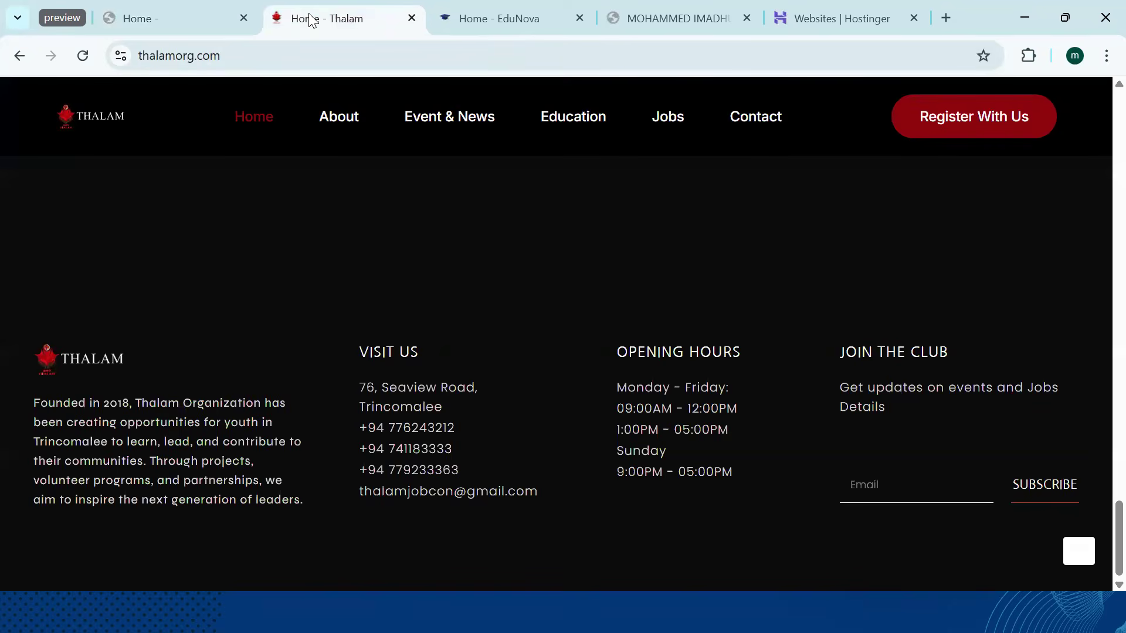
left_click(183, 7)
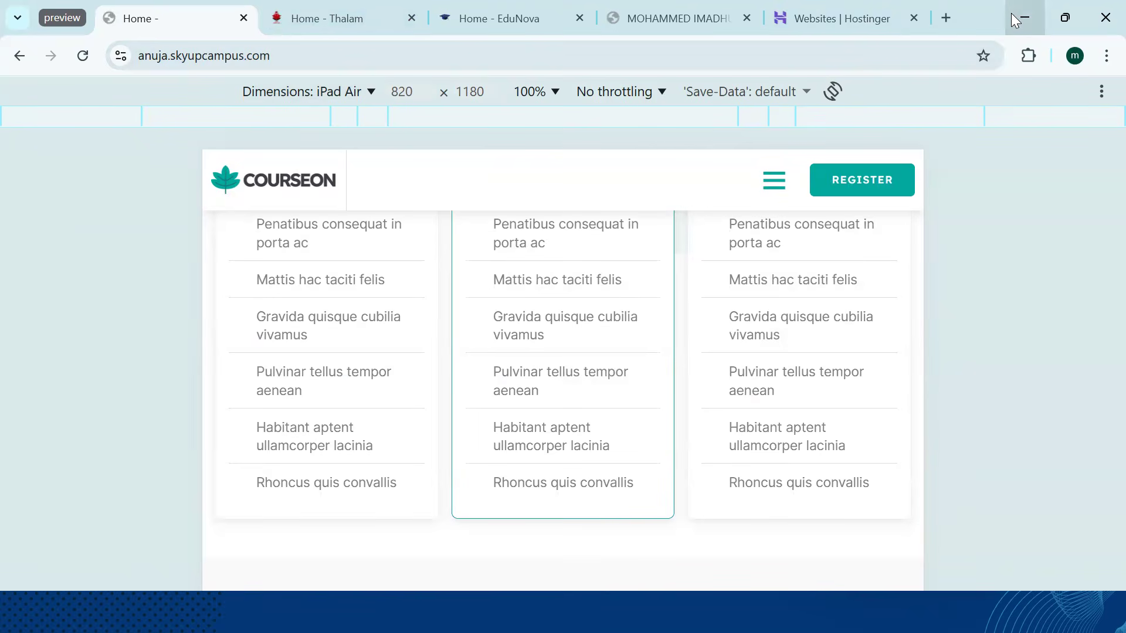
scroll(452, 252, "up", 5)
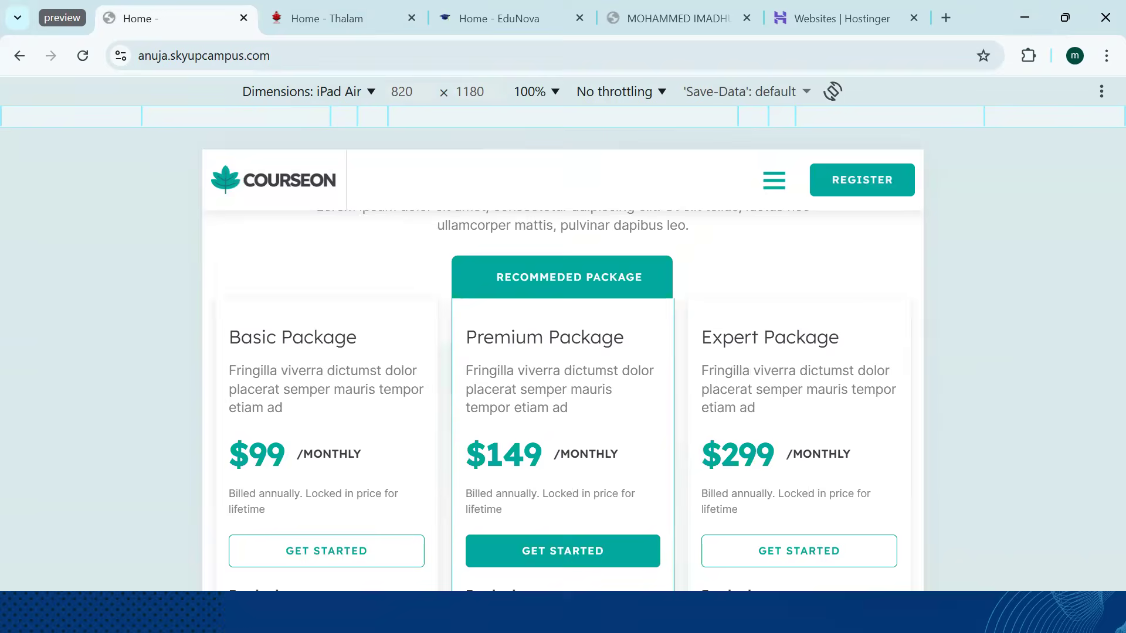
scroll(611, 389, "up", 10)
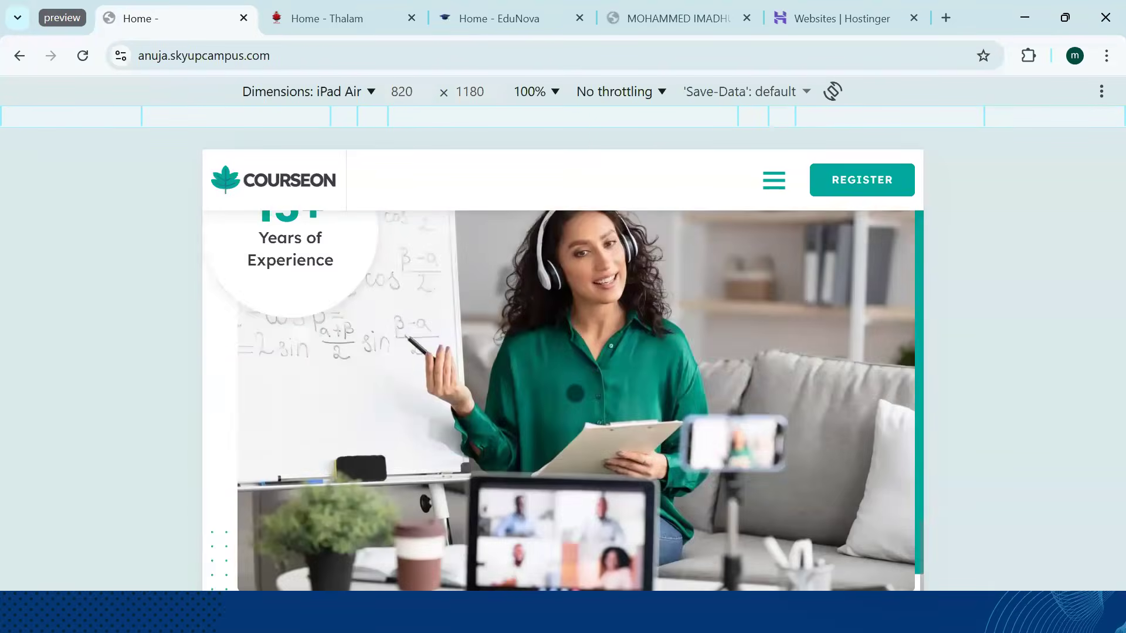
scroll(575, 393, "up", 5)
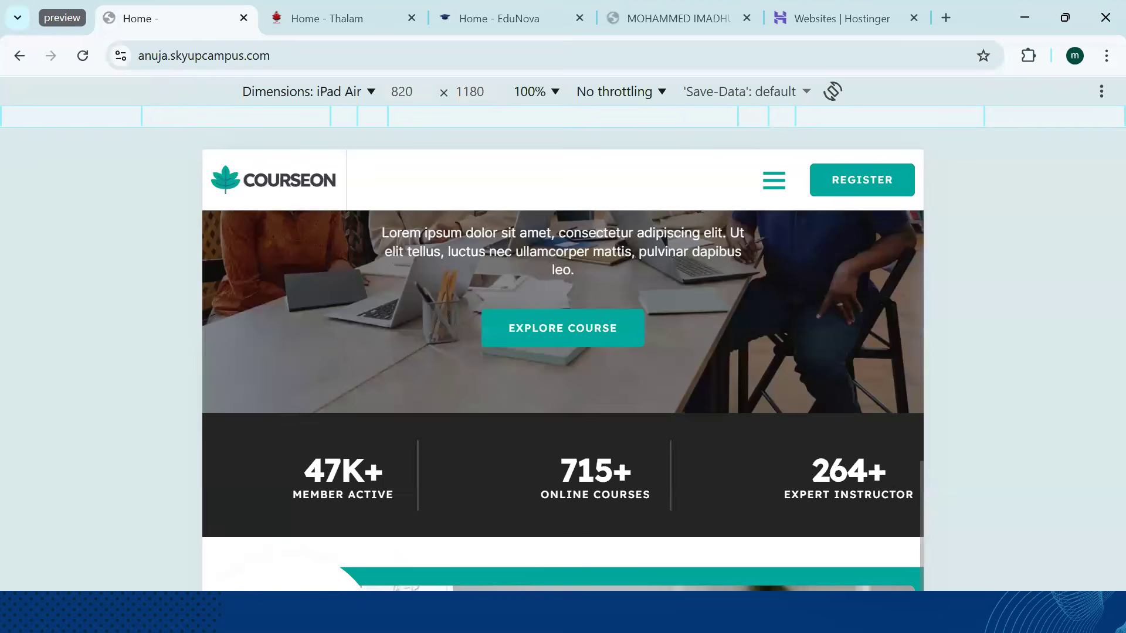
Switch to the DevTools window, close it, and return to the hero section of the Courseon desktop home page
key("alt+Tab")
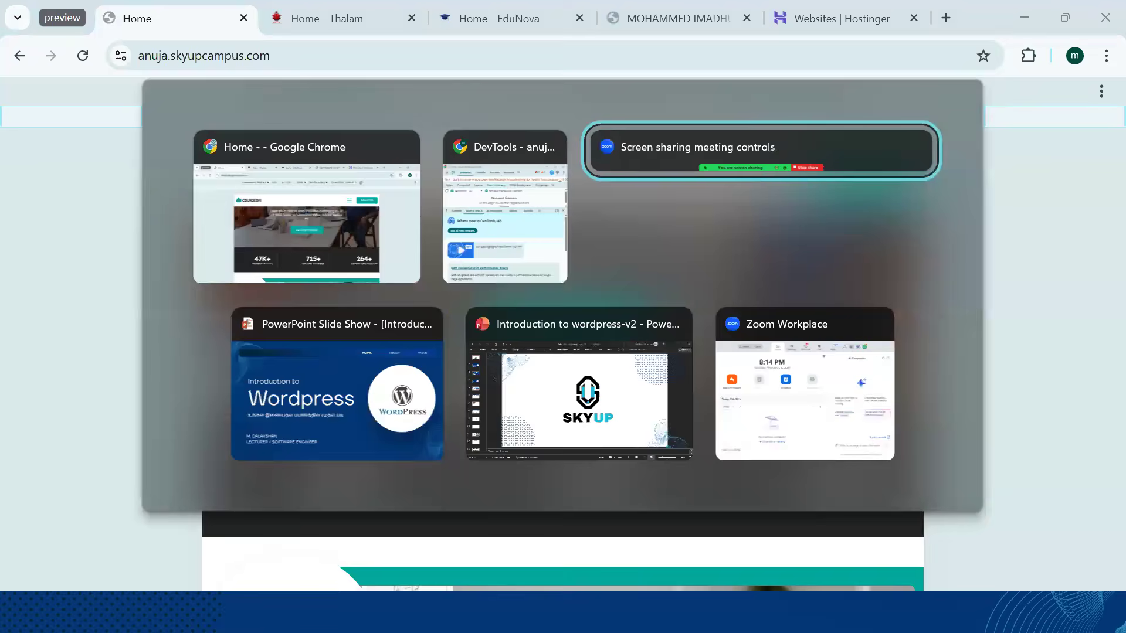
key("alt+shift+Tab")
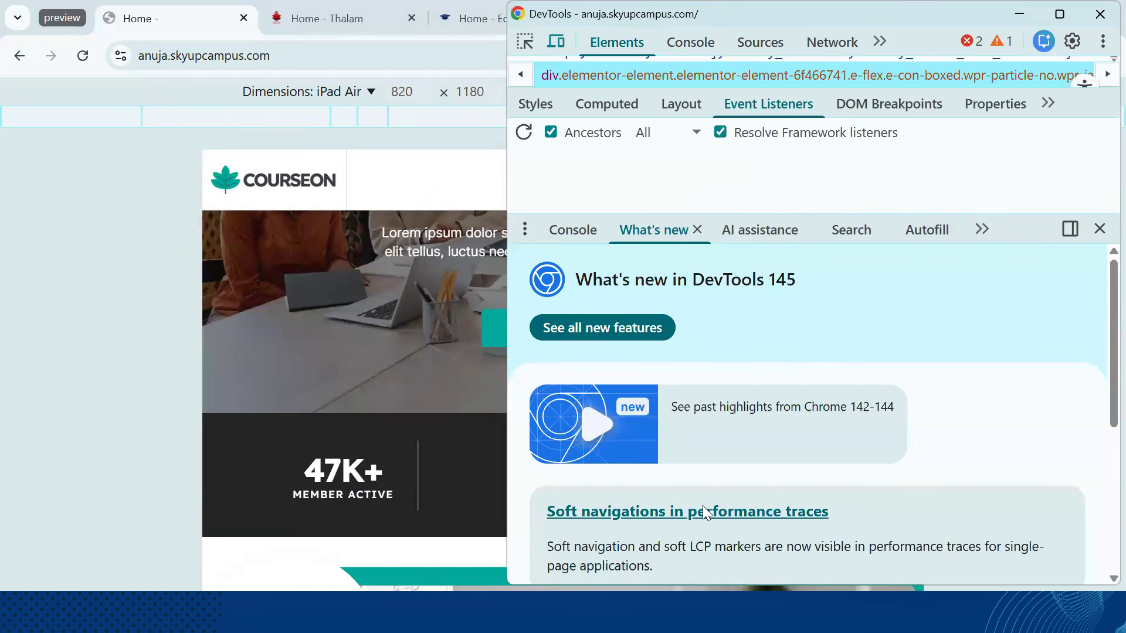
left_click(1100, 14)
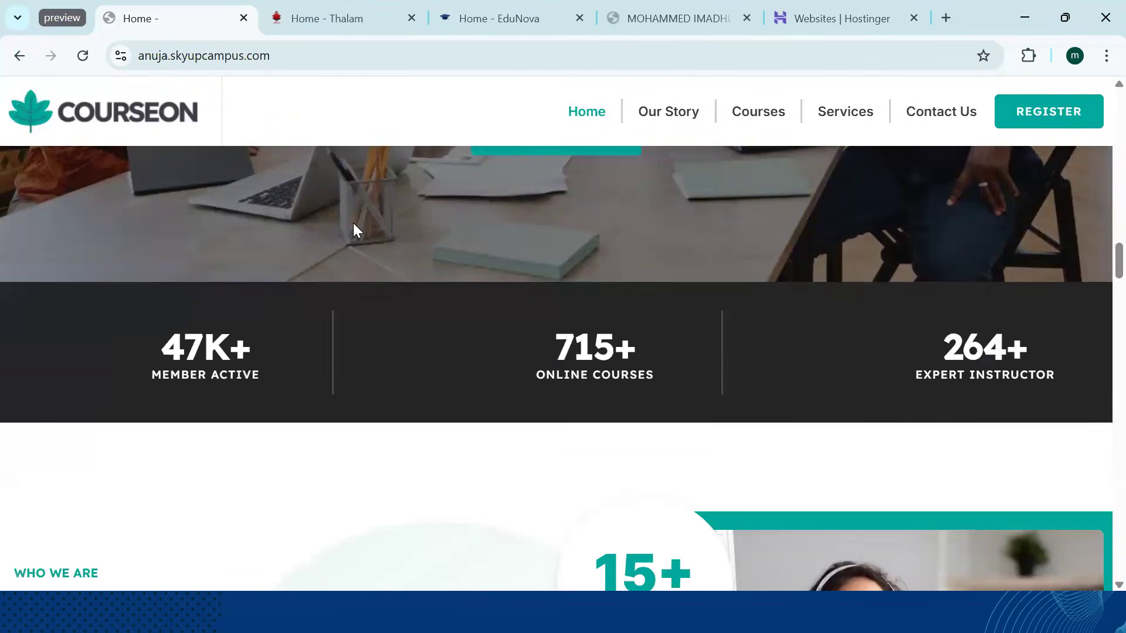
scroll(353, 223, "up", 20)
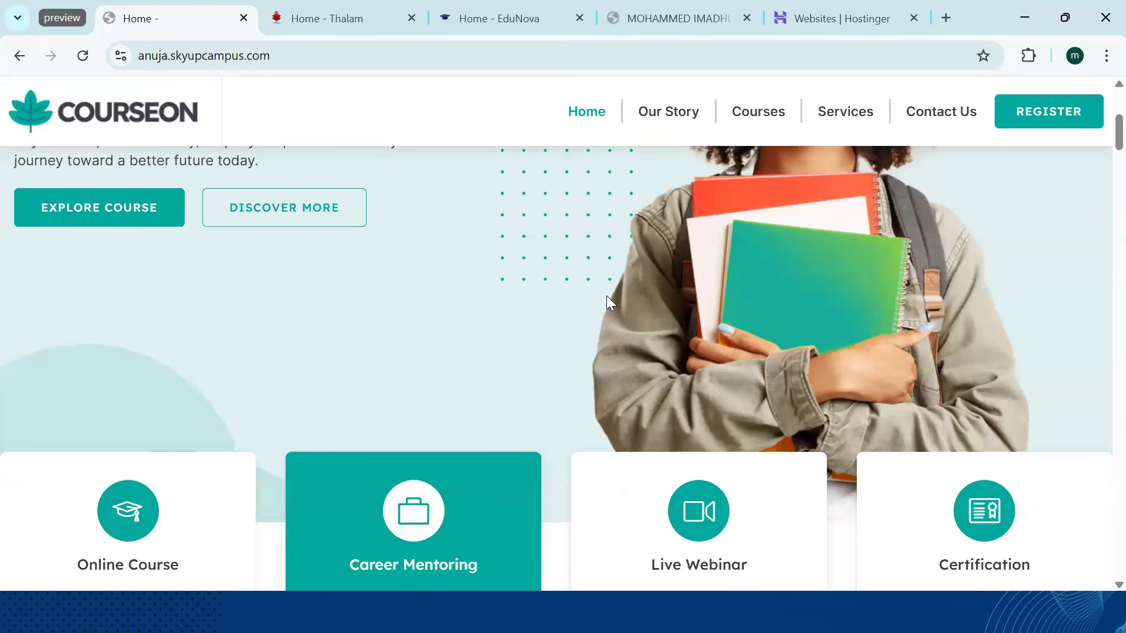
scroll(606, 303, "up", 5)
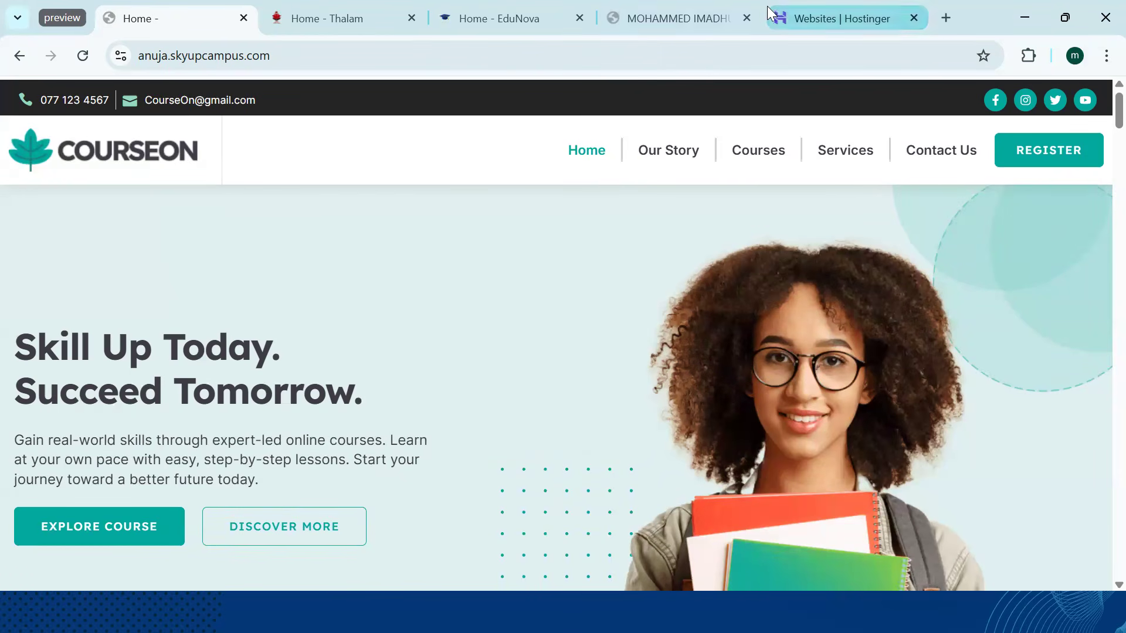
Open woocommerce.skyupcampus.com in a new tab and load the address again
left_click(941, 20)
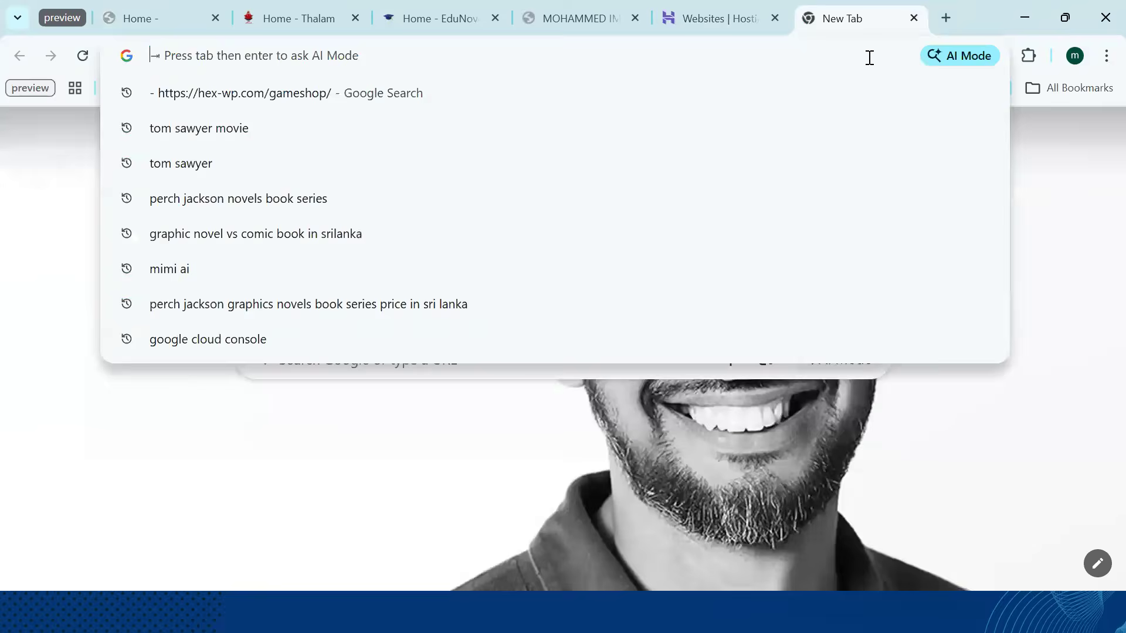
type("woo")
key("Right")
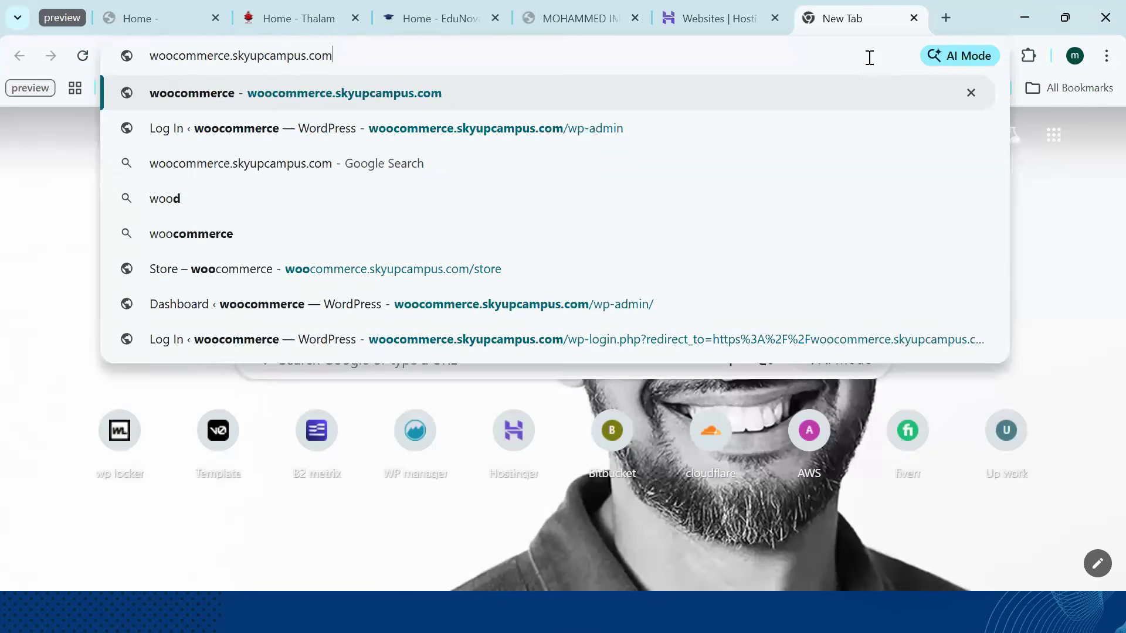
type("/")
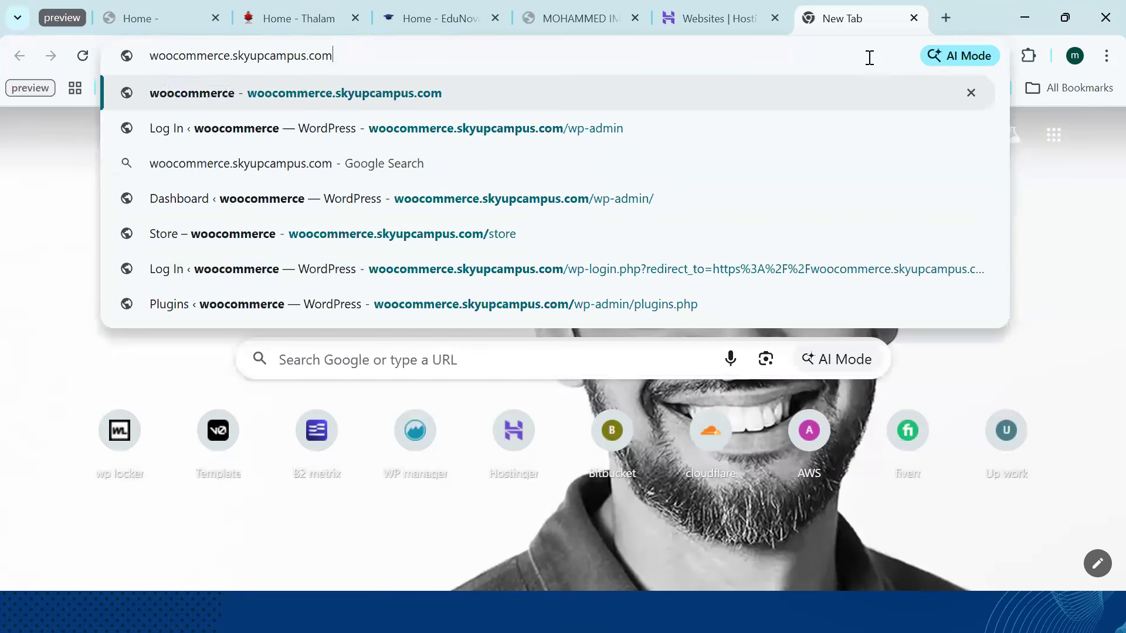
key("Return")
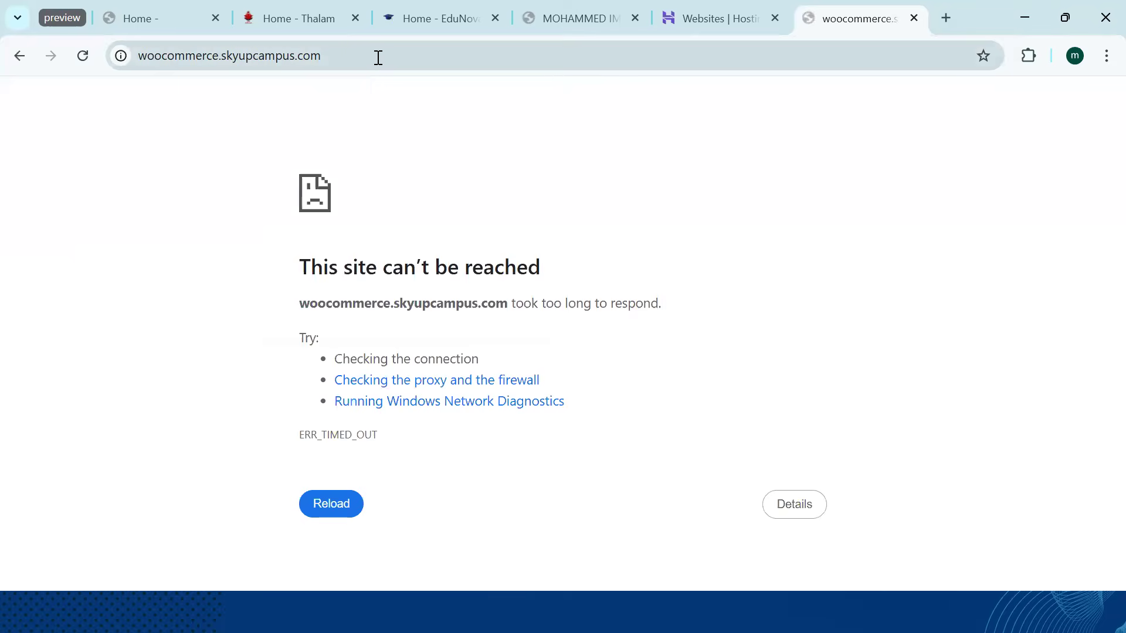
left_click(704, 51)
left_click(706, 52)
key("Return")
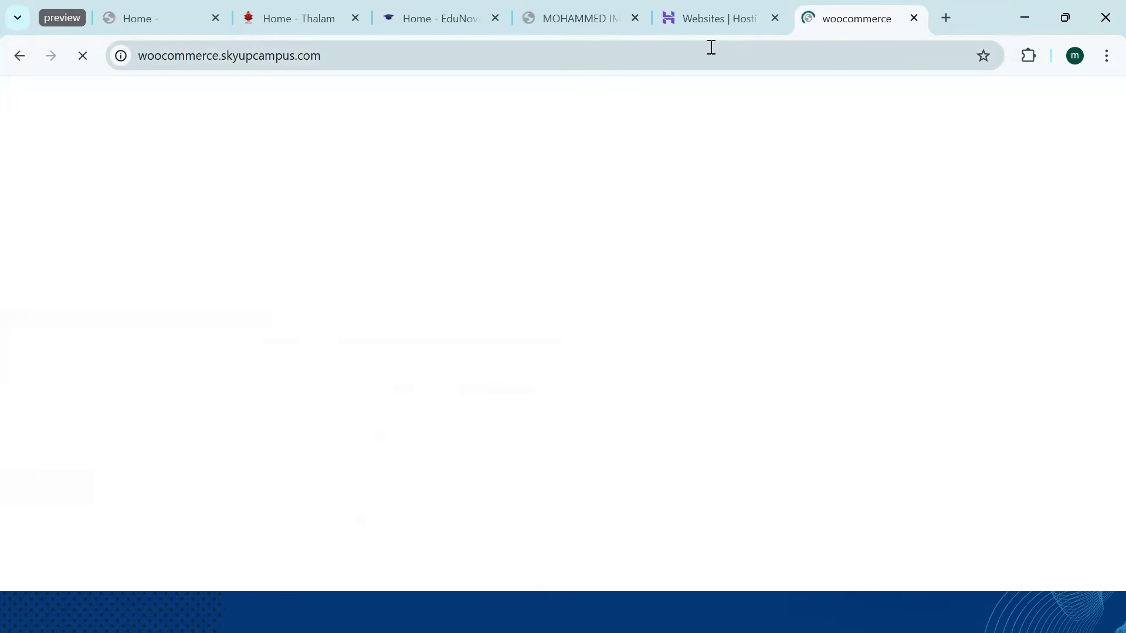
Look over the WooCommerce site's home page from the hero banner down to the website categories
scroll(361, 245, "down", 10)
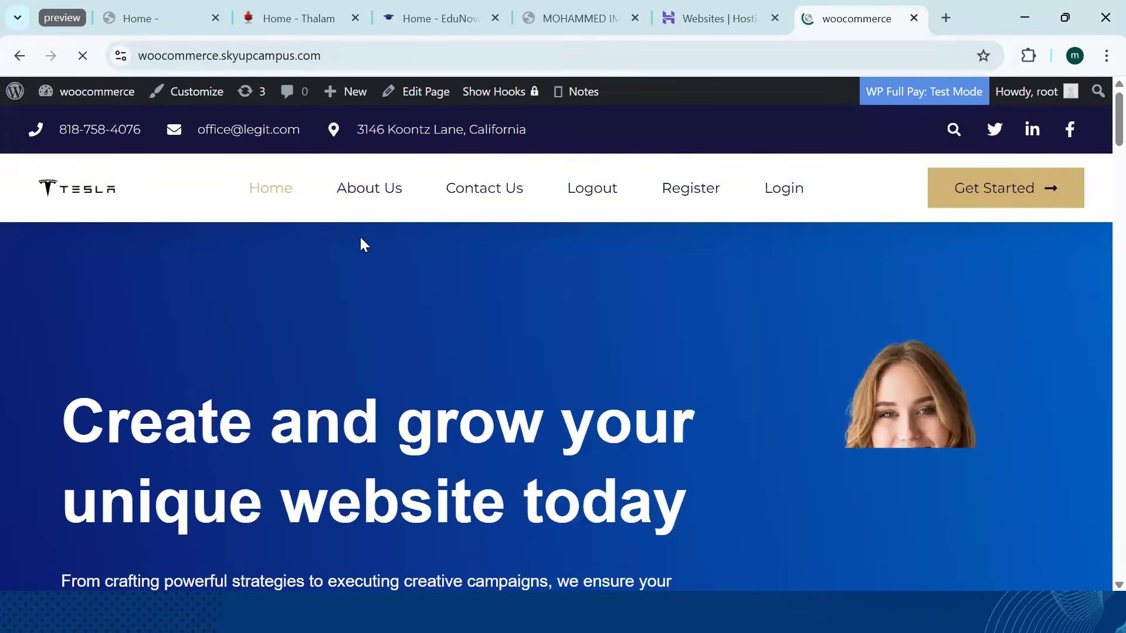
scroll(500, 324, "down", 2)
scroll(497, 325, "down", 5)
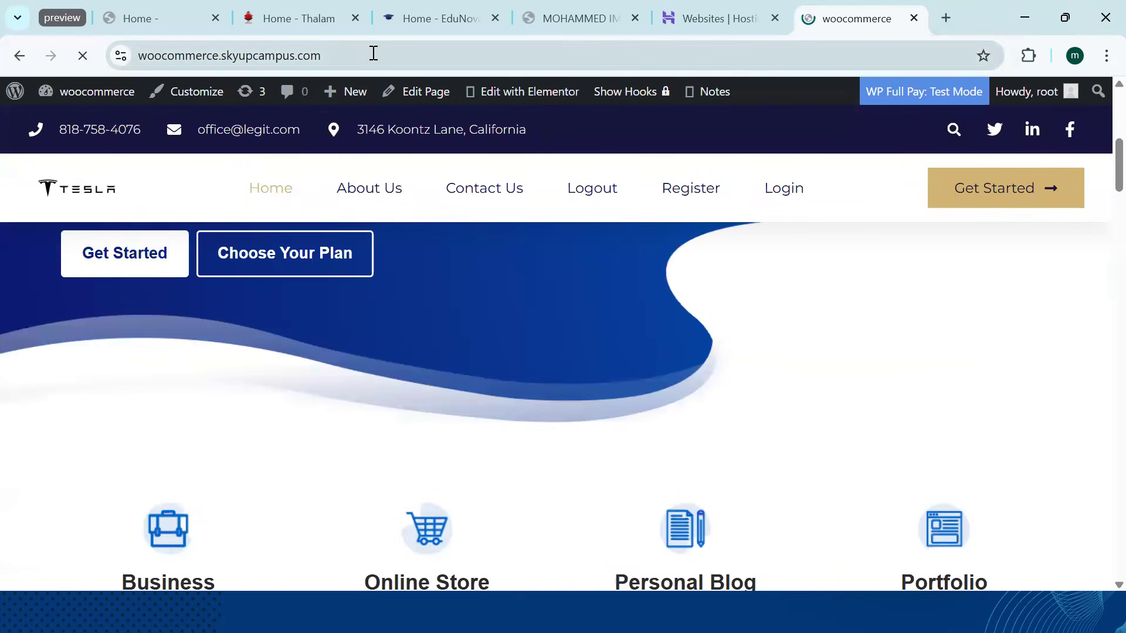
Open the WooCommerce site's WordPress admin area at /wp-admin in the same tab
left_click(374, 53)
left_click(374, 53)
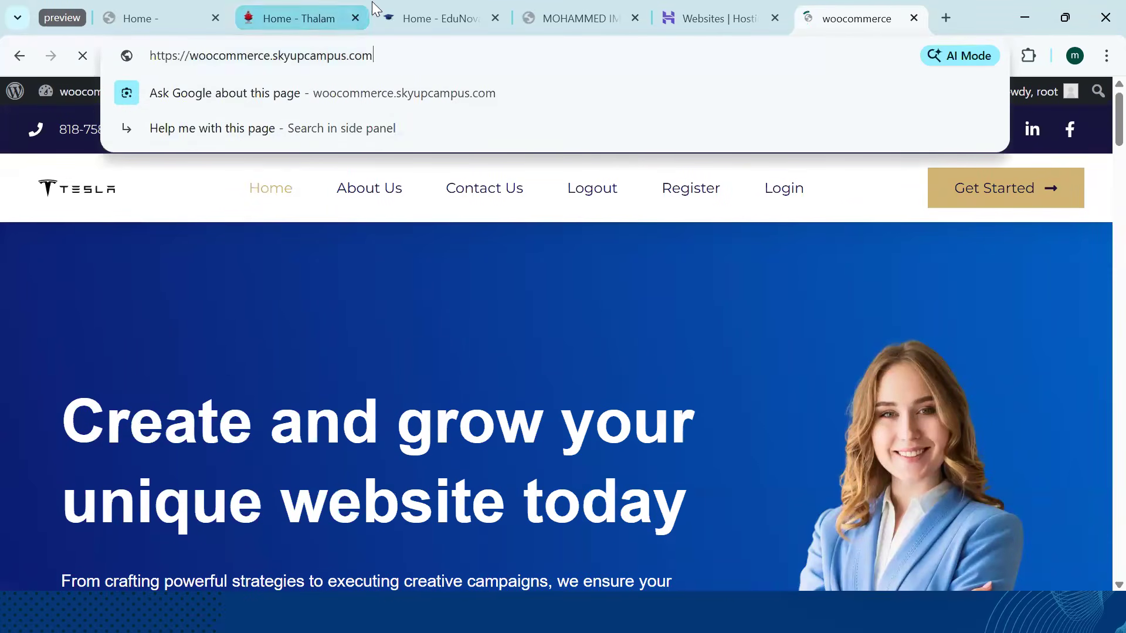
type("/wp-admin")
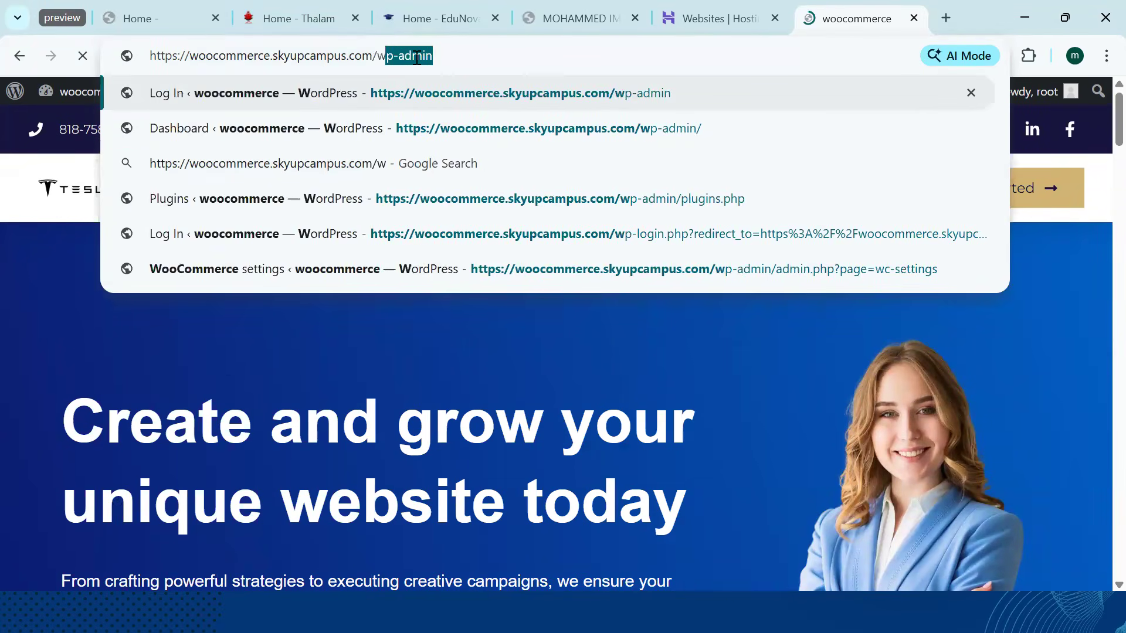
key("Return")
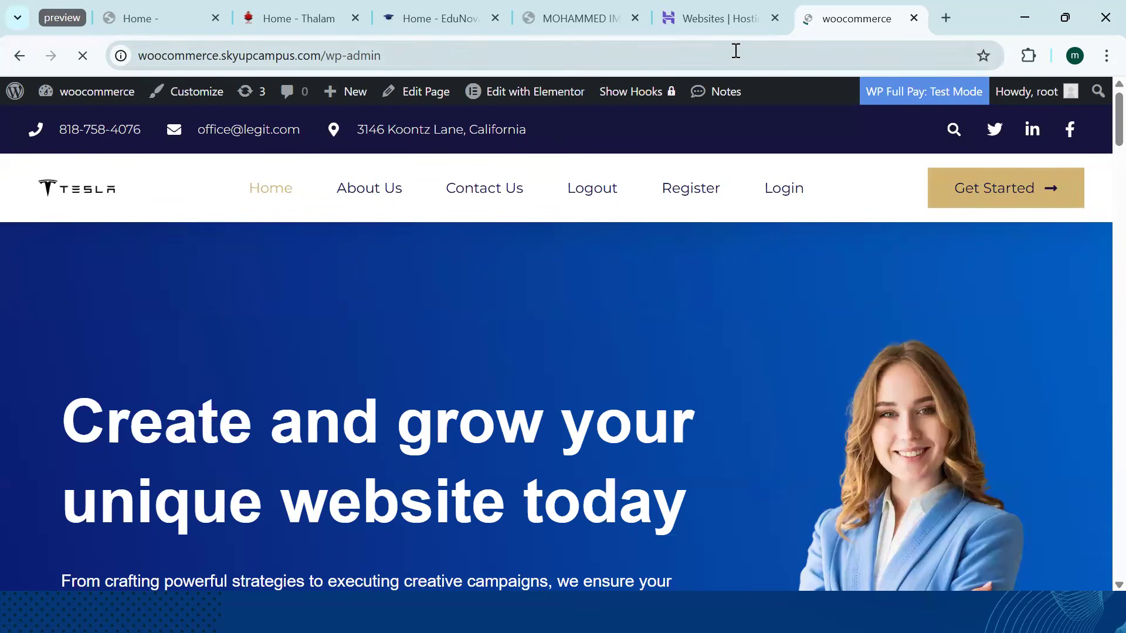
Duplicate the admin tab, load the site's public home page in the copy, and return to the dashboard tab
right_click(861, 24)
left_click(868, 185)
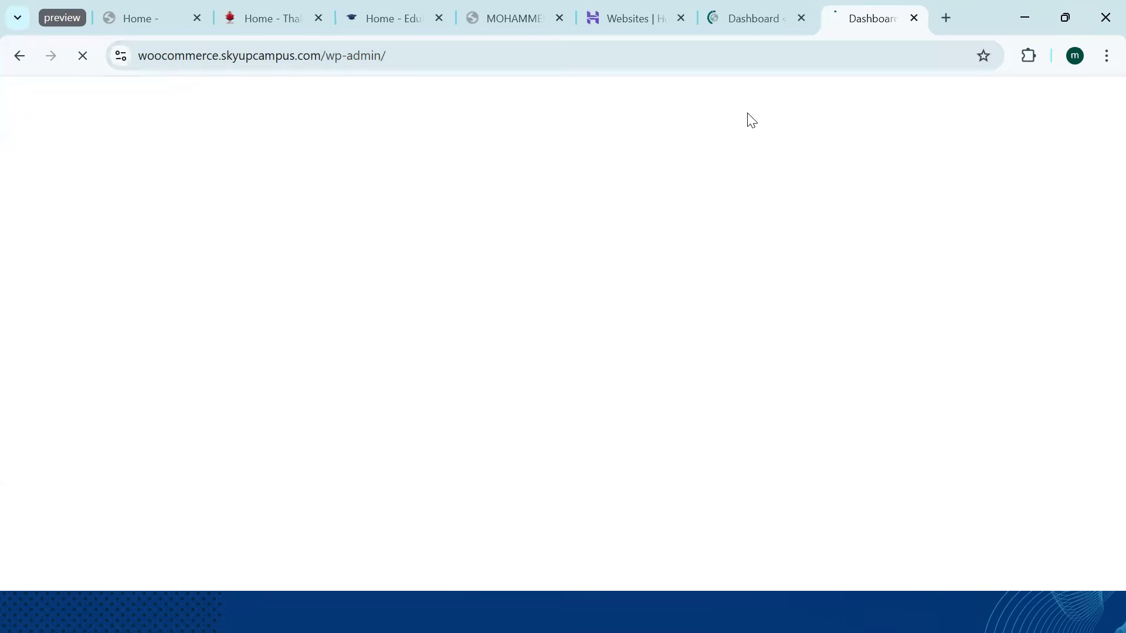
left_click_drag(342, 54, 394, 54)
key("BackSpace")
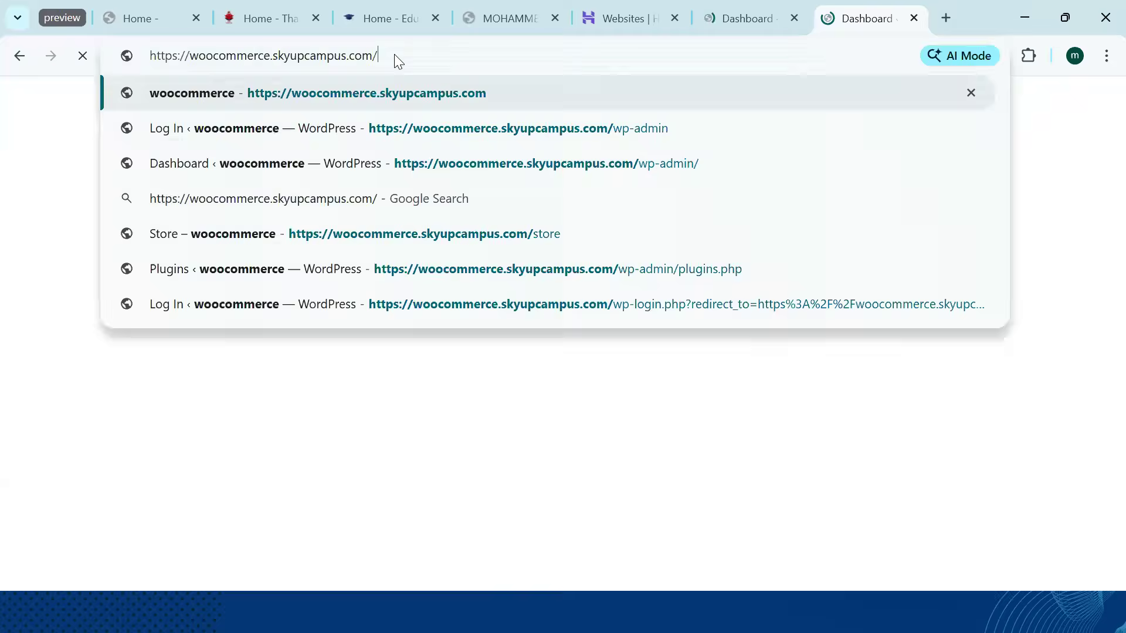
key("Return")
left_click(750, 4)
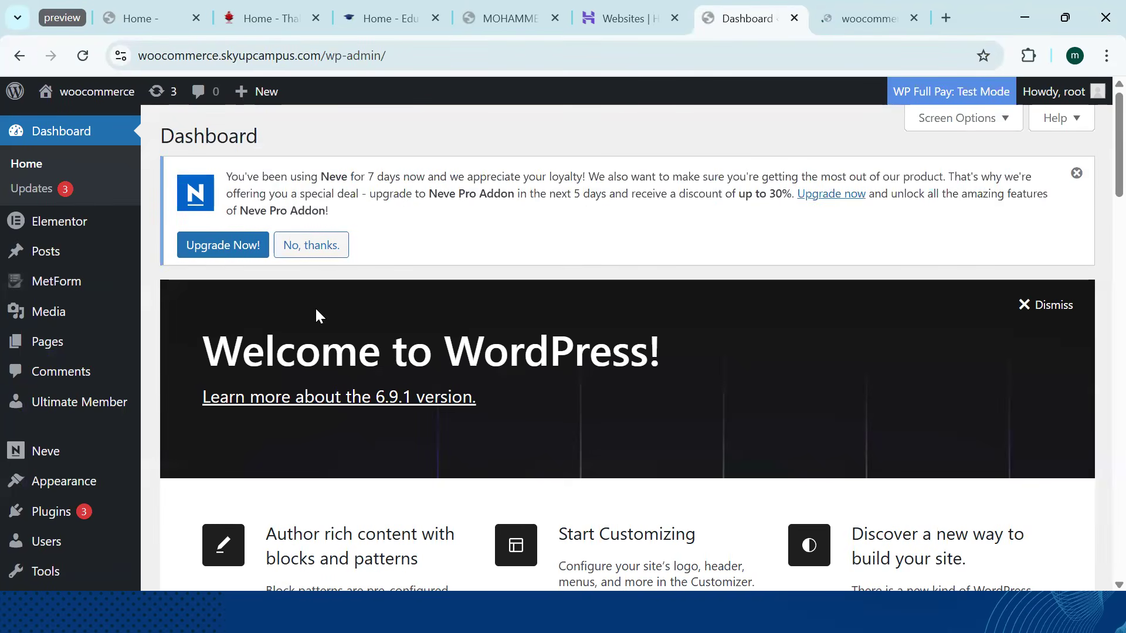
Compare the public WooCommerce site with its WordPress dashboard, examining the full admin menu
mouse_move(108, 259)
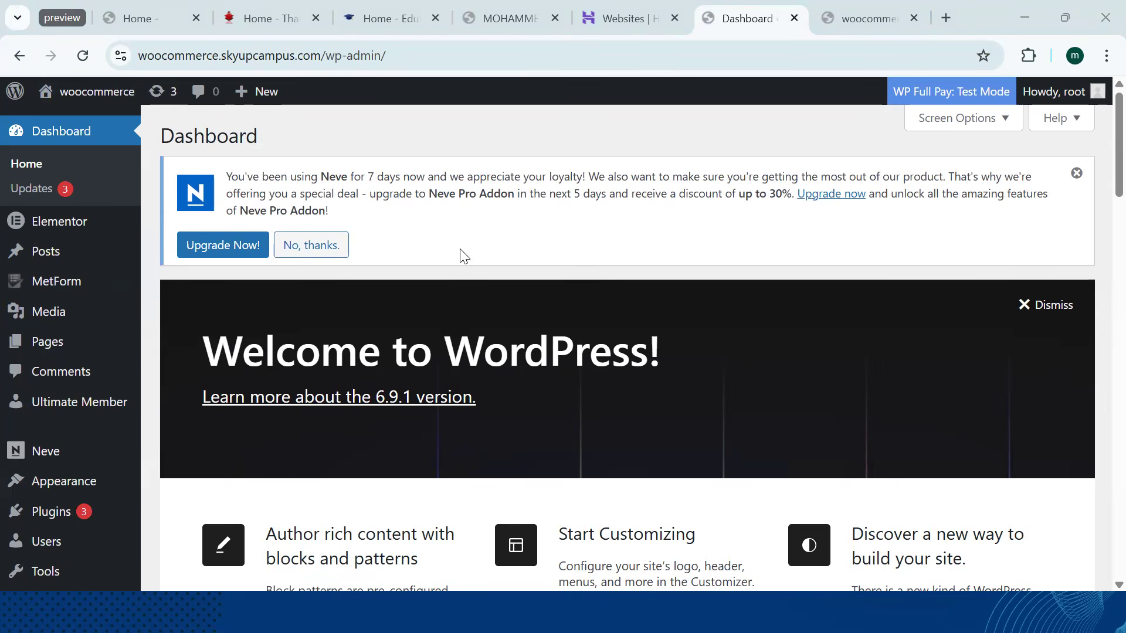
left_click(833, 26)
scroll(450, 304, "down", 3)
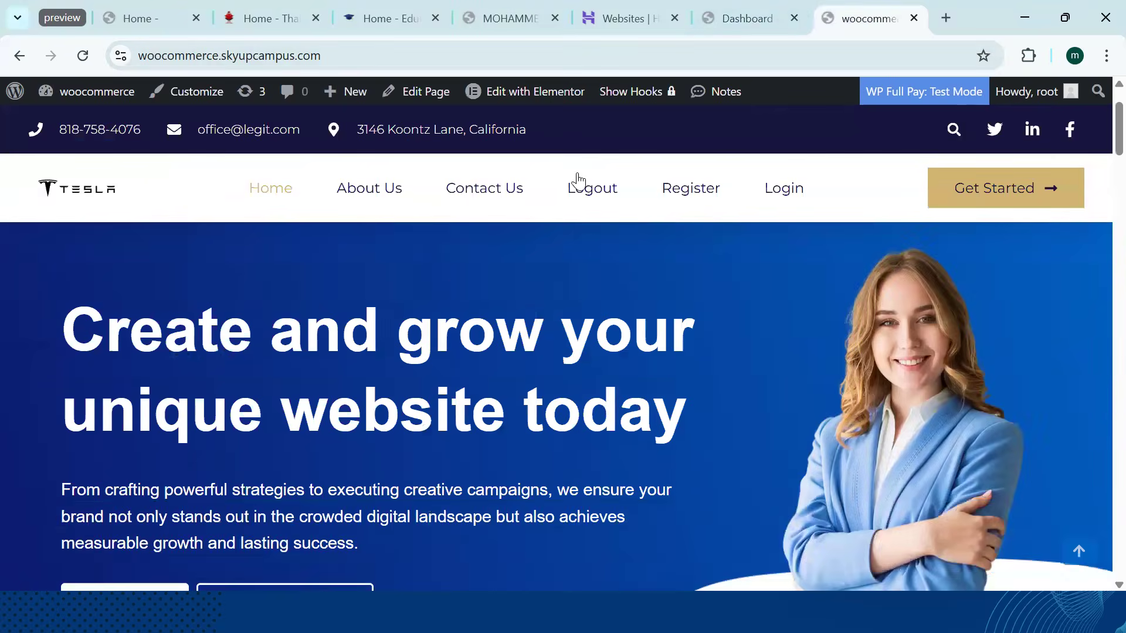
left_click(740, 33)
scroll(91, 317, "down", 8)
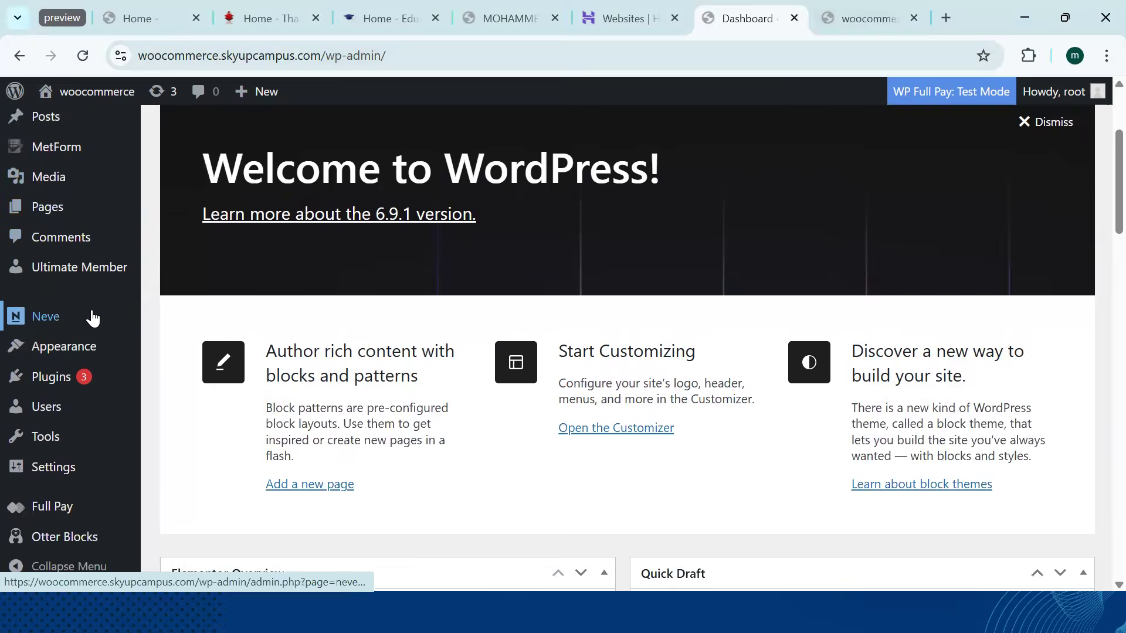
mouse_move(107, 314)
scroll(106, 314, "up", 8)
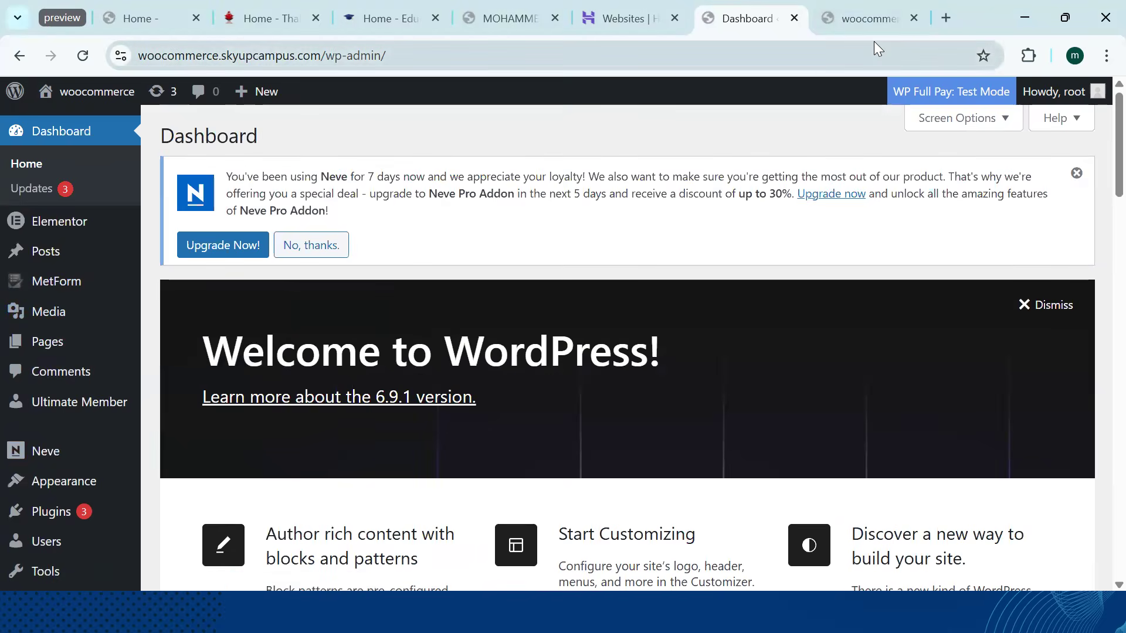
left_click(868, 18)
left_click(734, 20)
scroll(17, 234, "down", 1)
scroll(18, 234, "down", 7)
scroll(38, 282, "up", 8)
mouse_move(52, 273)
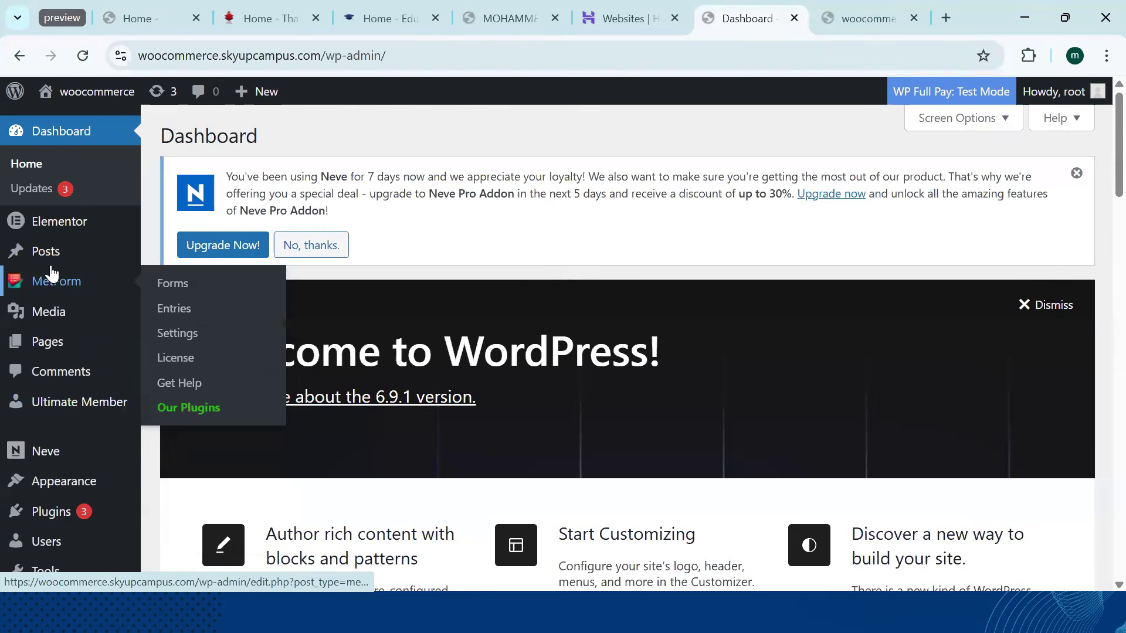
Glance at the public site once more and open the list of all pages in the WordPress admin
left_click(885, 12)
left_click(731, 18)
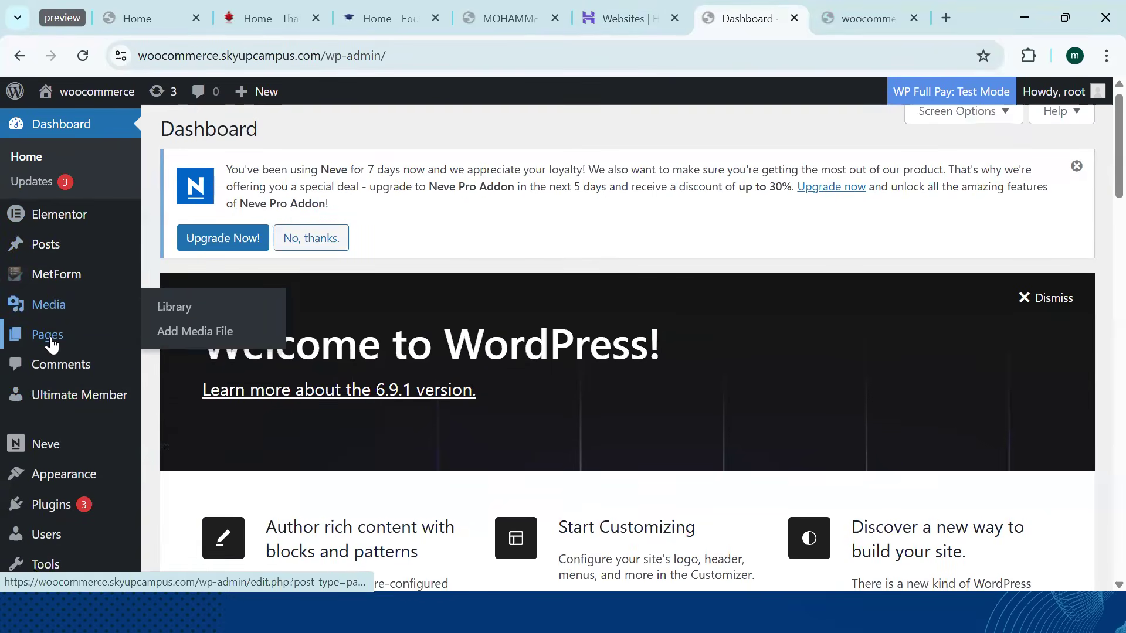
mouse_move(51, 347)
left_click(189, 359)
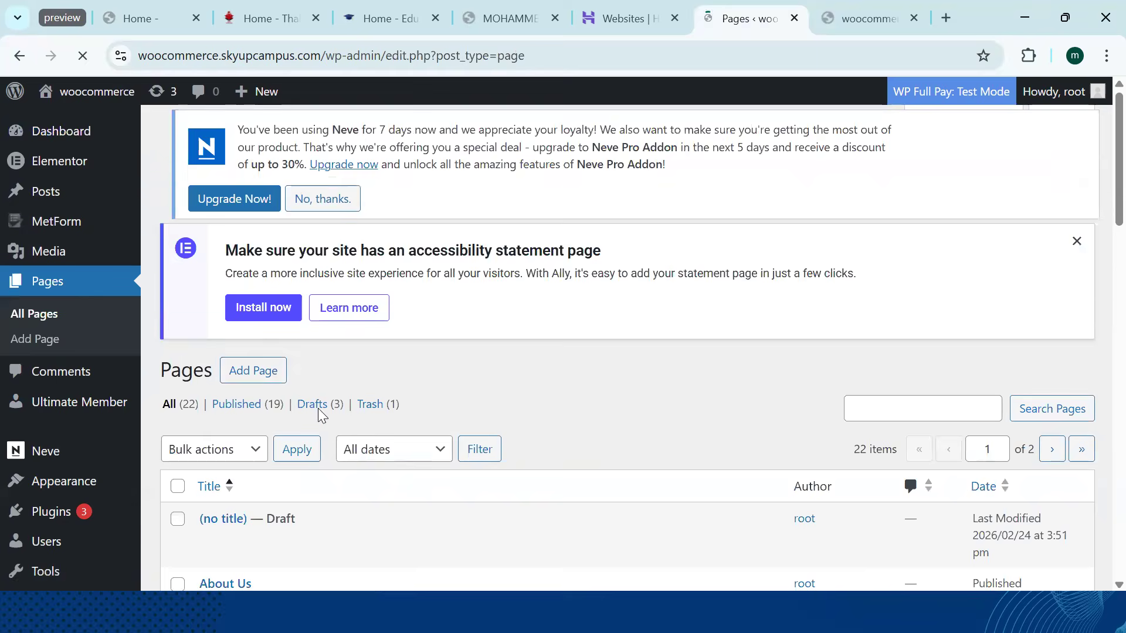
Examine the full list of pages on the WooCommerce site, from the untitled draft down to Sample Page
scroll(329, 410, "down", 8)
scroll(347, 388, "down", 10)
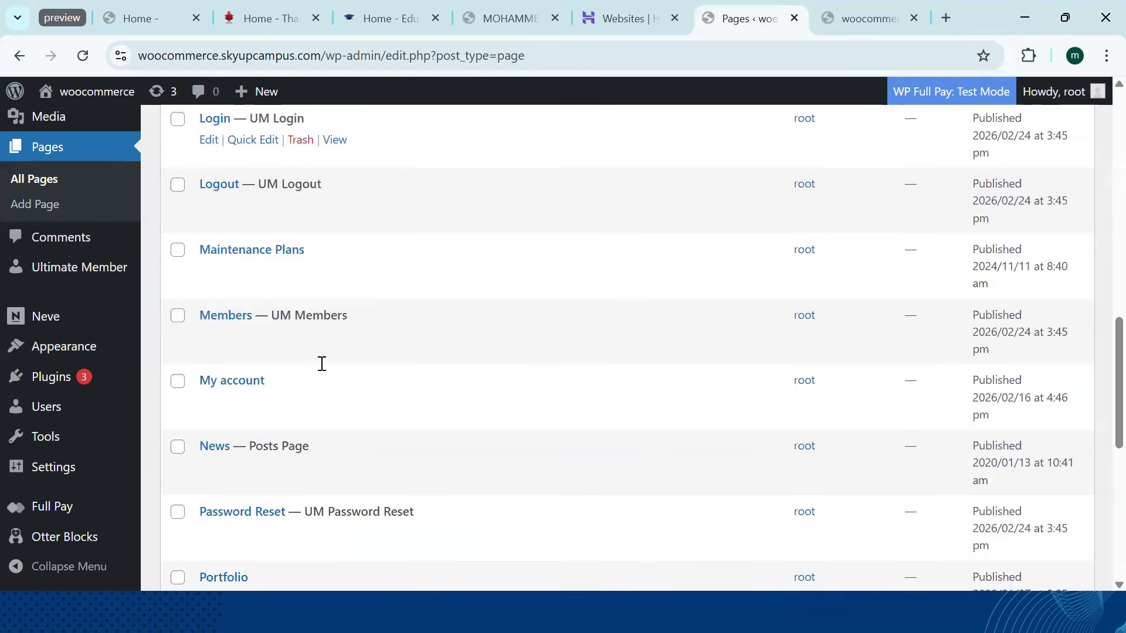
scroll(251, 398, "down", 2)
scroll(264, 355, "up", 5)
scroll(347, 225, "up", 1)
scroll(347, 226, "down", 6)
scroll(346, 226, "up", 15)
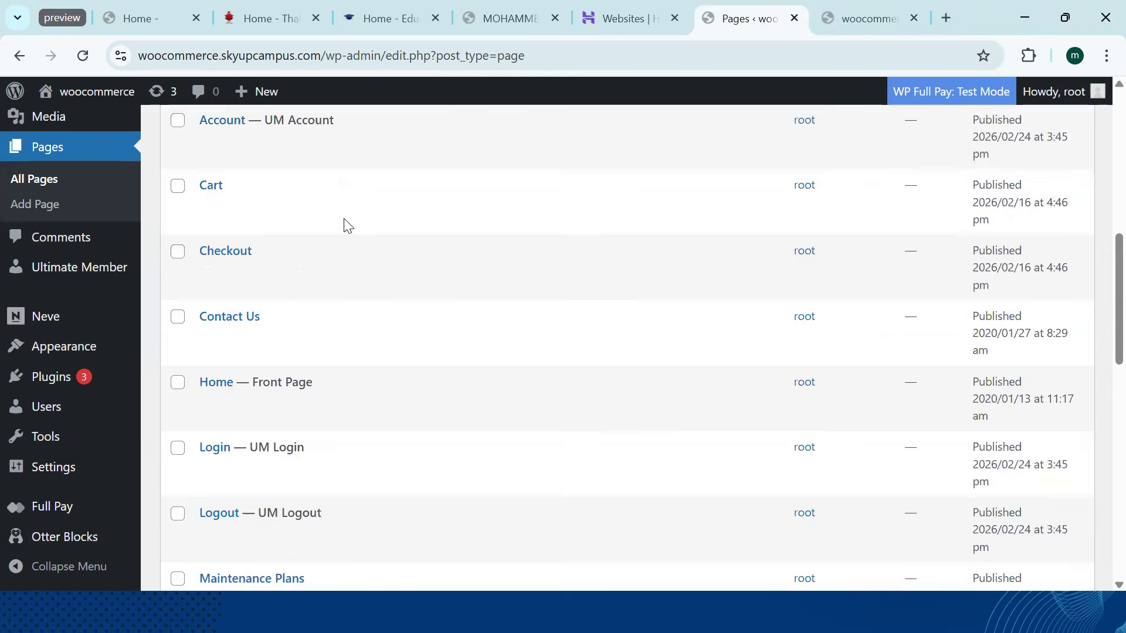
scroll(265, 376, "down", 6)
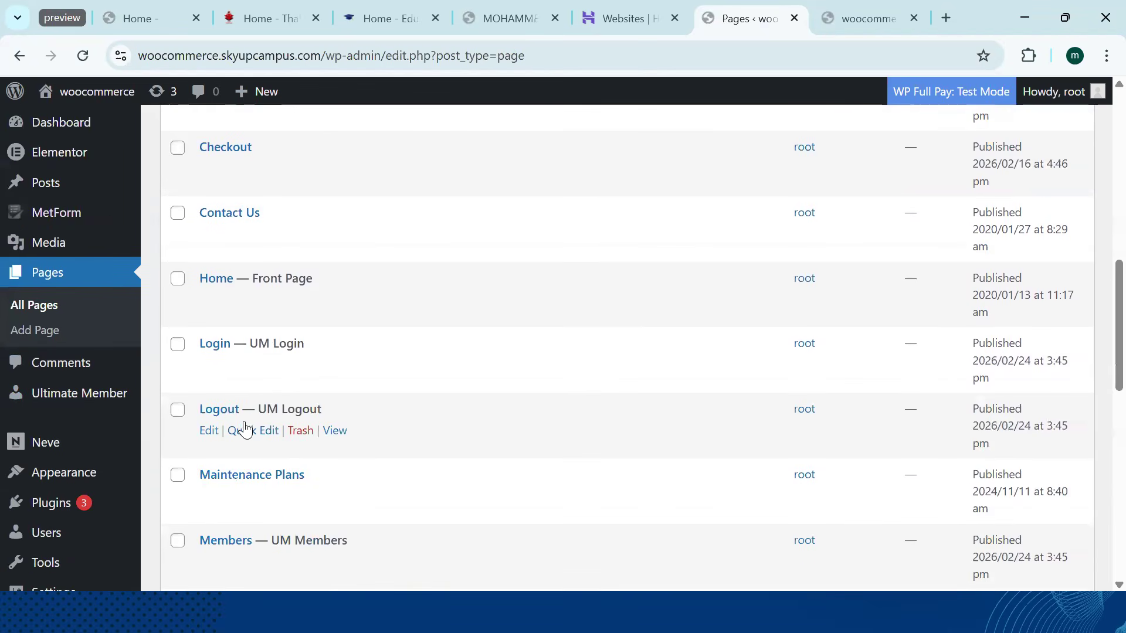
scroll(245, 430, "down", 6)
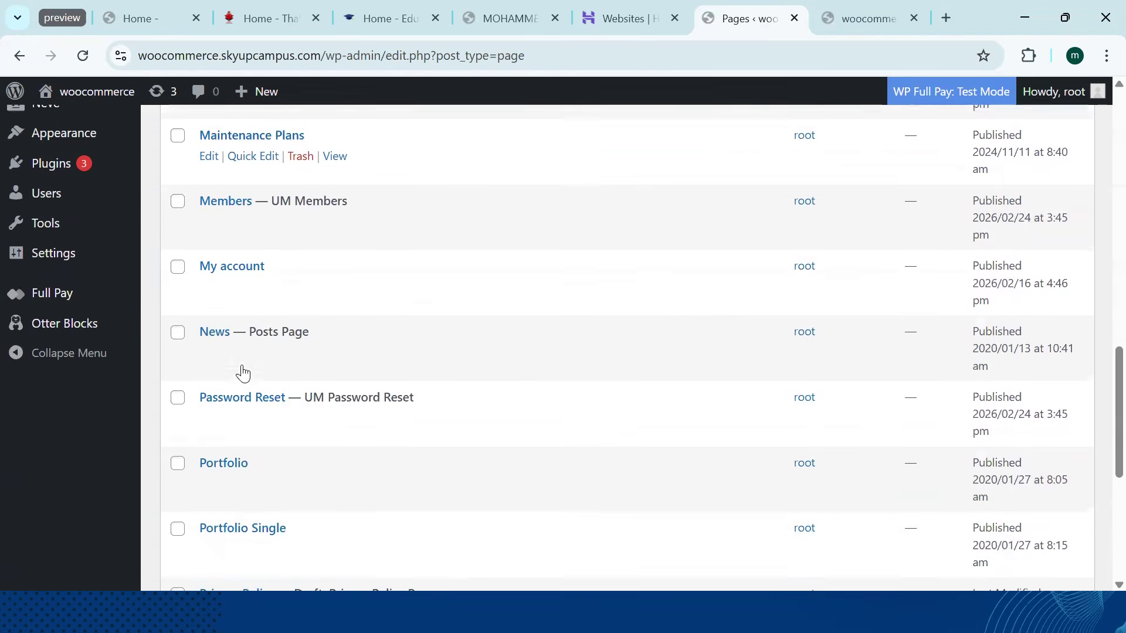
scroll(242, 373, "down", 6)
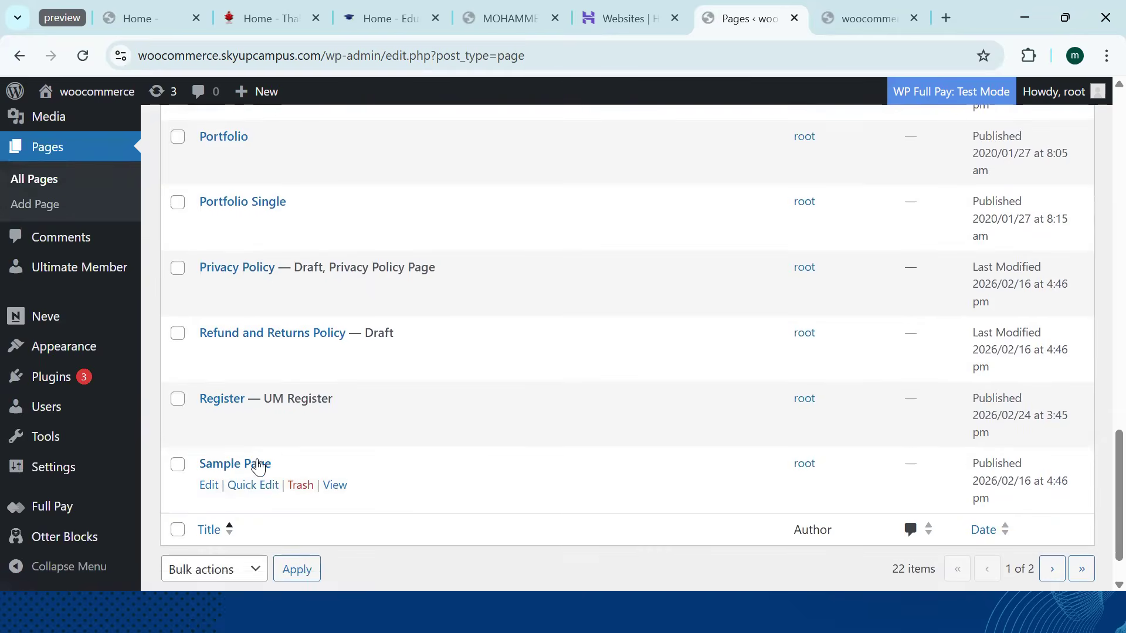
scroll(258, 467, "up", 20)
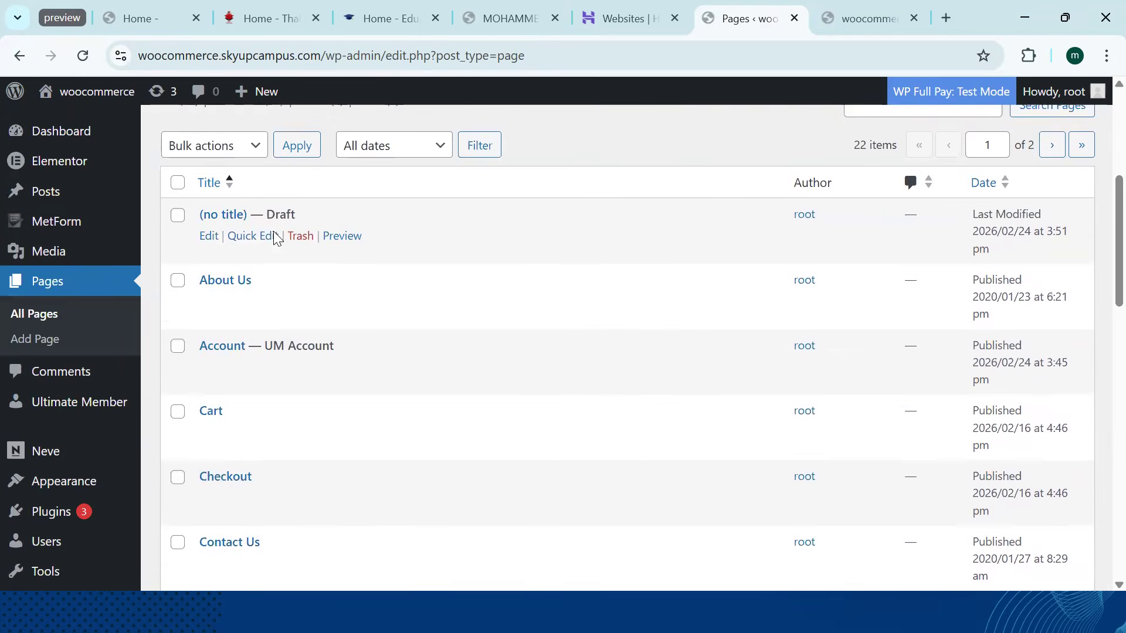
Find the Home page marked as Front Page in the pages list and open it for editing
scroll(276, 257, "down", 10)
scroll(231, 276, "up", 2)
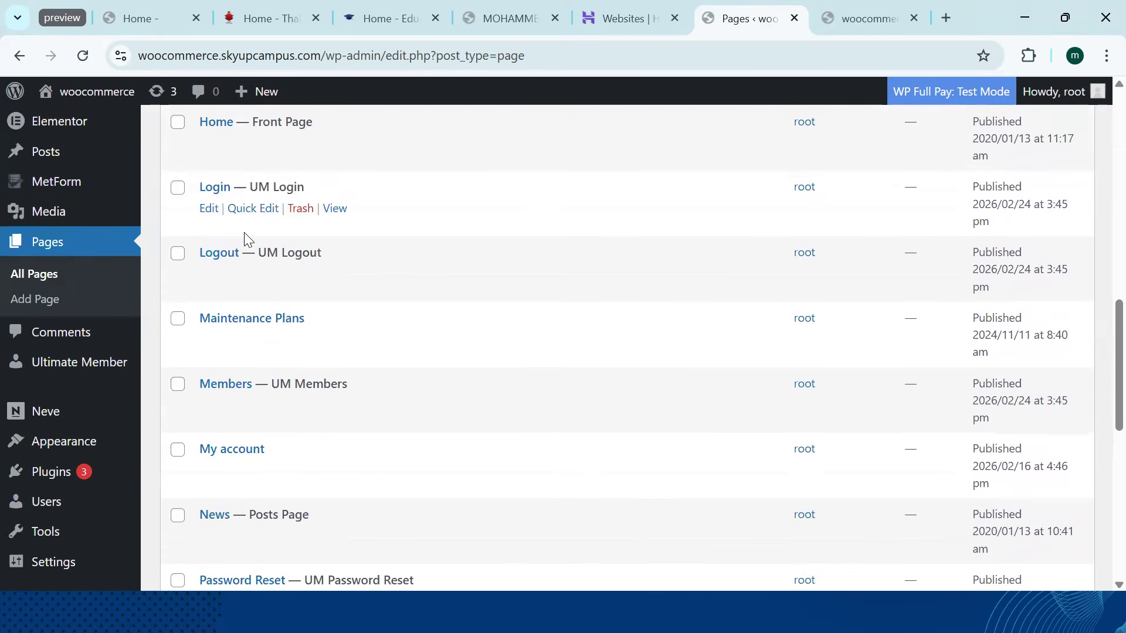
scroll(249, 239, "up", 2)
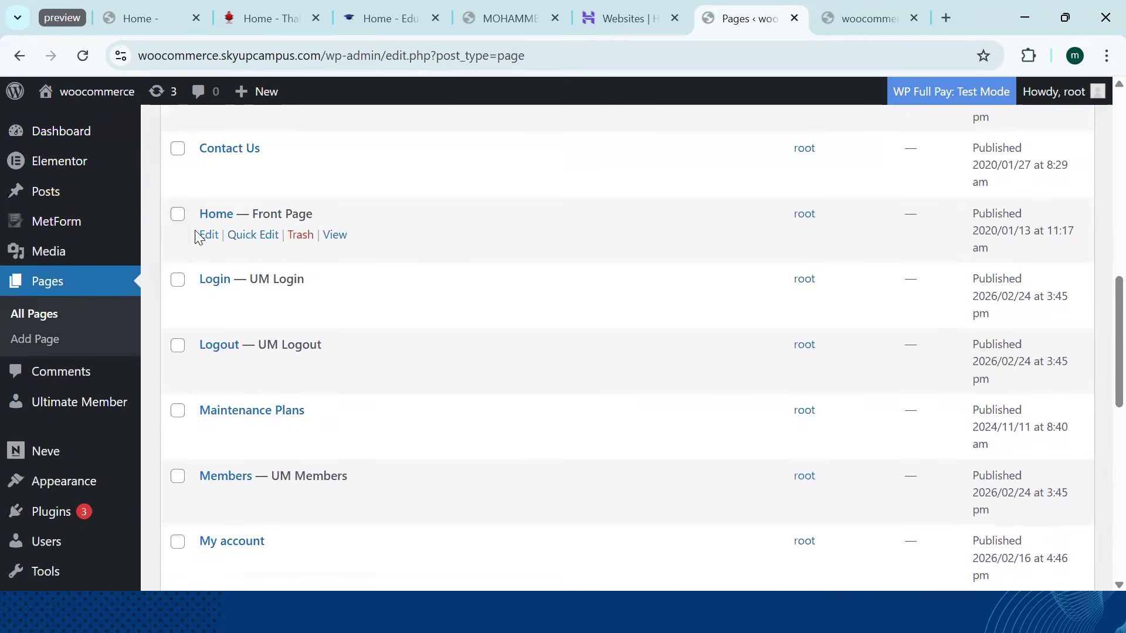
left_click(208, 239)
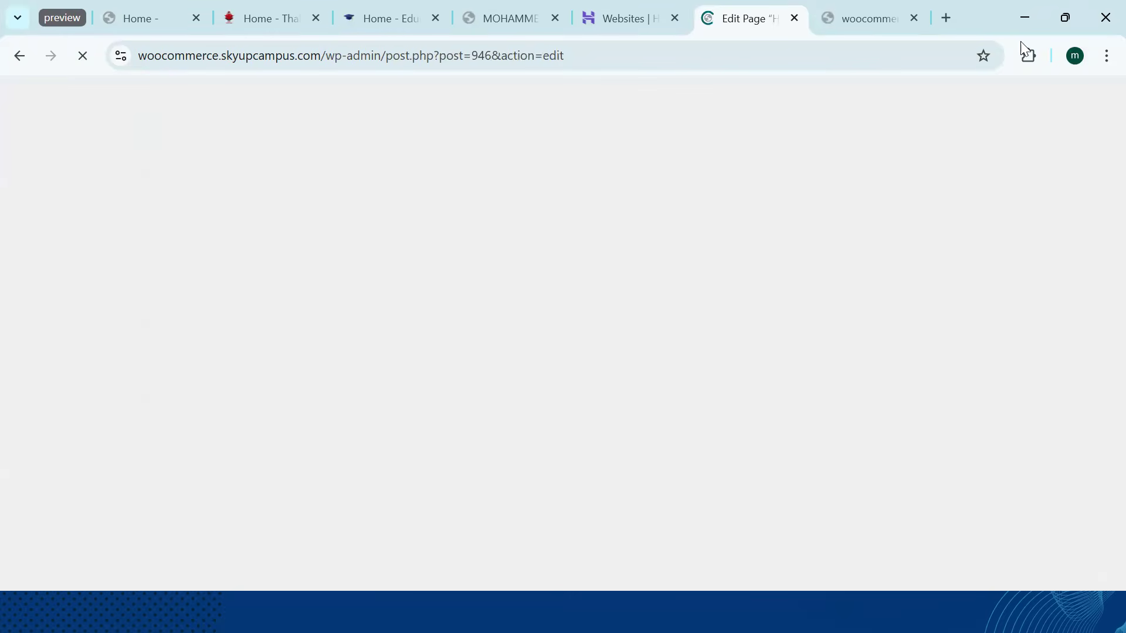
View the hero section of the public home page while the editor loads, and return to the editing tab
left_click(864, 5)
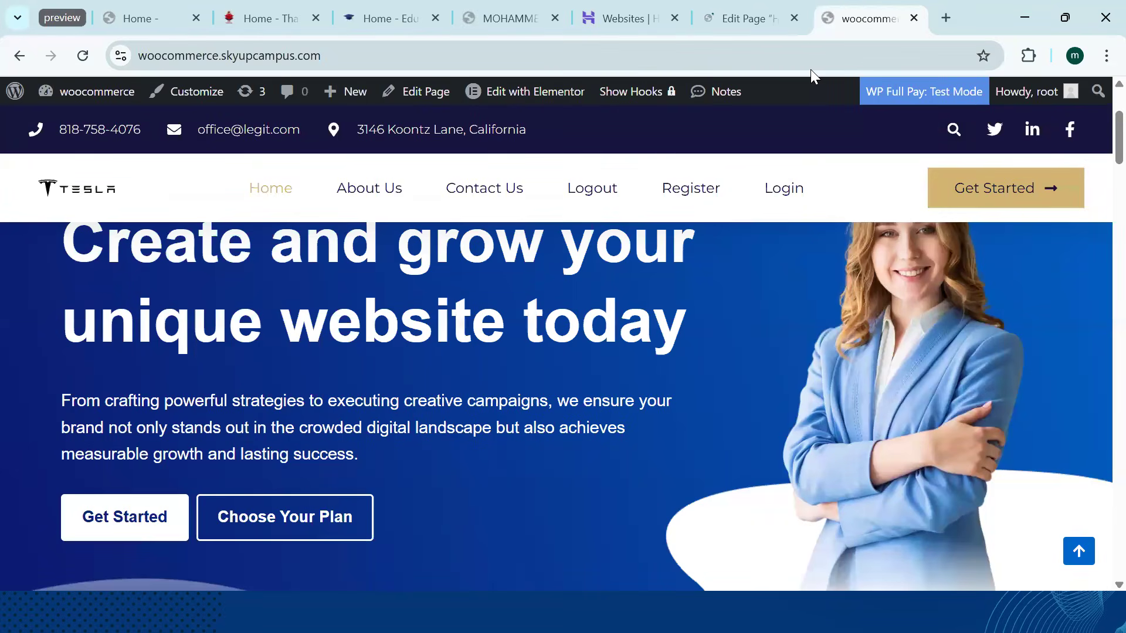
left_click(753, 24)
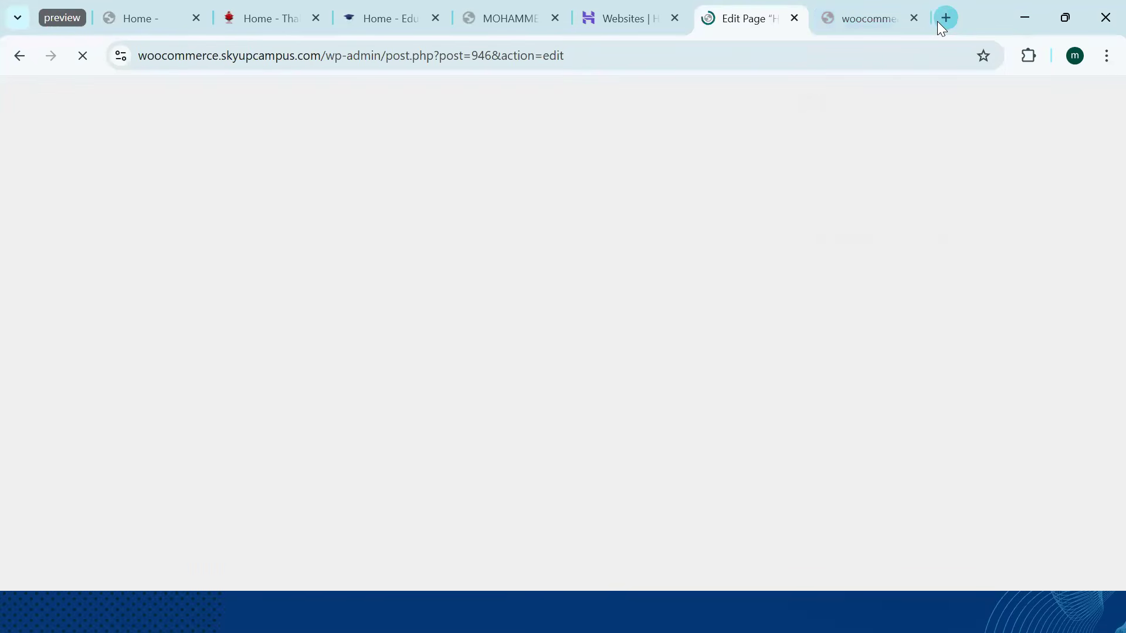
left_click(881, 21)
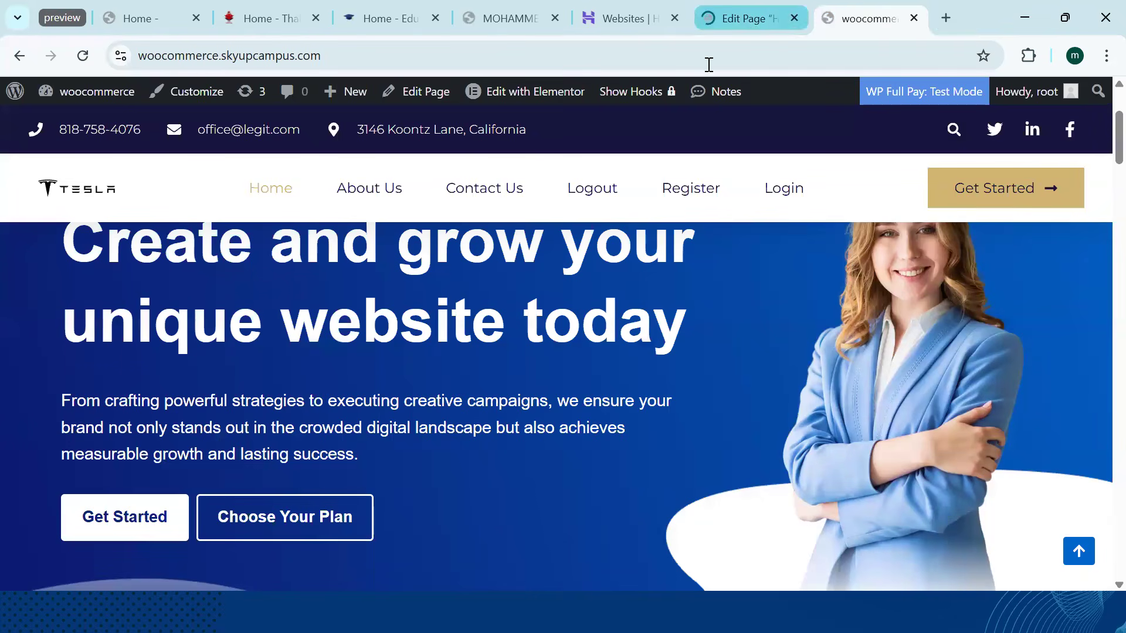
scroll(590, 456, "up", 2)
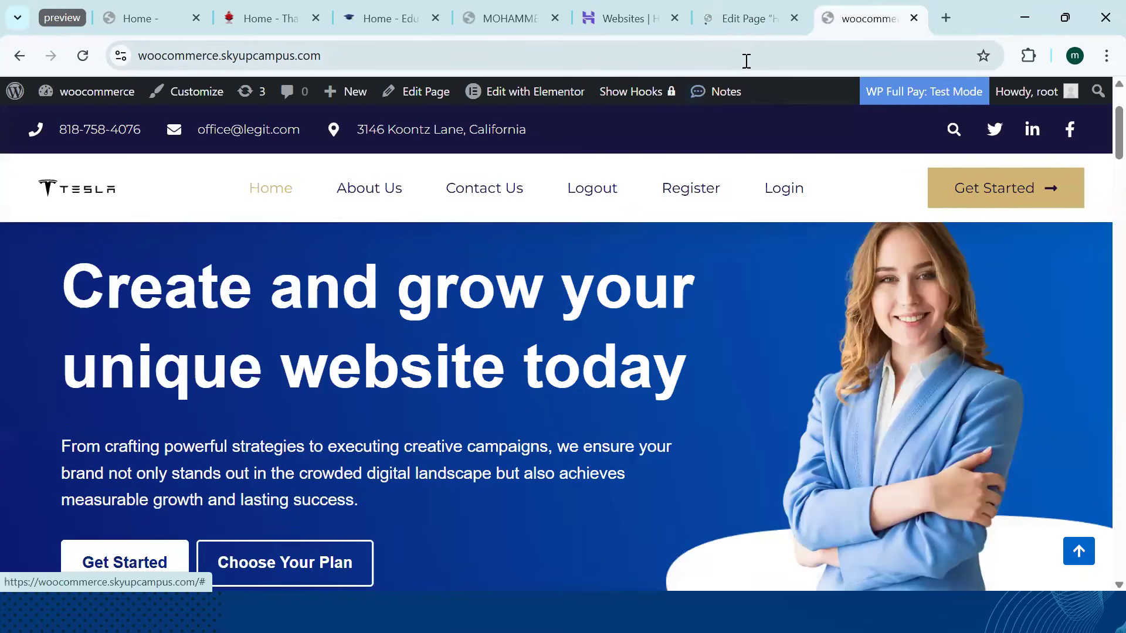
left_click(720, 21)
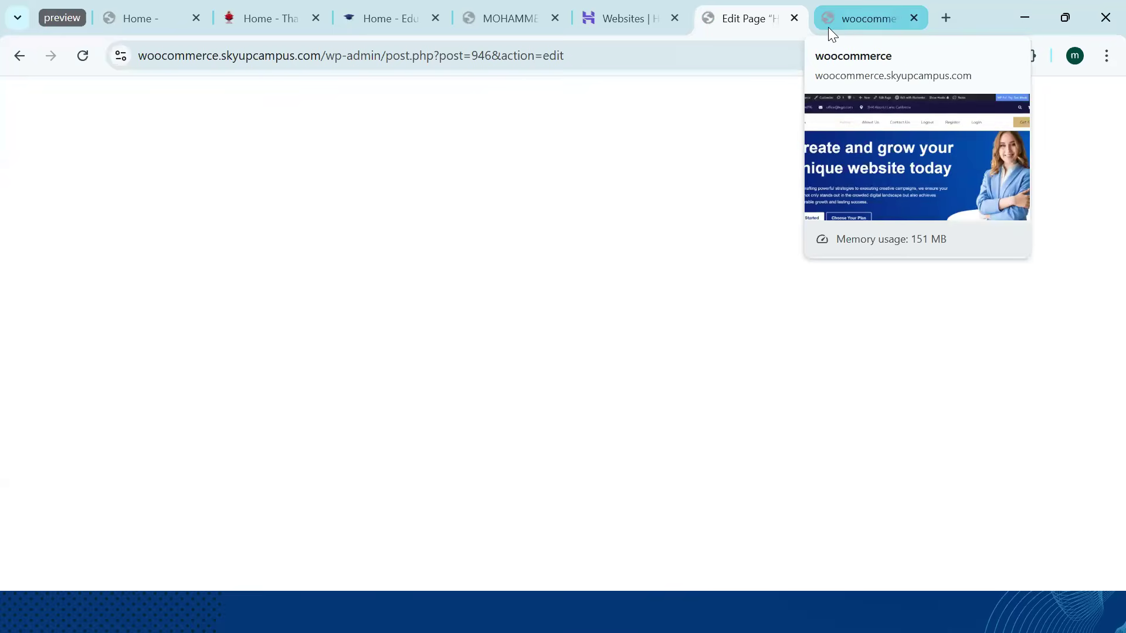
Replace the word "Create" with "Edit" in the Home page's hero heading and save the page
scroll(303, 313, "down", 3)
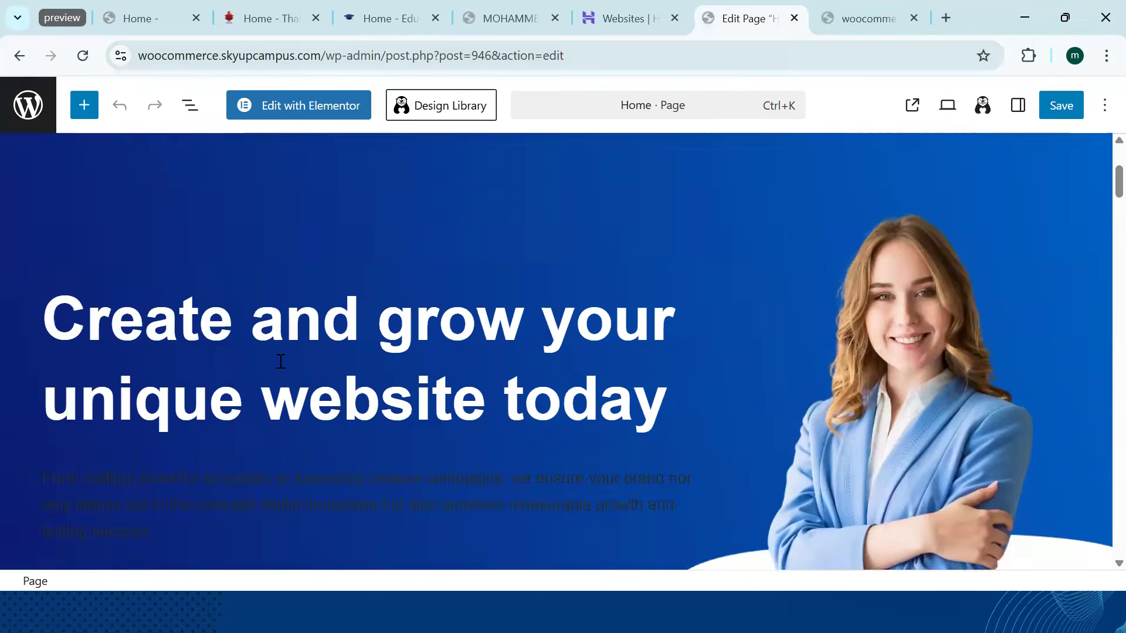
left_click(299, 320)
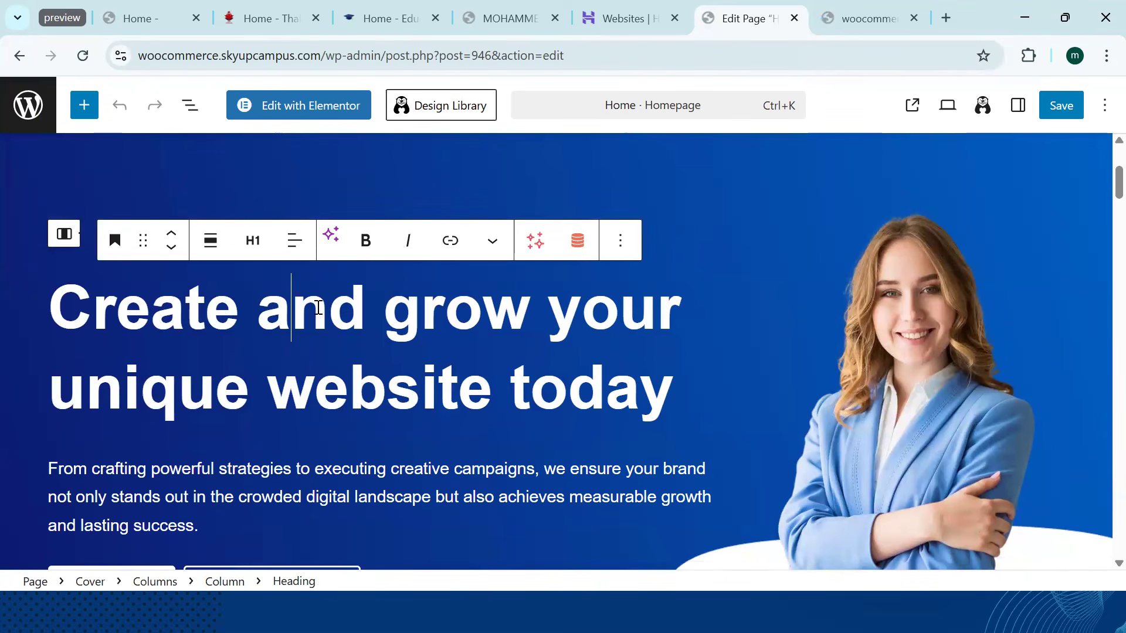
left_click(241, 303)
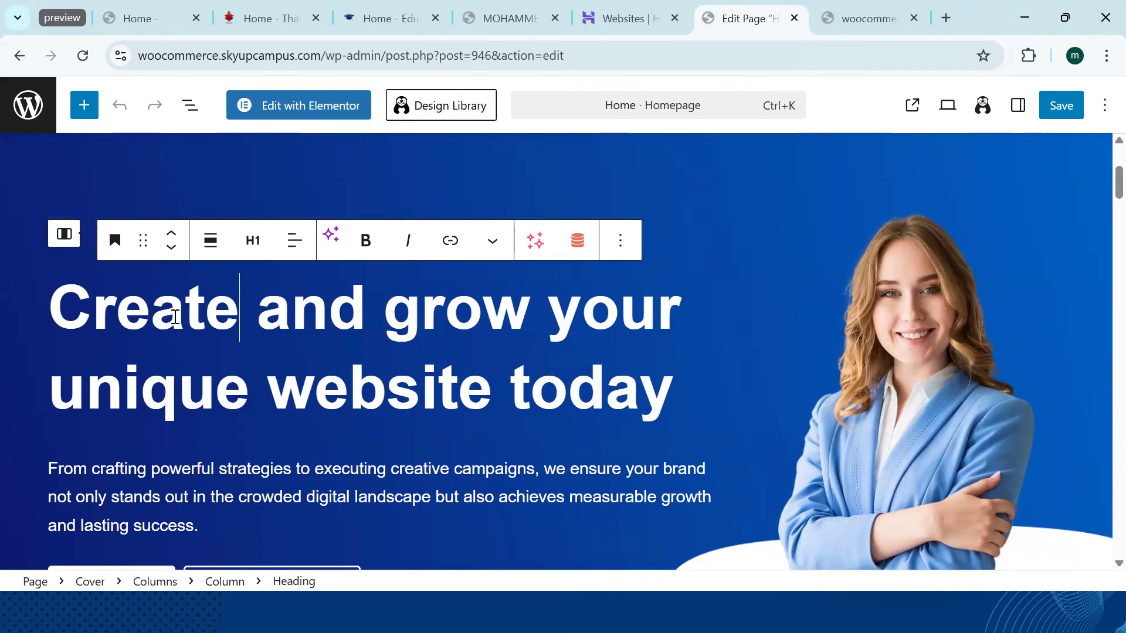
key("BackSpace")
key("BackSpace")
key("BackSpace")
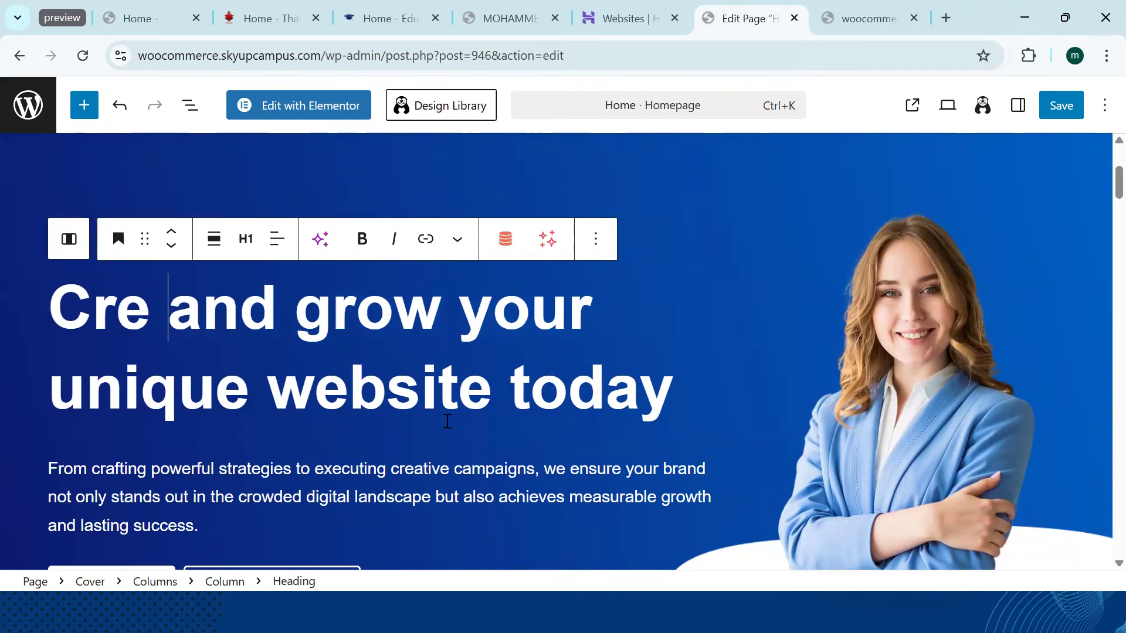
key("Left")
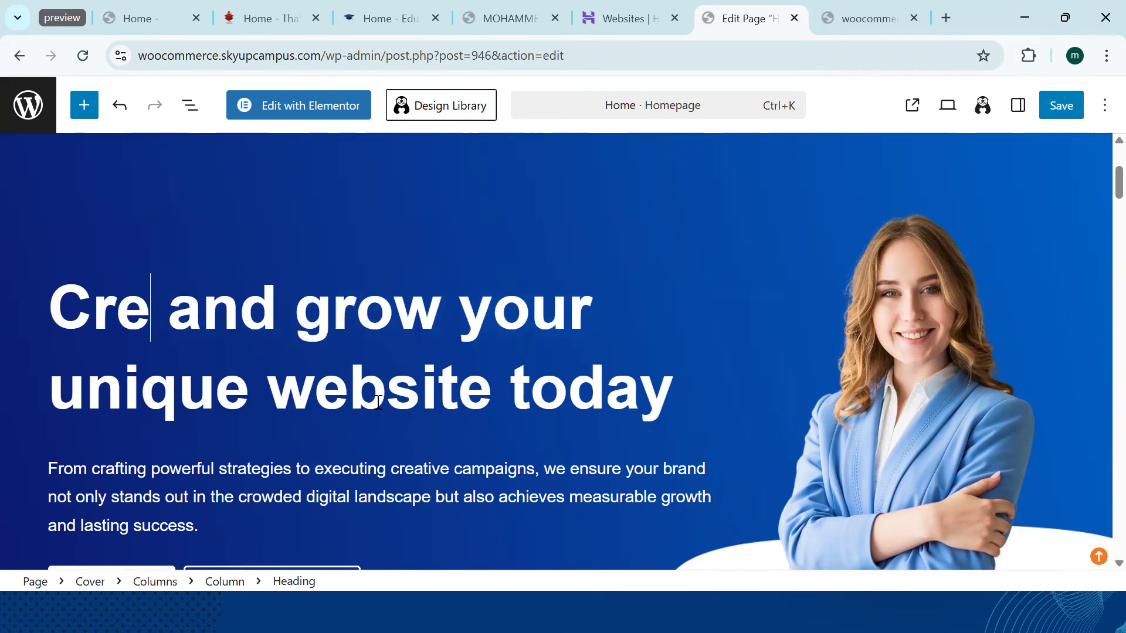
key("BackSpace")
key("BackSpace")
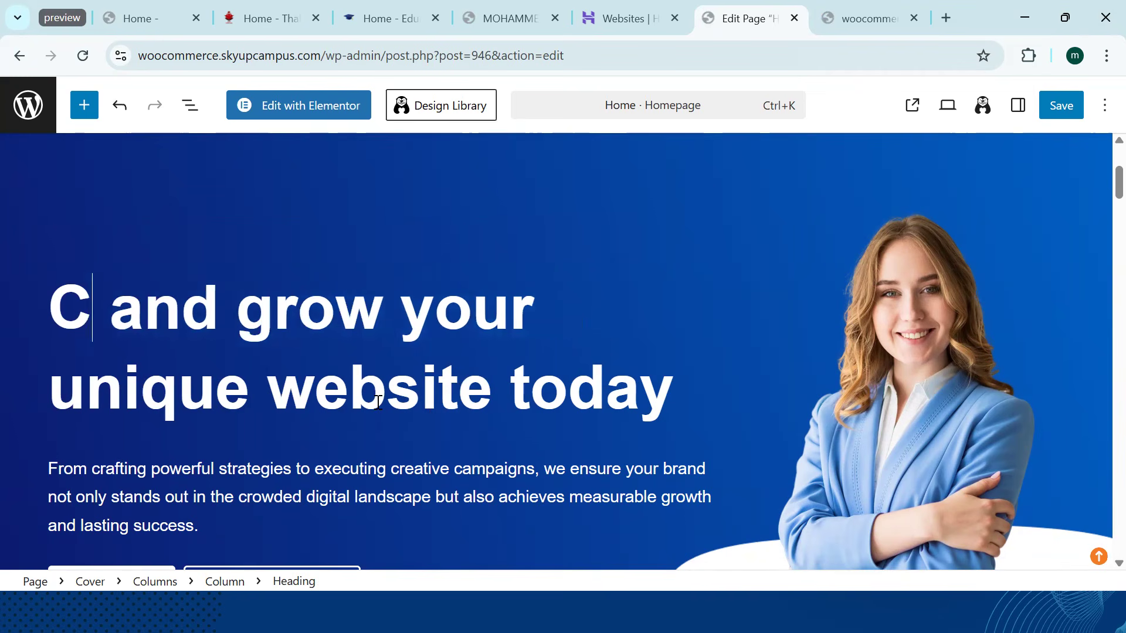
type("Edit")
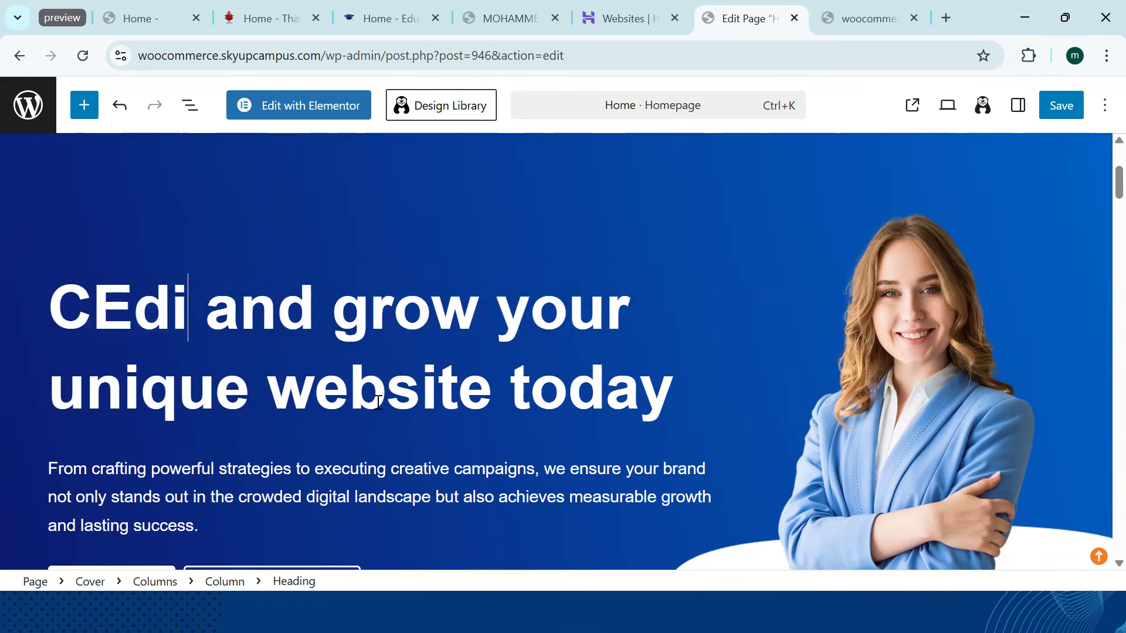
left_click(90, 311)
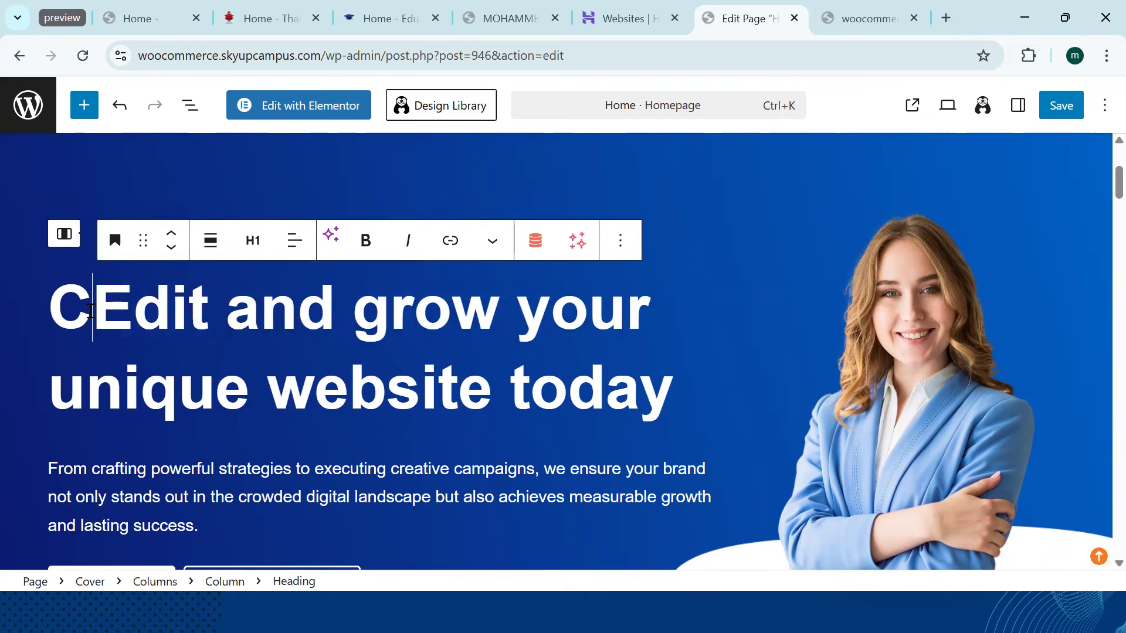
key("BackSpace")
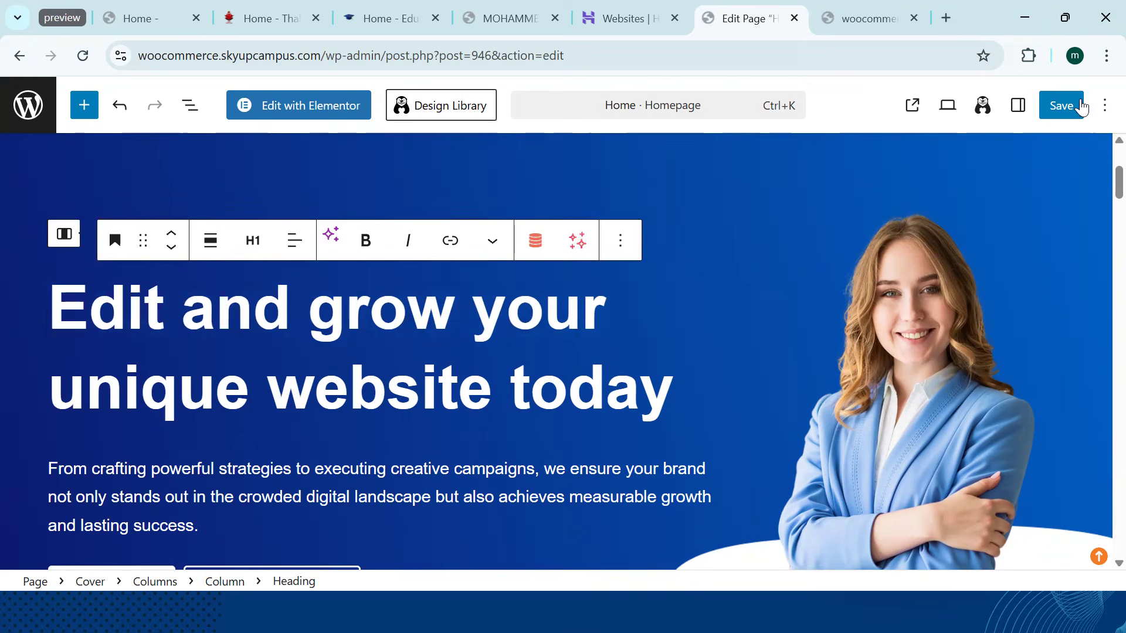
left_click(1063, 106)
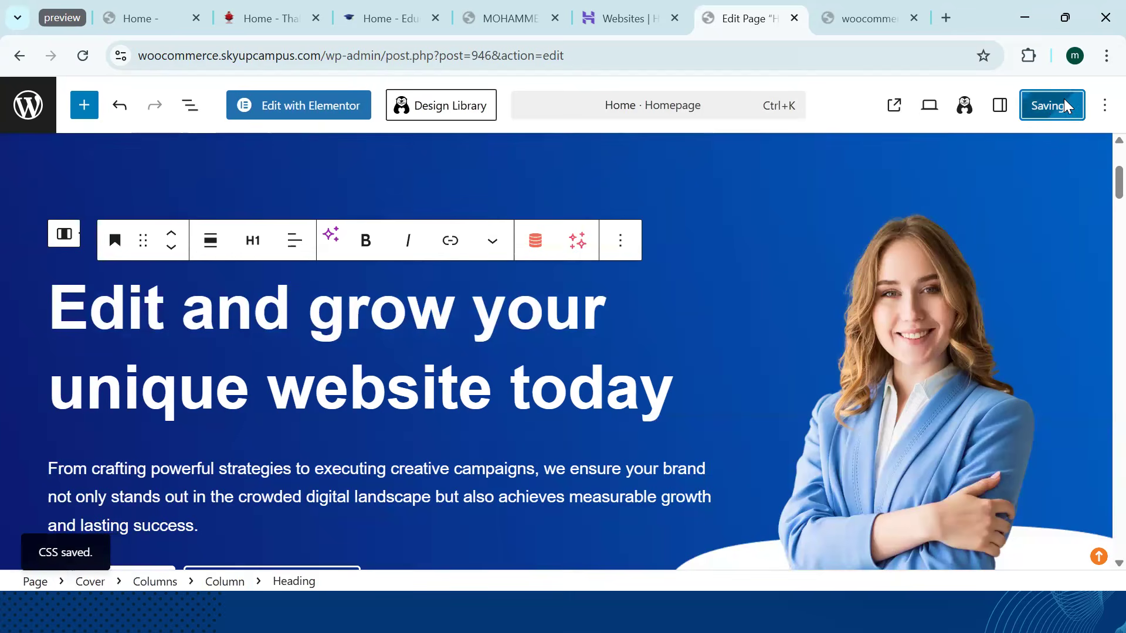
Reload the public WooCommerce home page and check the edited hero heading there
left_click(847, 15)
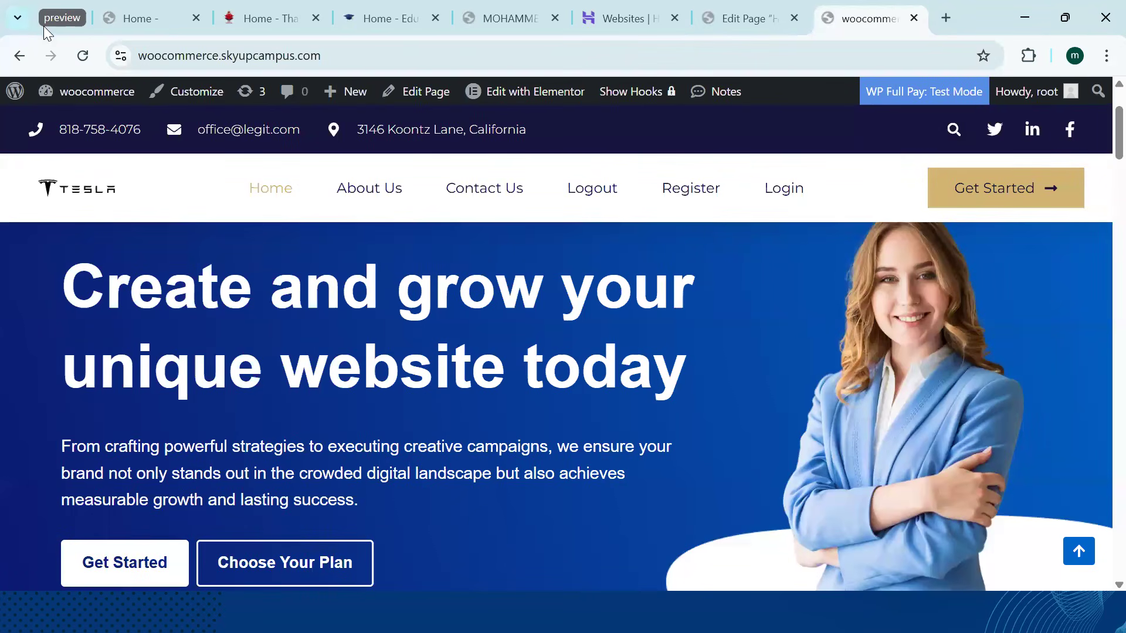
left_click(82, 56)
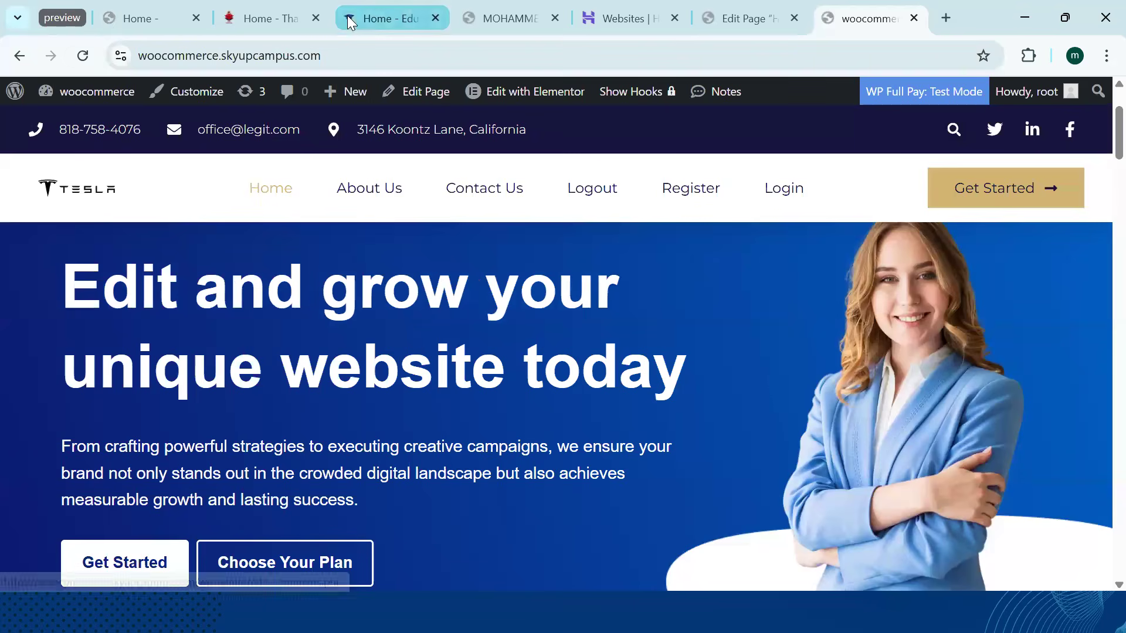
left_click(333, 63)
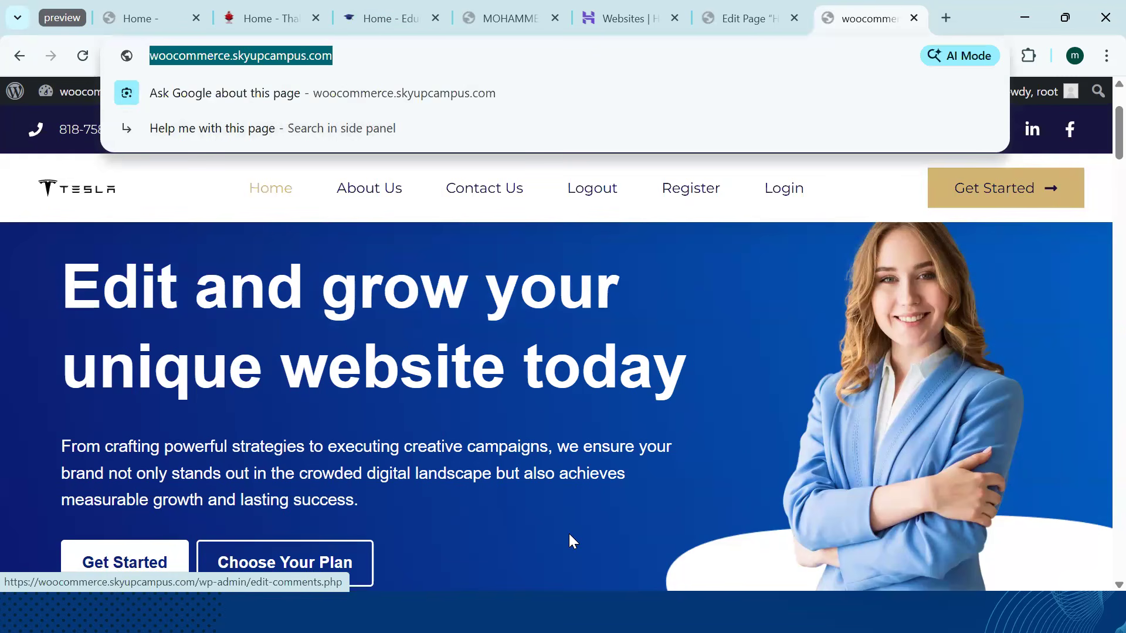
left_click(452, 472)
scroll(313, 253, "down", 1)
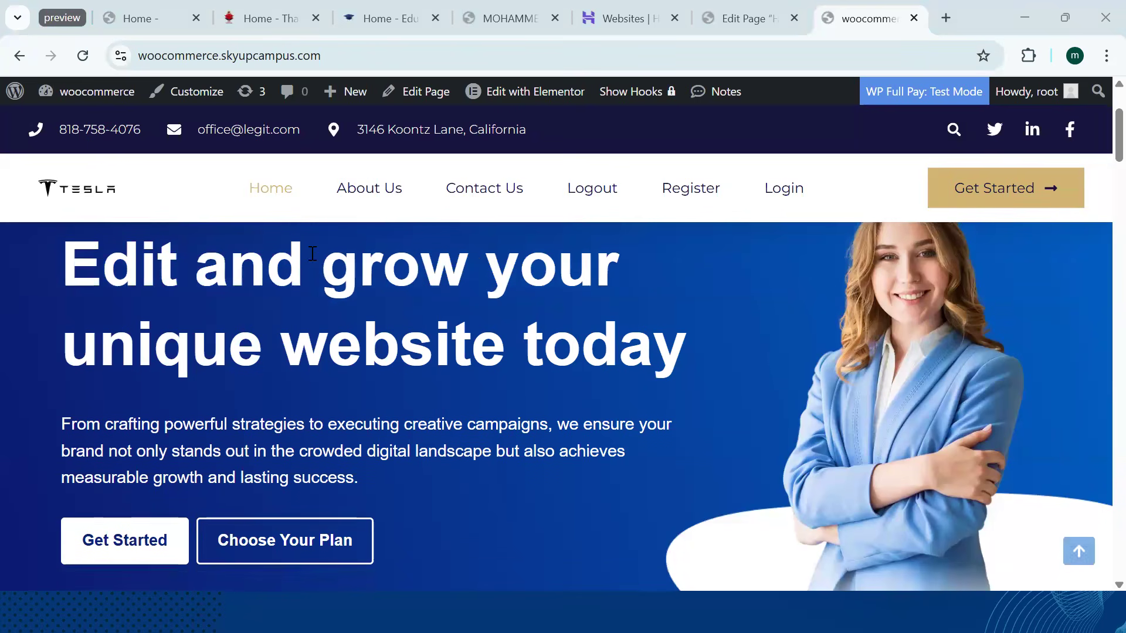
scroll(226, 272, "down", 2)
scroll(184, 264, "up", 5)
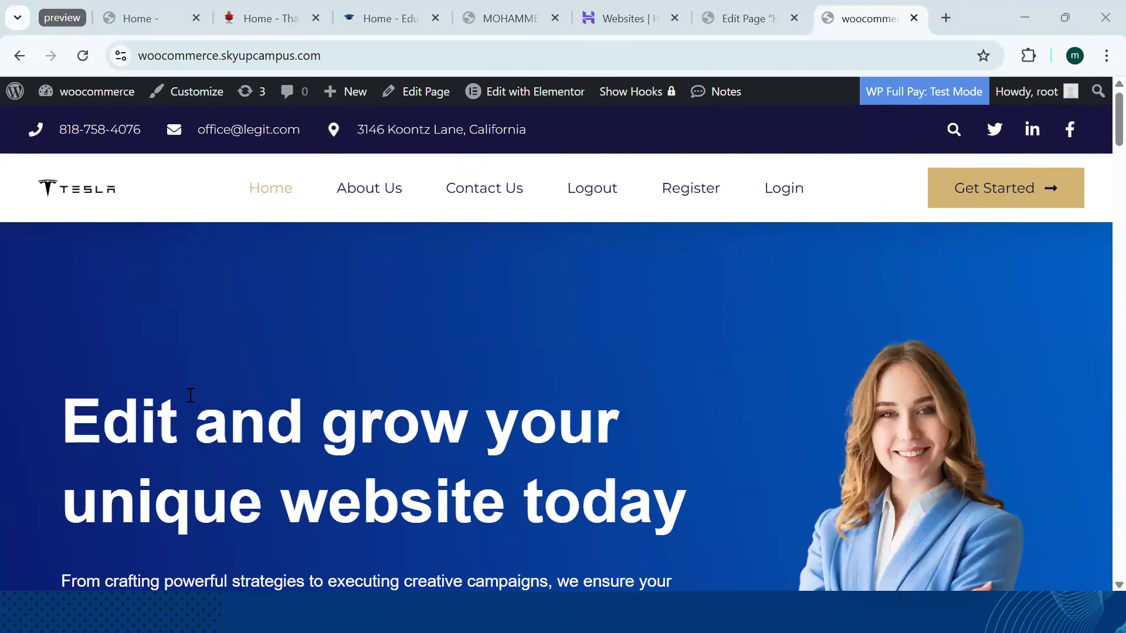
Leave the Home page editor for the /wp-admin dashboard in the same tab and look over its admin menu
left_click(752, 22)
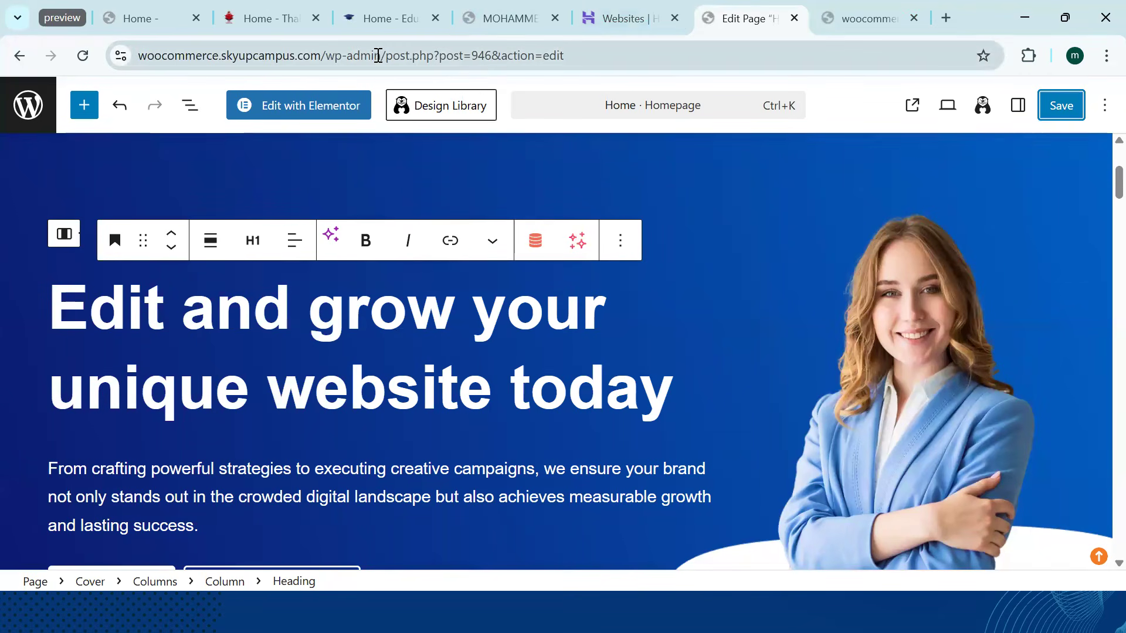
left_click_drag(384, 56, 599, 49)
key("BackSpace")
key("Return")
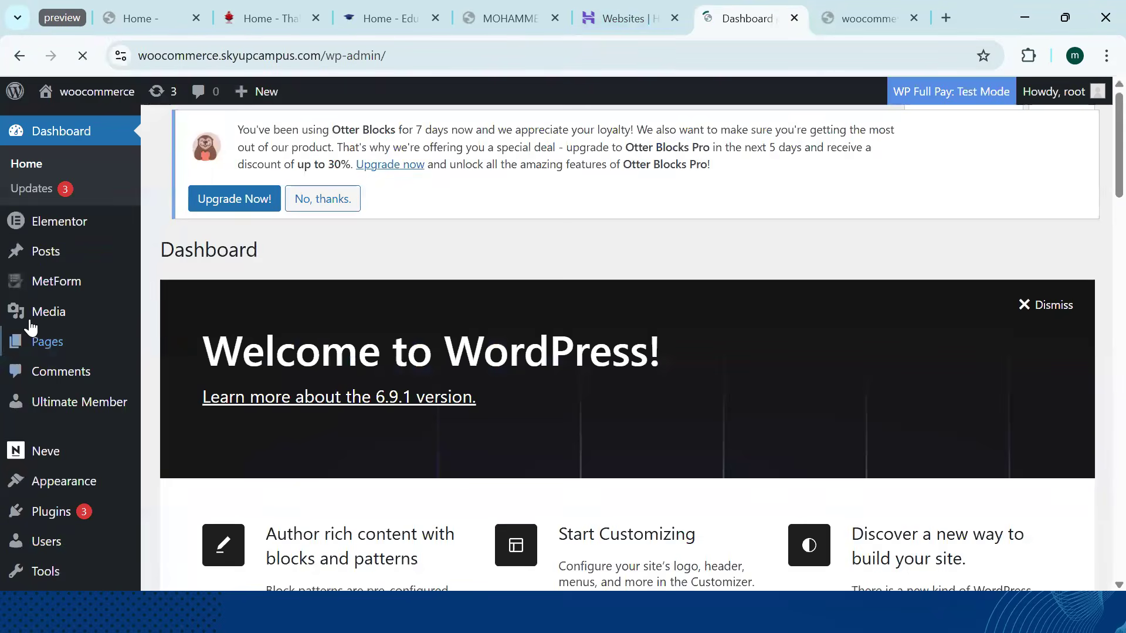
scroll(63, 244, "down", 8)
scroll(157, 393, "up", 8)
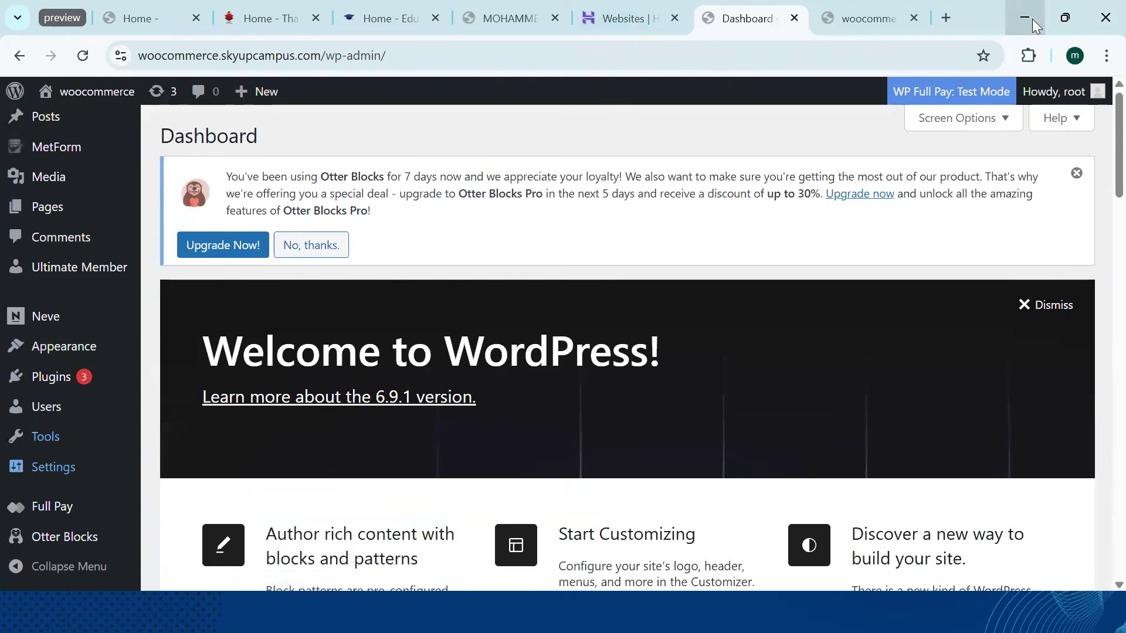
Revisit the open example site tabs in turn, ending on the educationima.skyupcampus.com portfolio site
left_click(278, 13)
left_click(388, 18)
left_click(521, 15)
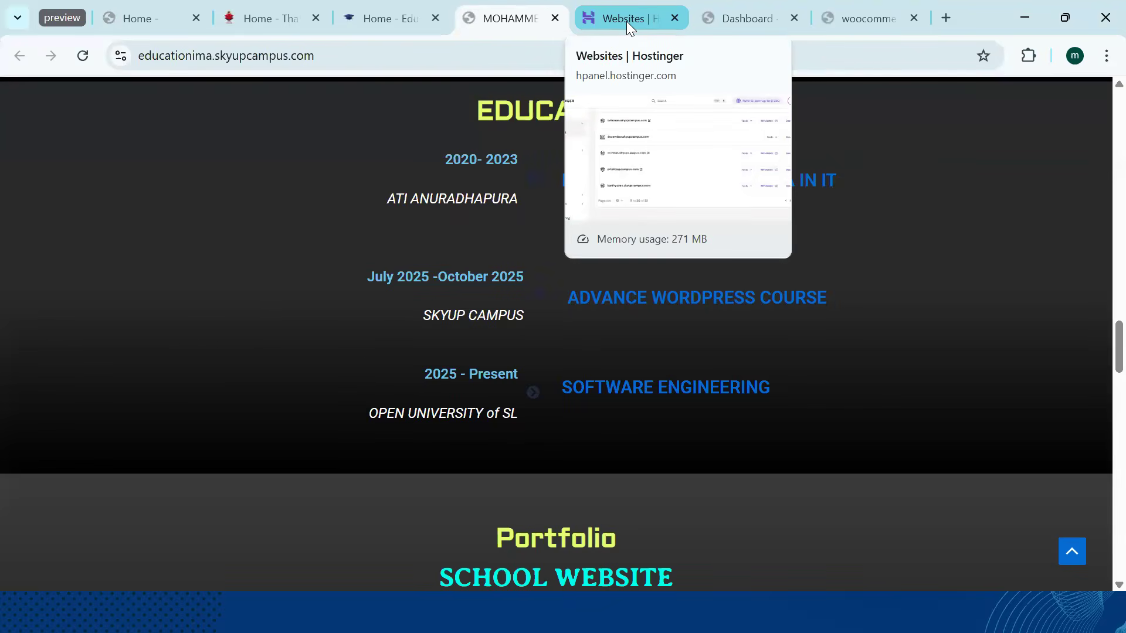
Switch from the browser to the "Introduction to Wordpress" slide show and advance to the lesson outline slide
left_click(1021, 17)
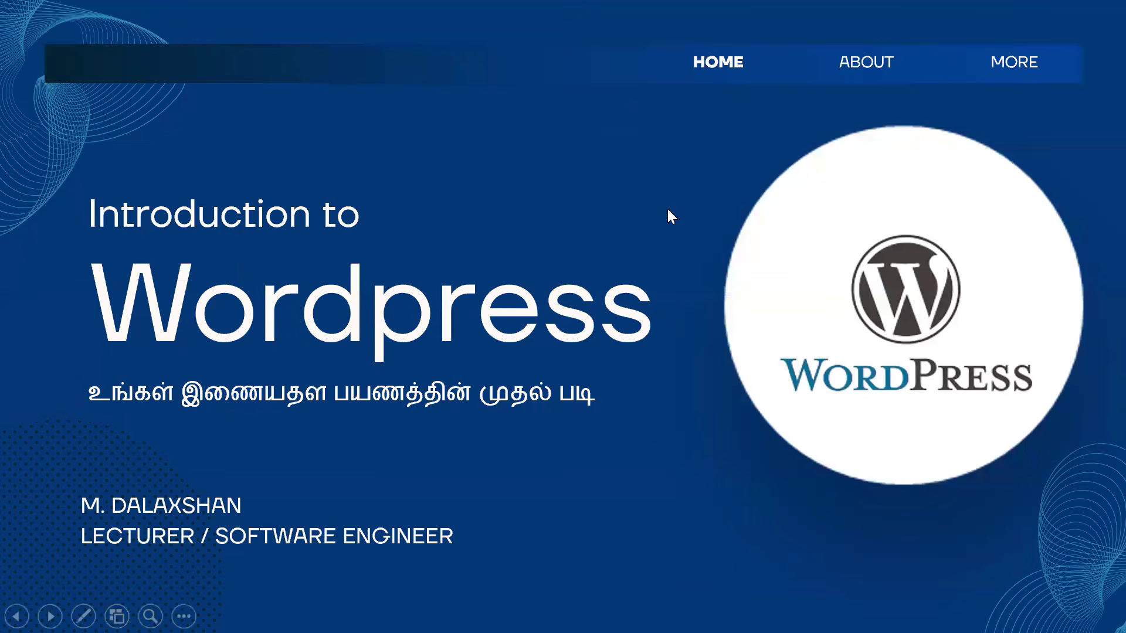
left_click(545, 277)
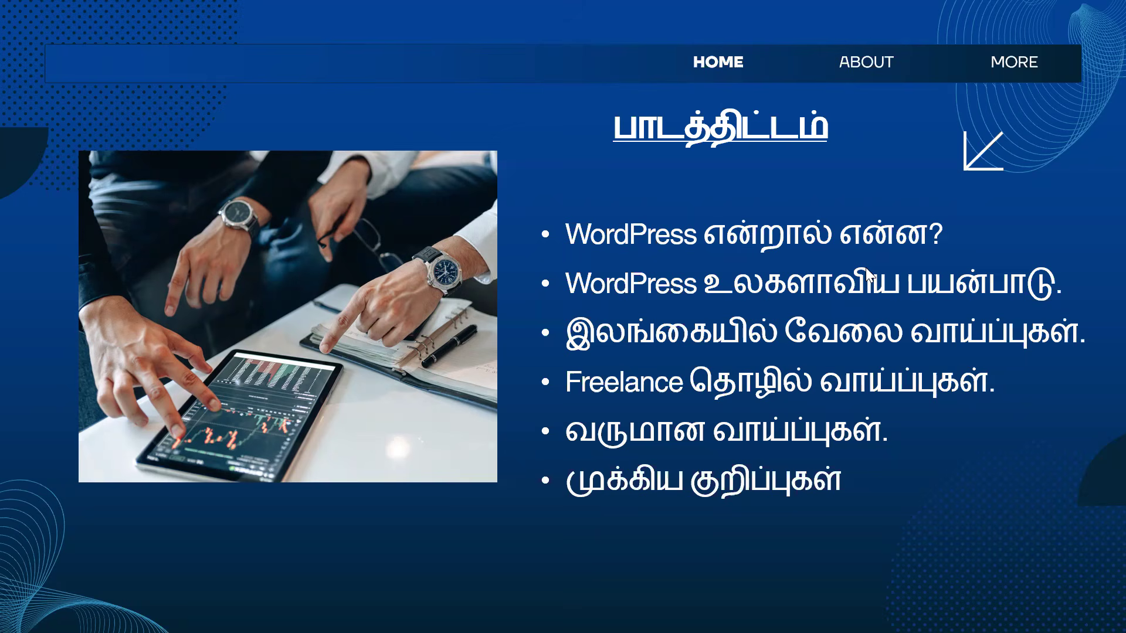
Advance the presentation to the "WordPress என்றால் என்ன?" slide, and switch from the slide show to the Chrome window
key("Right")
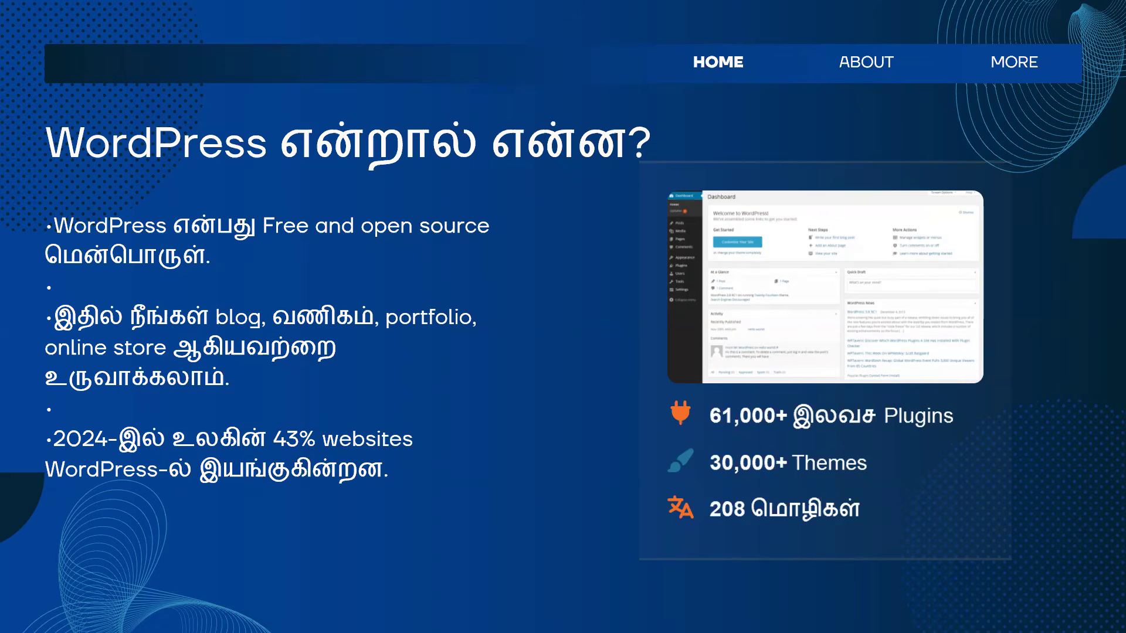
key("alt+Tab")
key("Down")
key("Left")
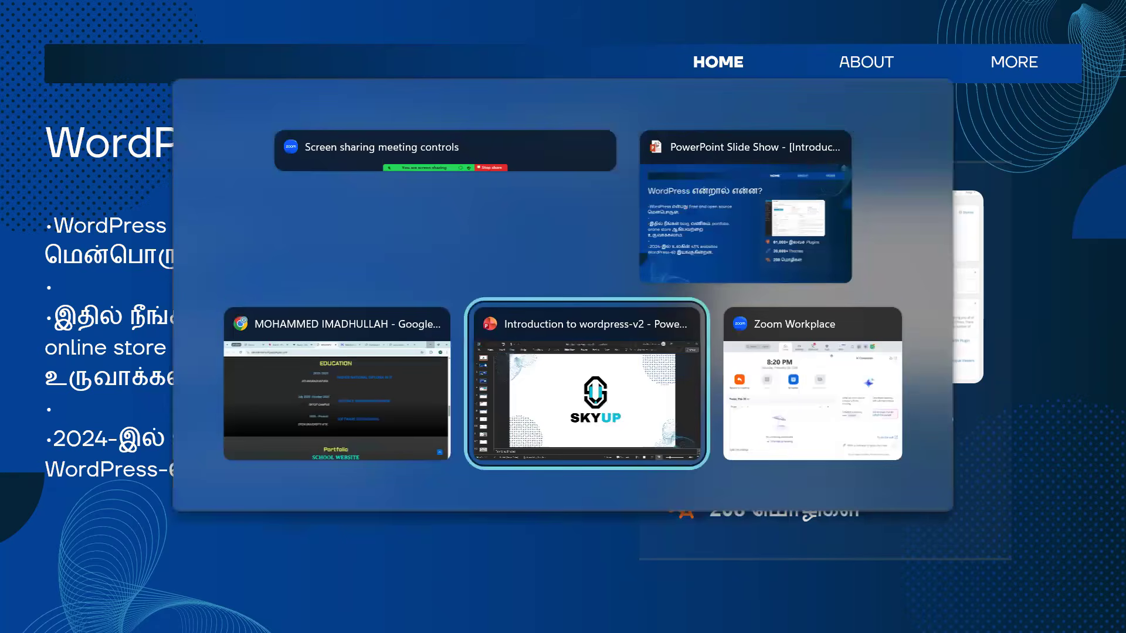
key("Left")
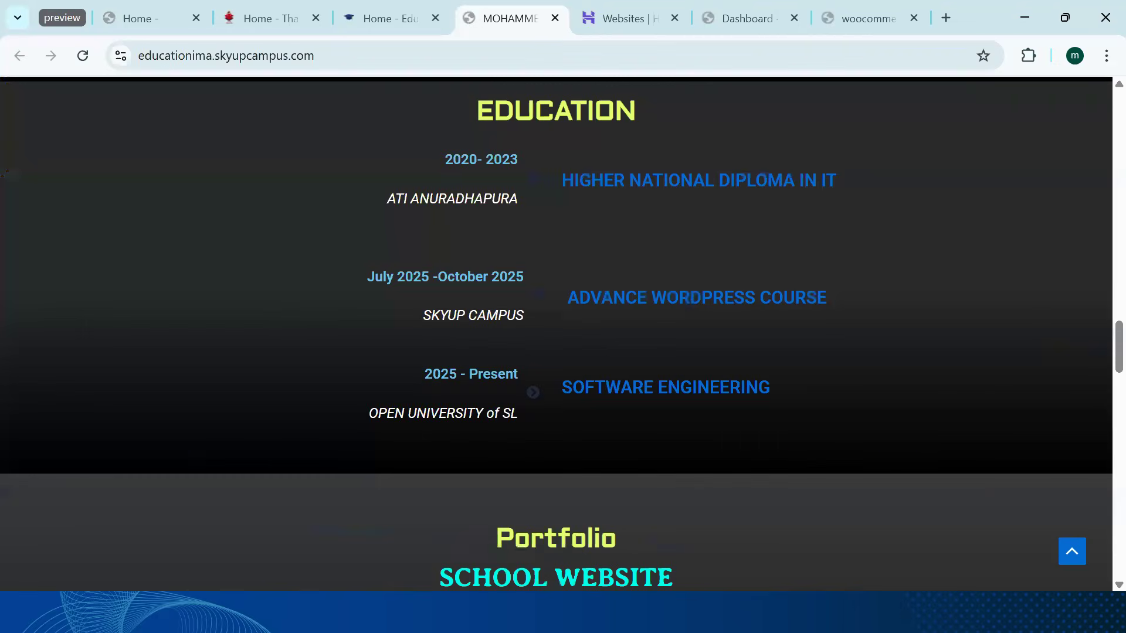
Revisit the open example site tabs, view the educationima.skyupcampus.com portfolio up to its header, and return to thalamorg.com
key("ctrl+shift+Tab")
key("ctrl+shift+Tab")
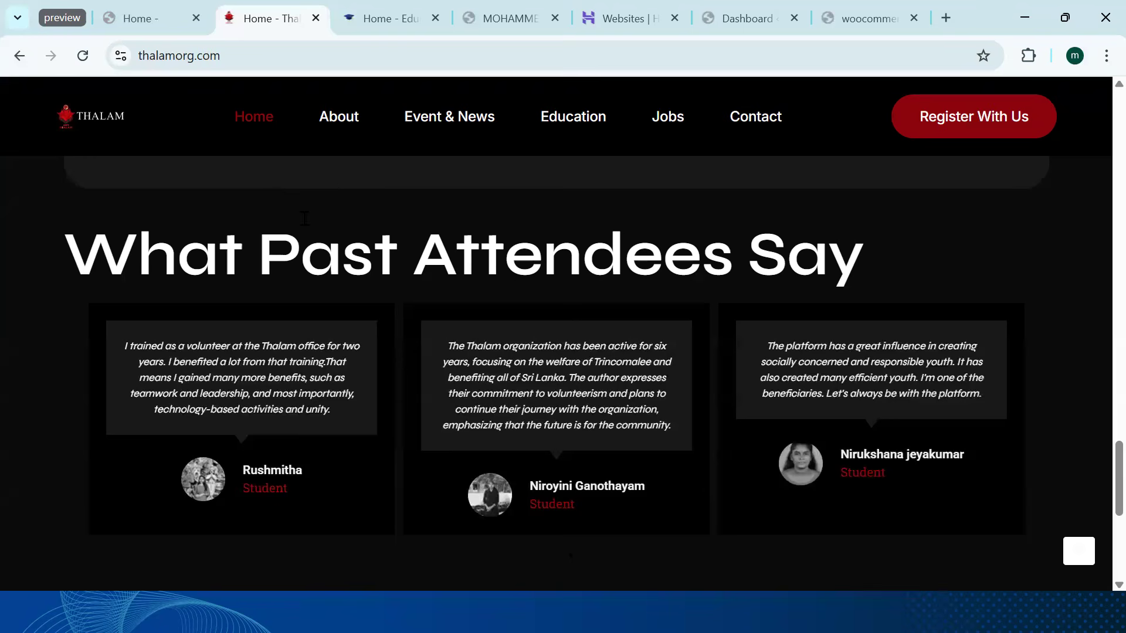
left_click(395, 22)
left_click(493, 18)
scroll(325, 90, "up", 8)
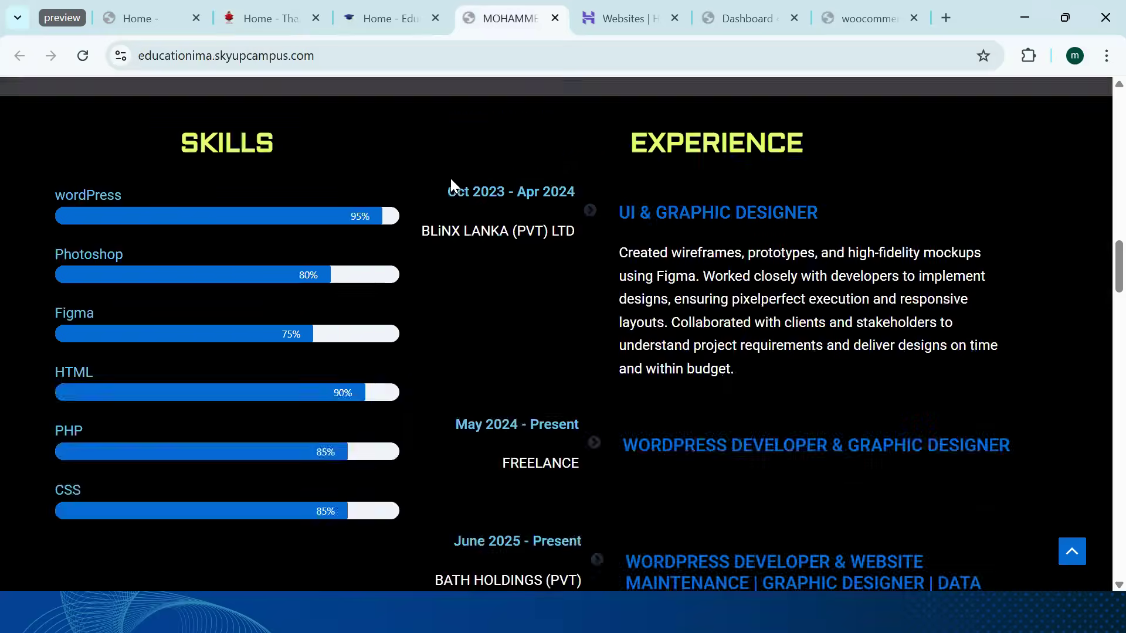
scroll(451, 180, "up", 10)
scroll(450, 178, "up", 3)
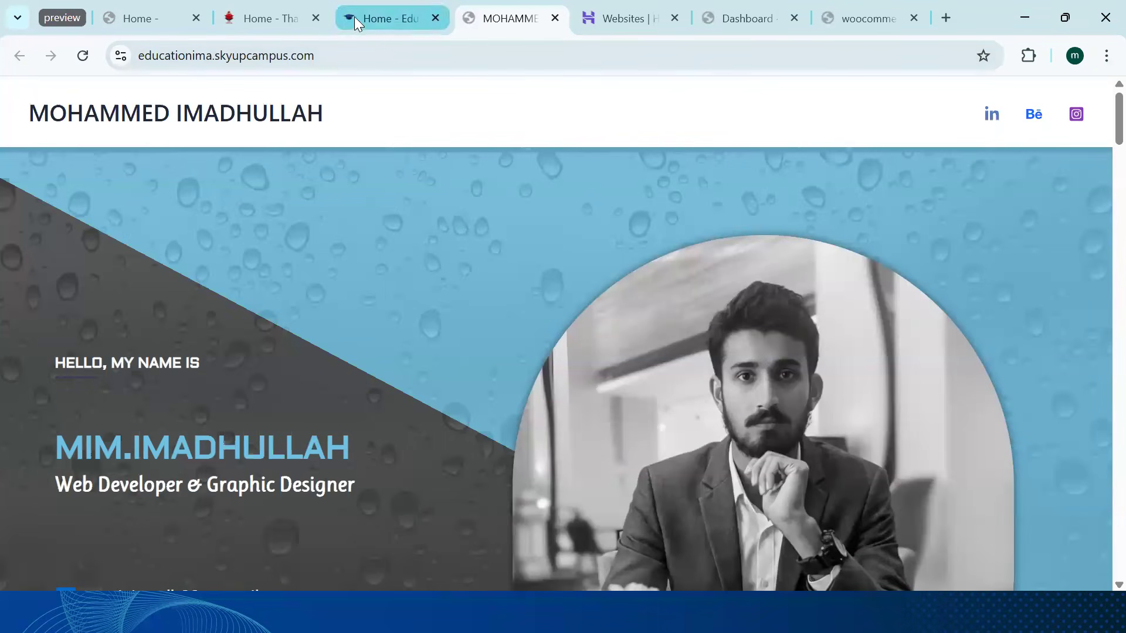
left_click(265, 24)
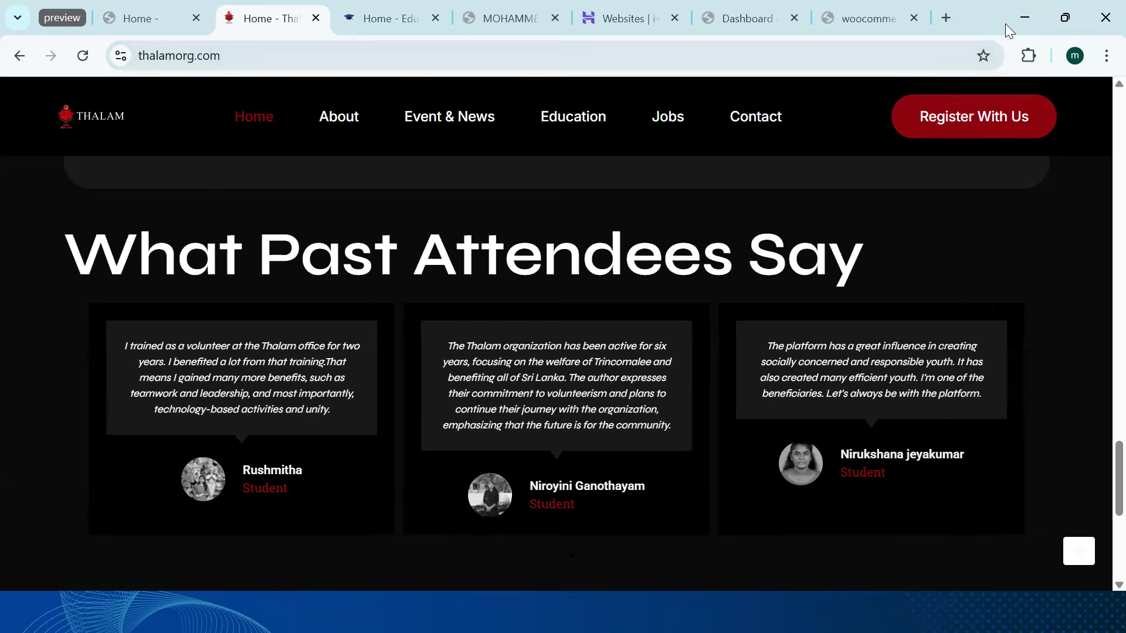
Show the Hostinger websites list, and open pri.skyupcampus.com in a new tab to view its hero area
left_click(610, 22)
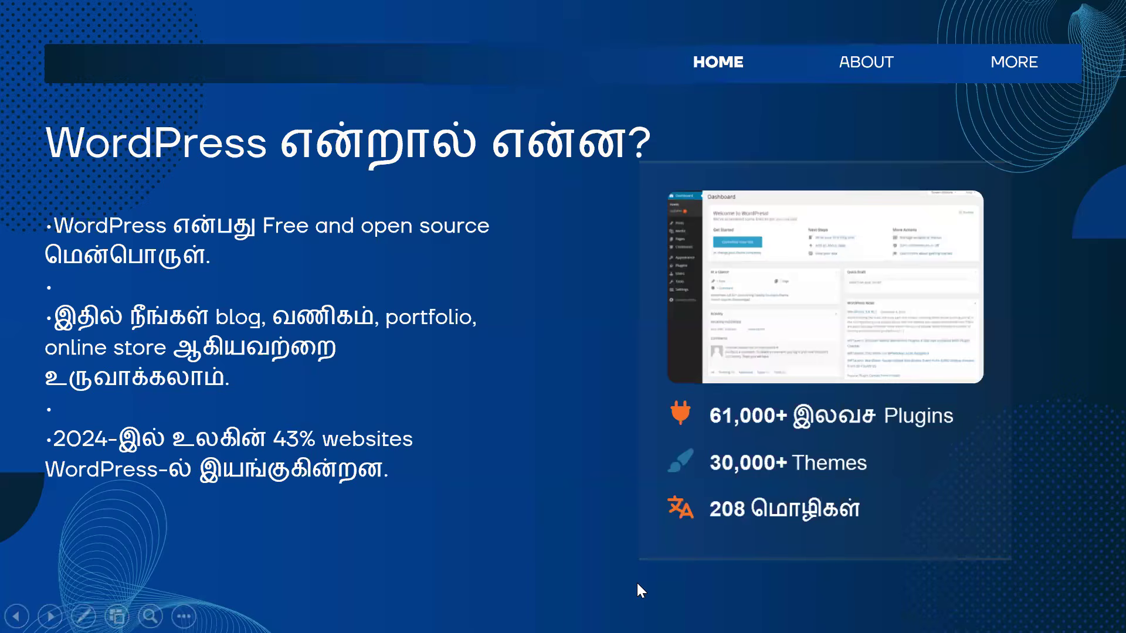
key("alt+Tab")
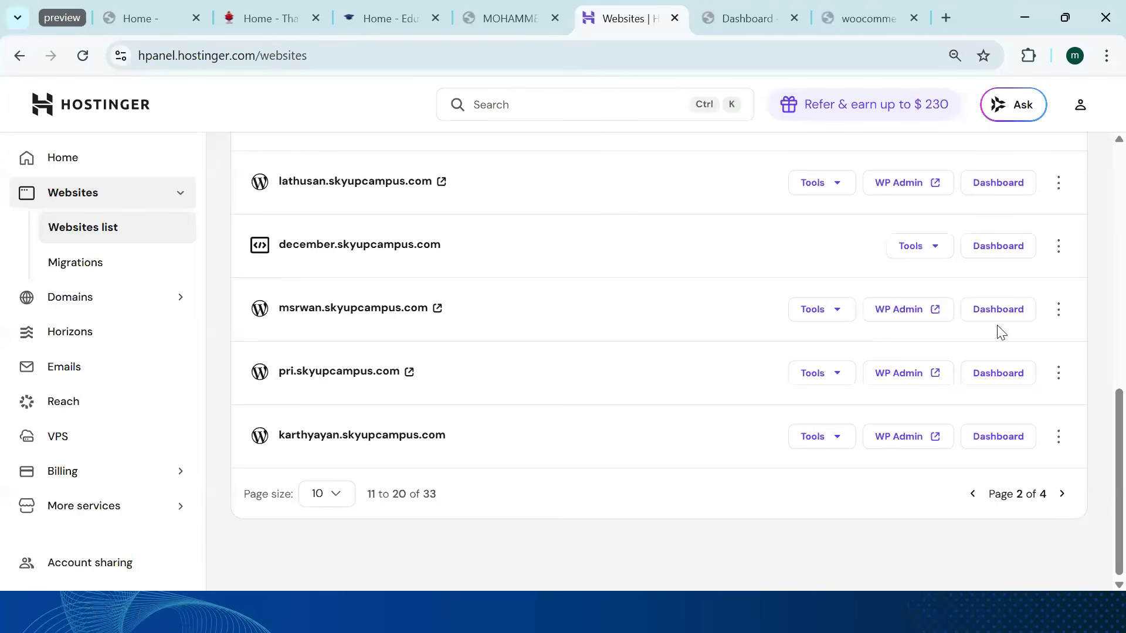
left_click(947, 18)
left_click(829, 61)
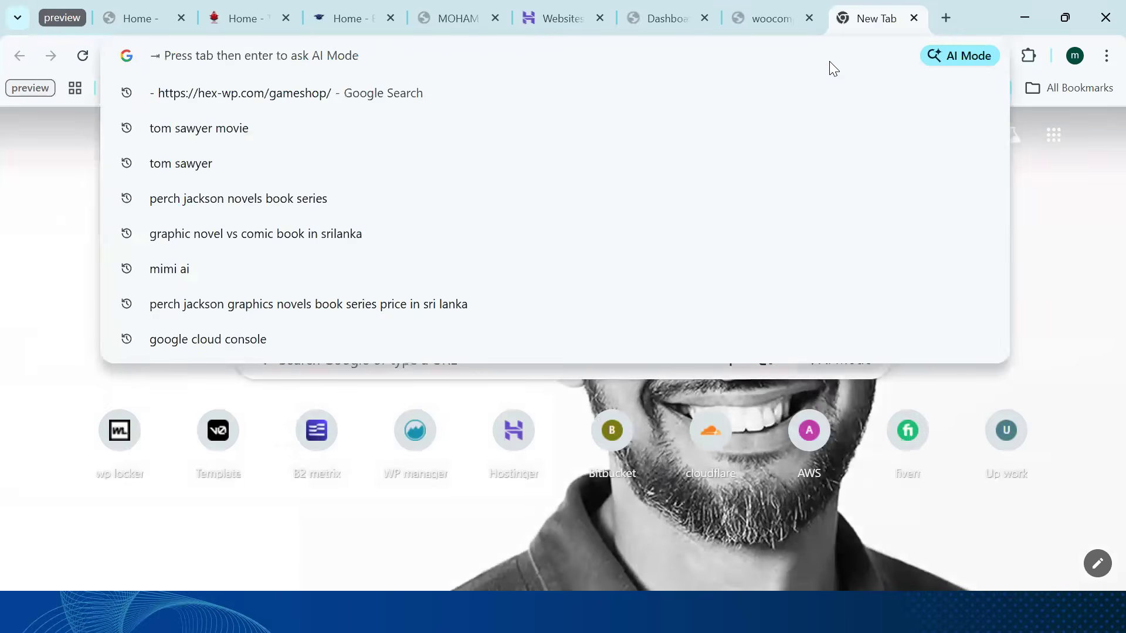
type("pr")
key("Return")
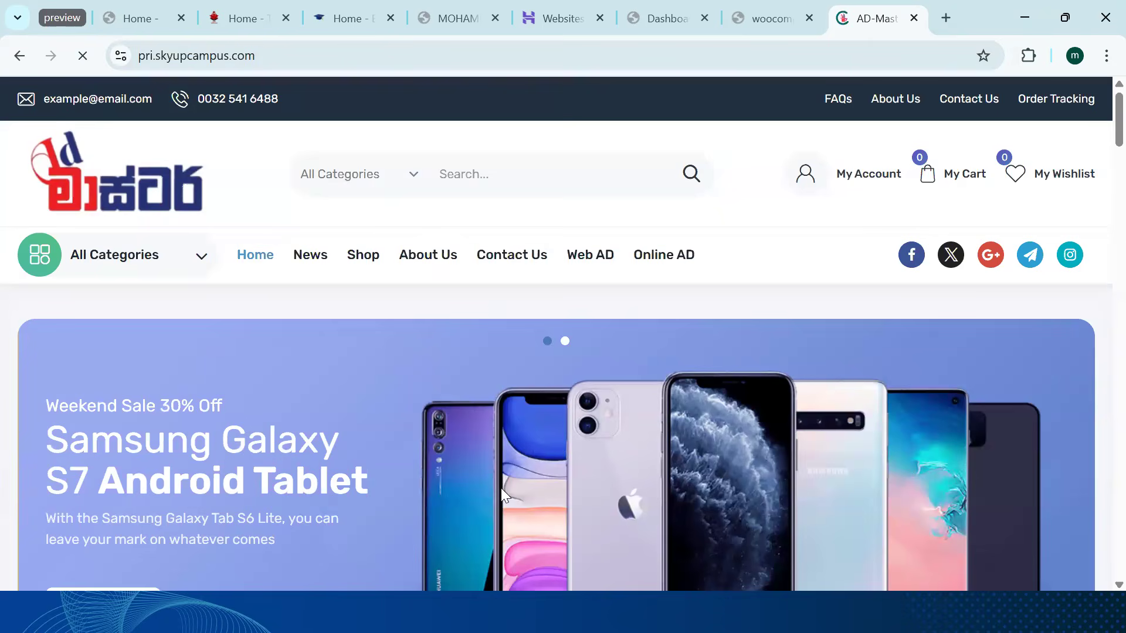
scroll(481, 350, "down", 6)
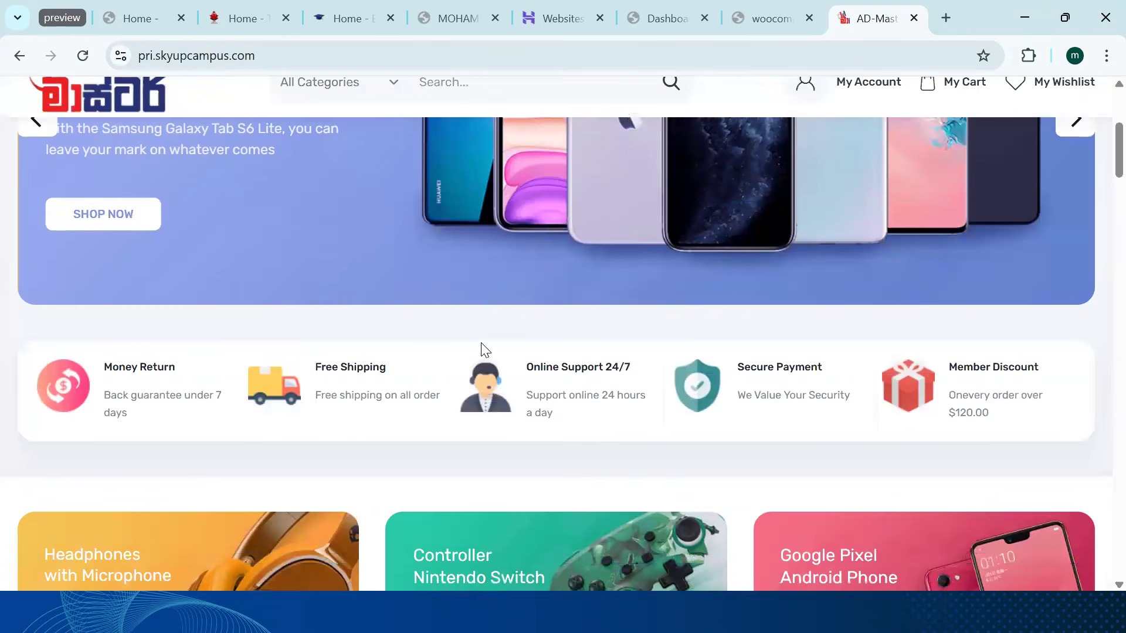
scroll(484, 351, "up", 5)
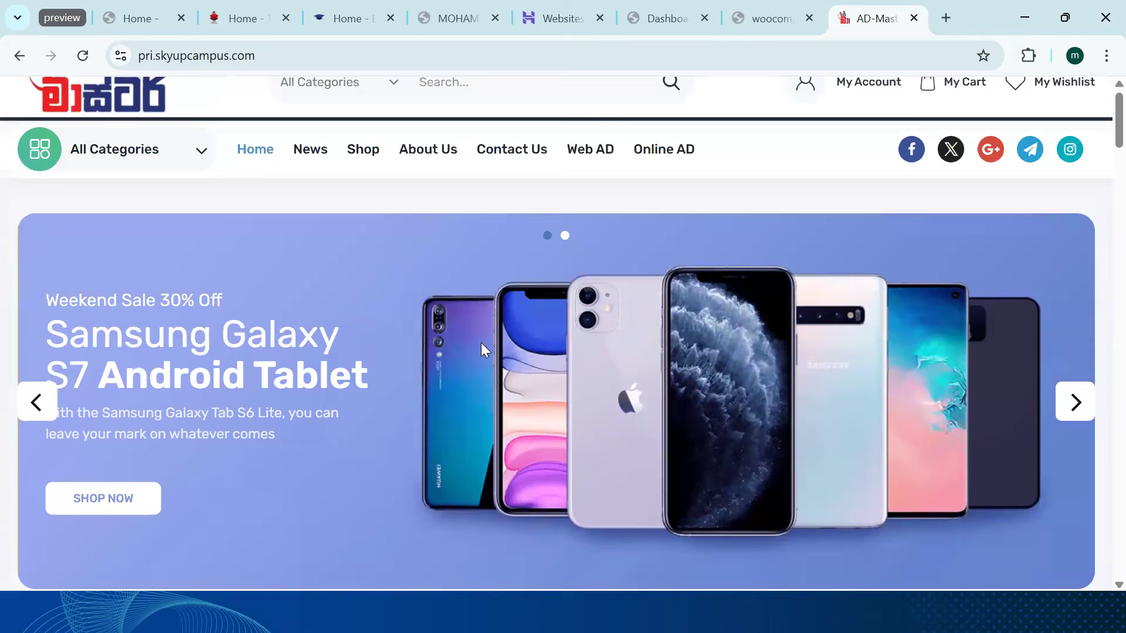
Open an extra blank tab, and return to the pri.skyupcampus.com home page to view its category tiles and All Products section
left_click(946, 18)
left_click(845, 61)
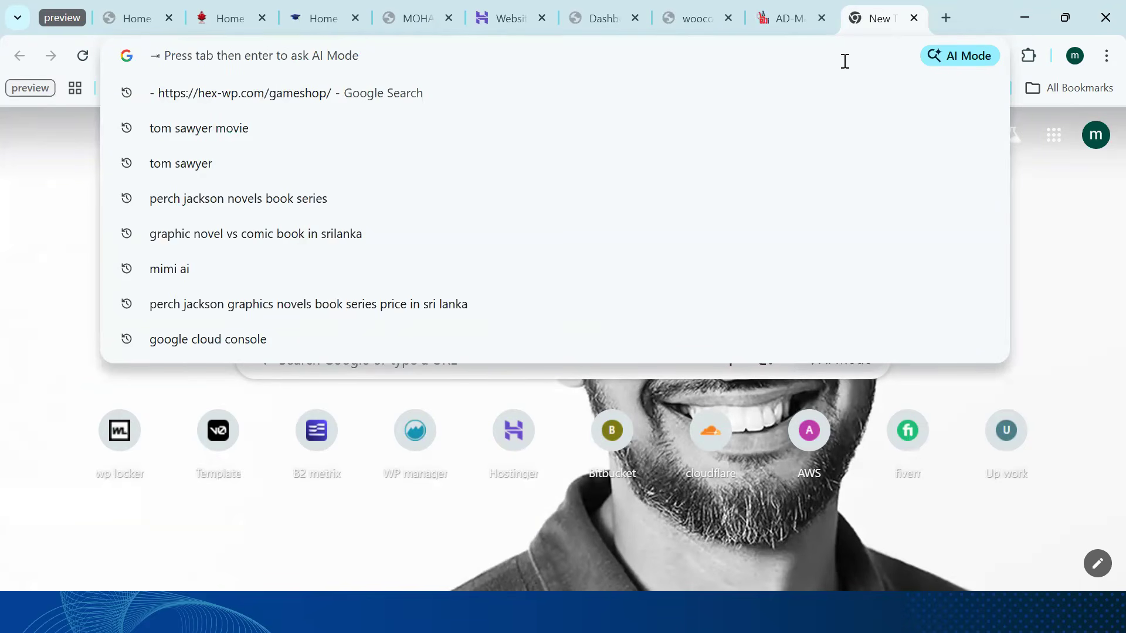
left_click(55, 206)
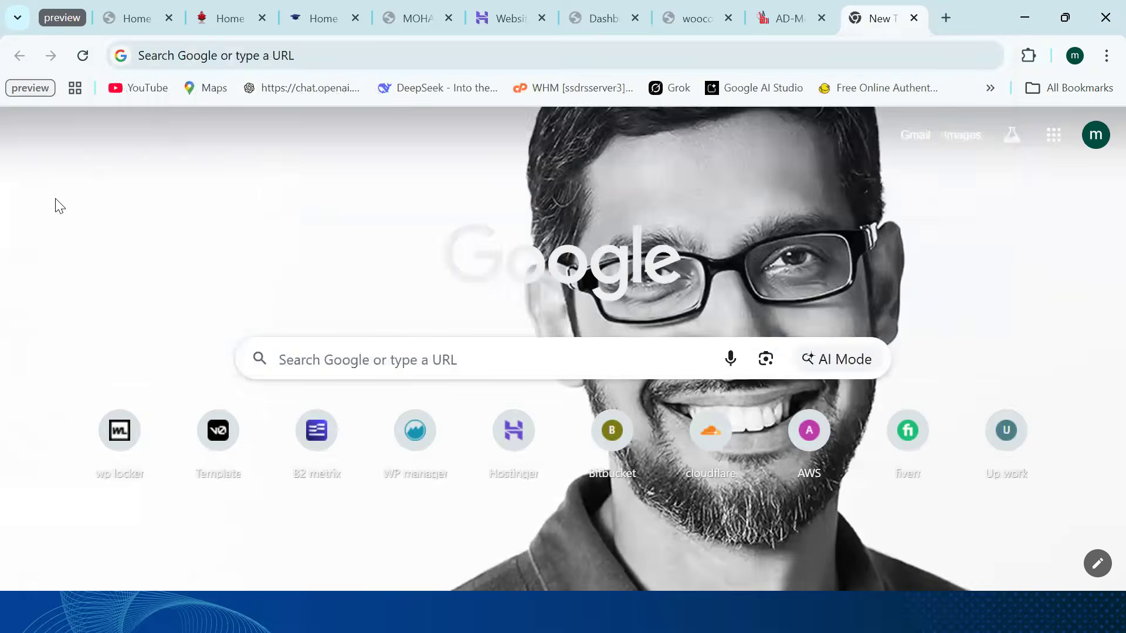
left_click(799, 18)
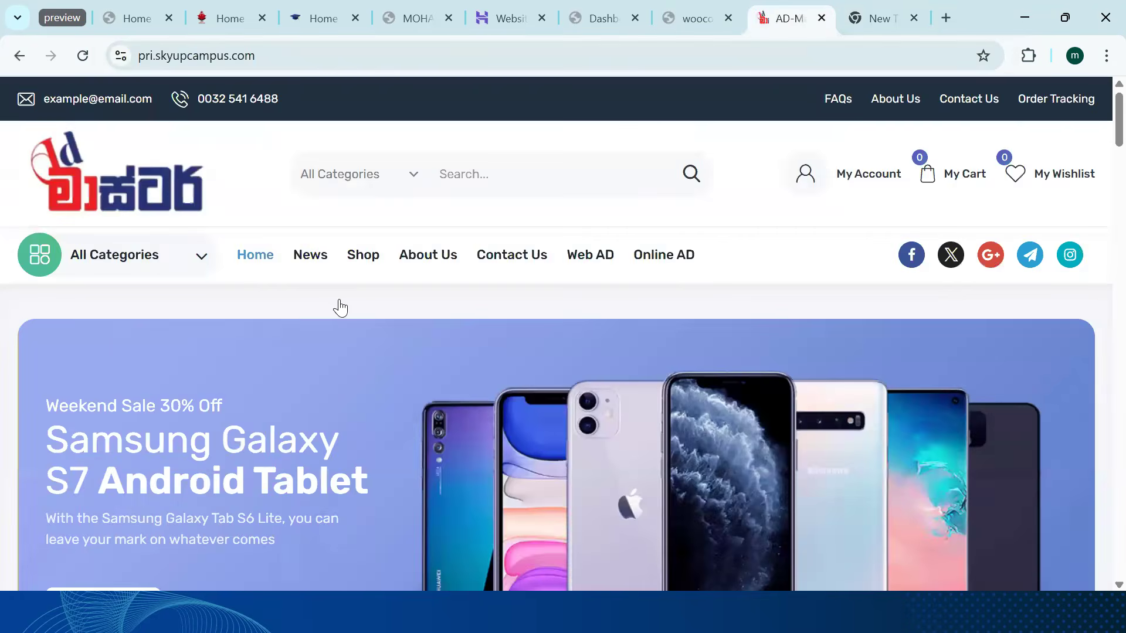
scroll(329, 311, "down", 5)
scroll(329, 311, "down", 3)
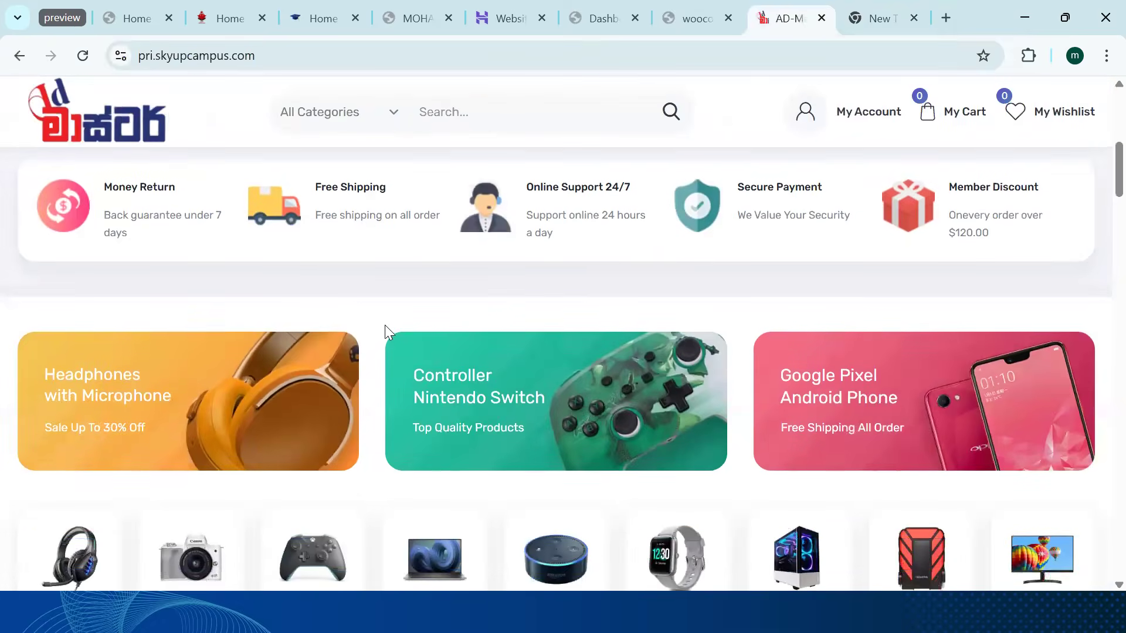
scroll(392, 357, "down", 5)
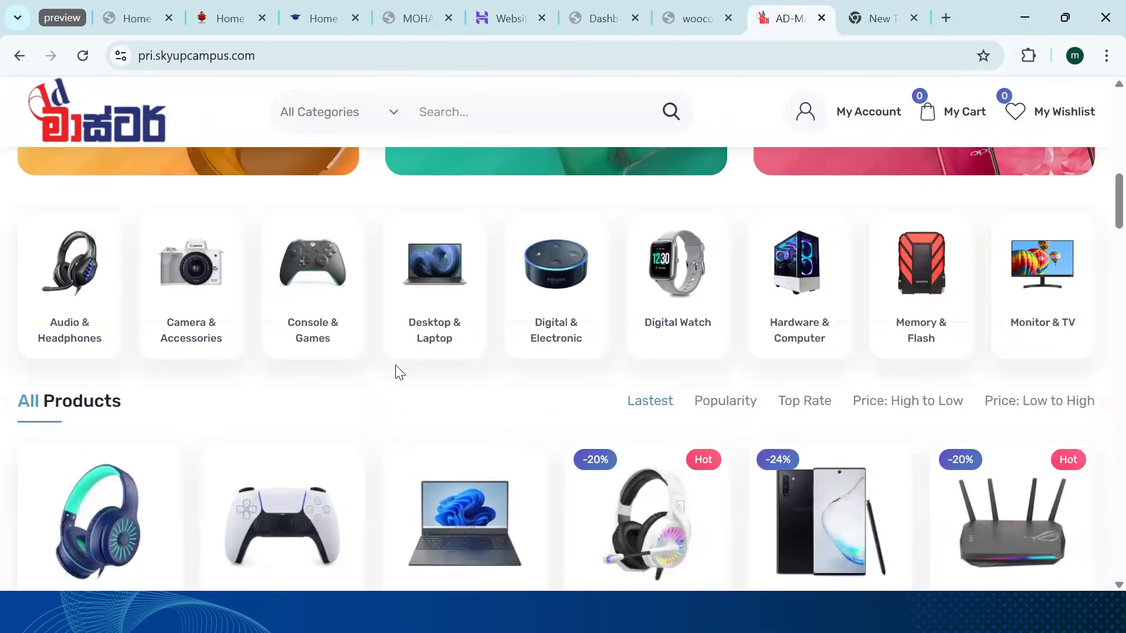
scroll(417, 372, "down", 3)
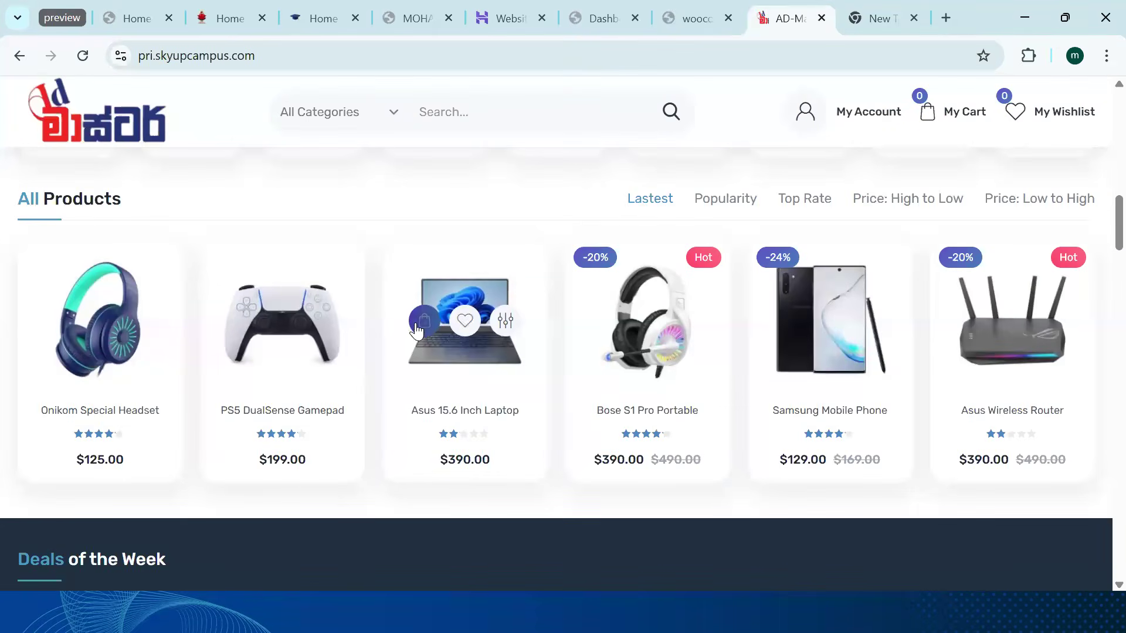
Add the Asus 15.6 Inch Laptop to the cart and proceed to checkout from the cart preview
left_click(417, 321)
mouse_move(955, 117)
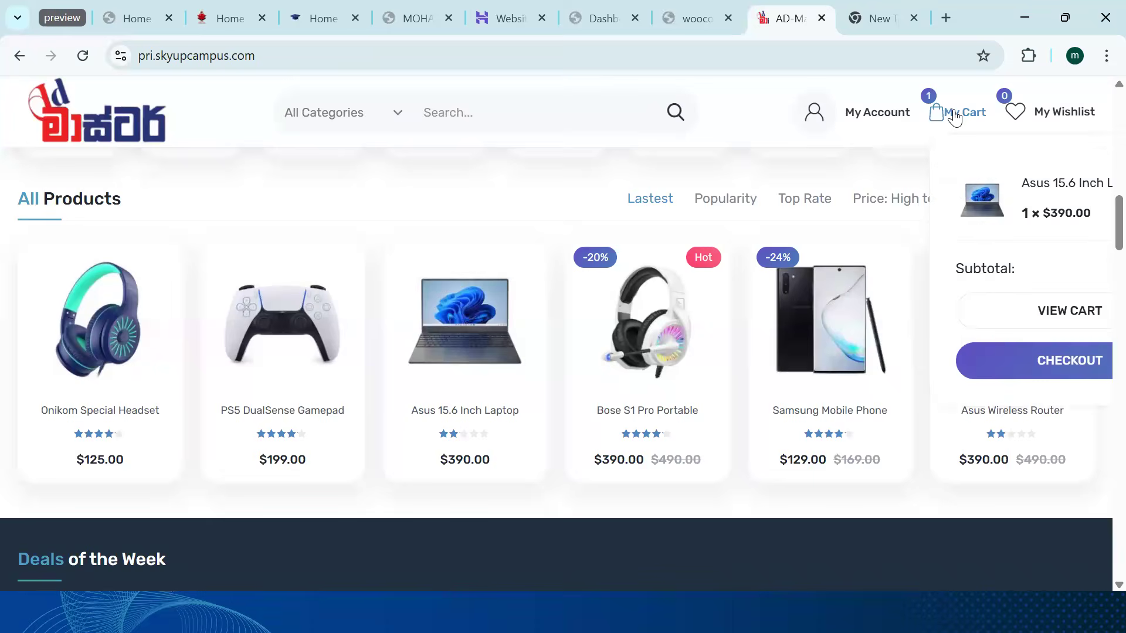
left_click(1041, 365)
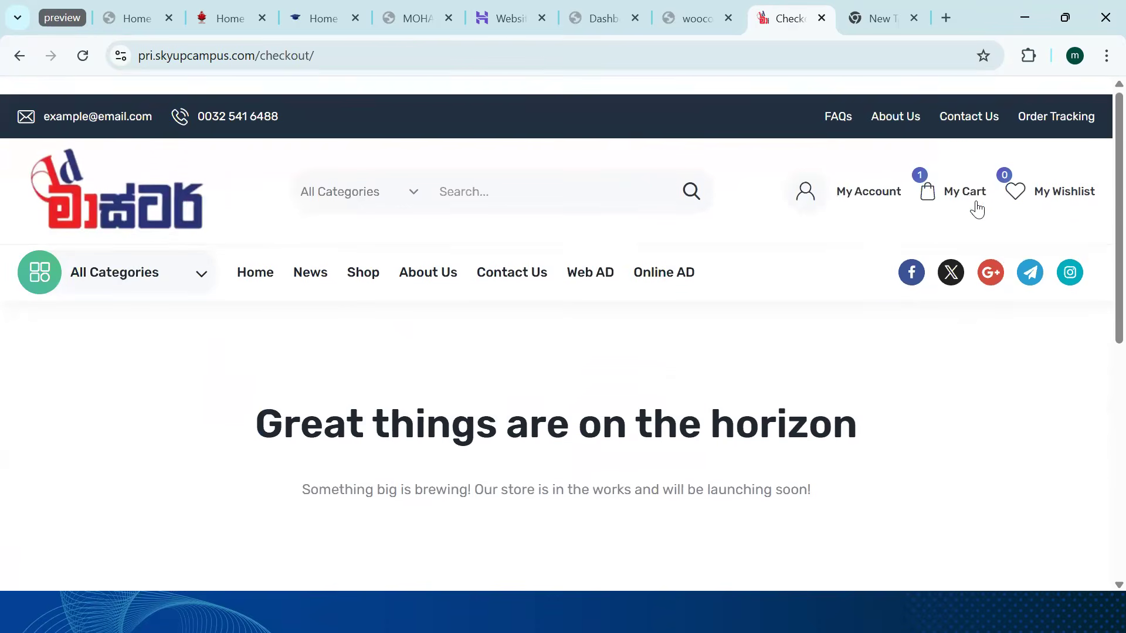
Open the store's full cart page from the cart preview, and continue to its Shop page
mouse_move(929, 194)
left_click(961, 398)
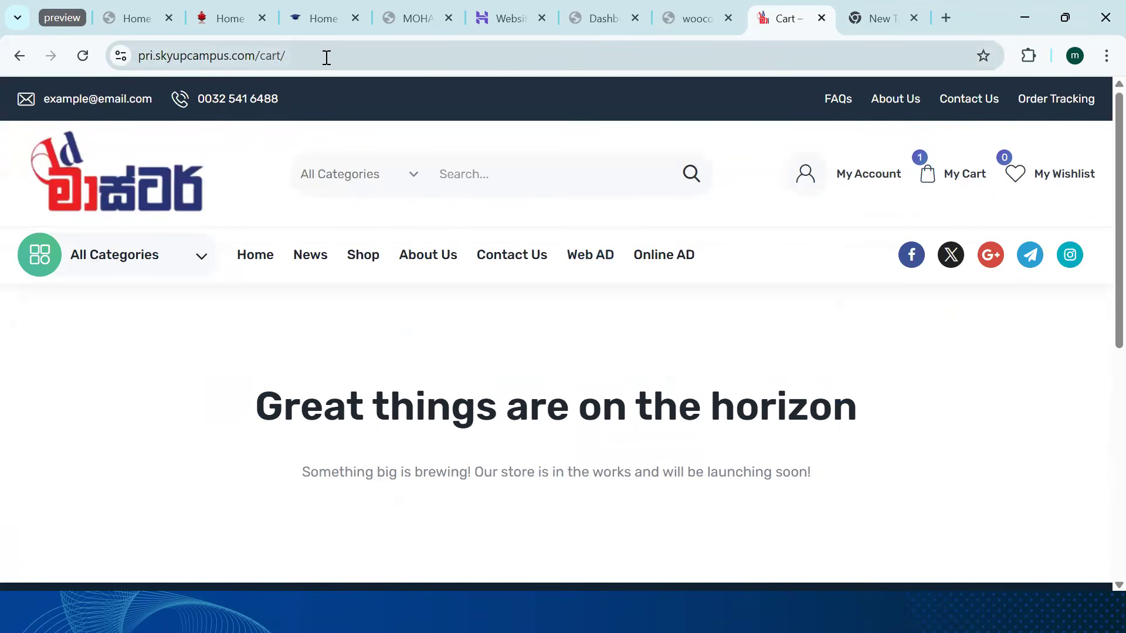
left_click(364, 262)
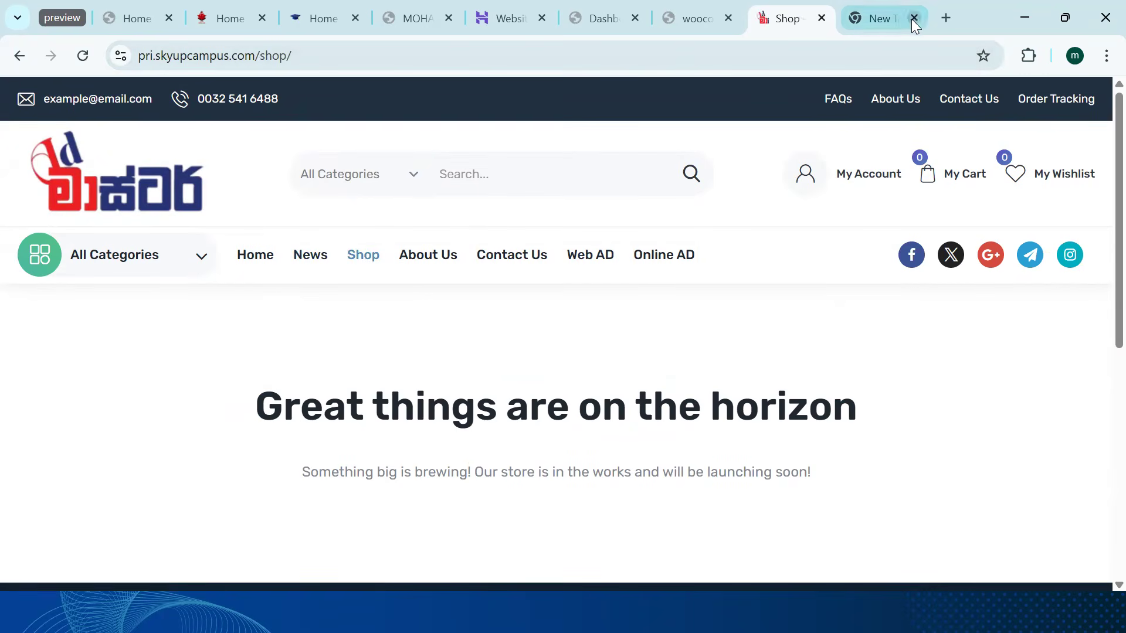
left_click(890, 19)
left_click(790, 10)
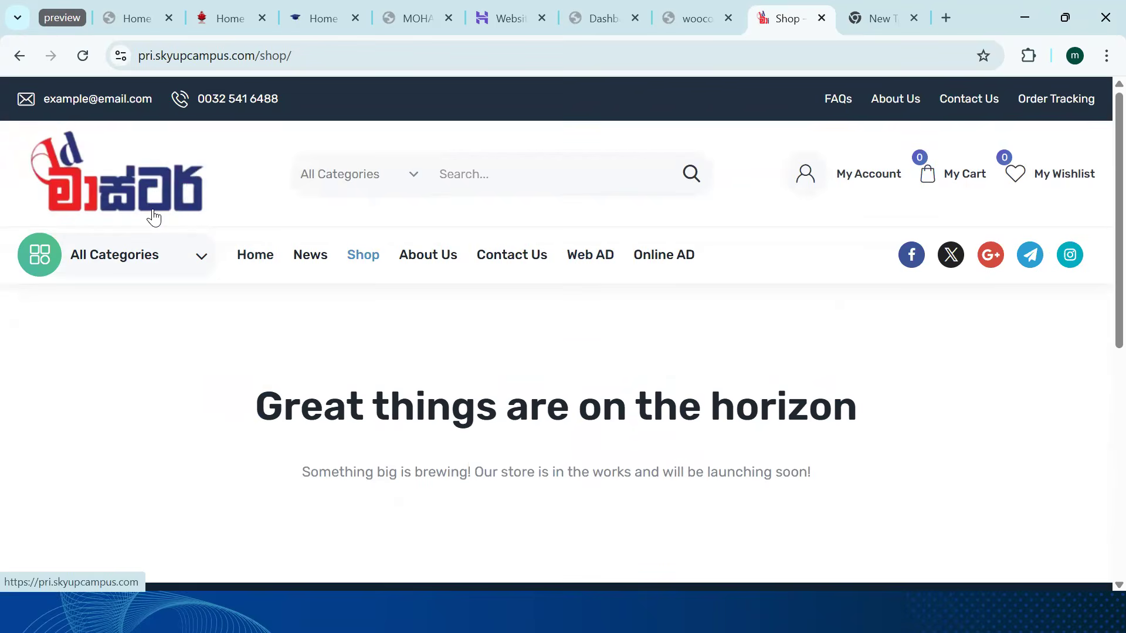
Expand the store's list of all product categories and open the Digital & Electronic category
left_click(179, 253)
scroll(65, 427, "down", 1)
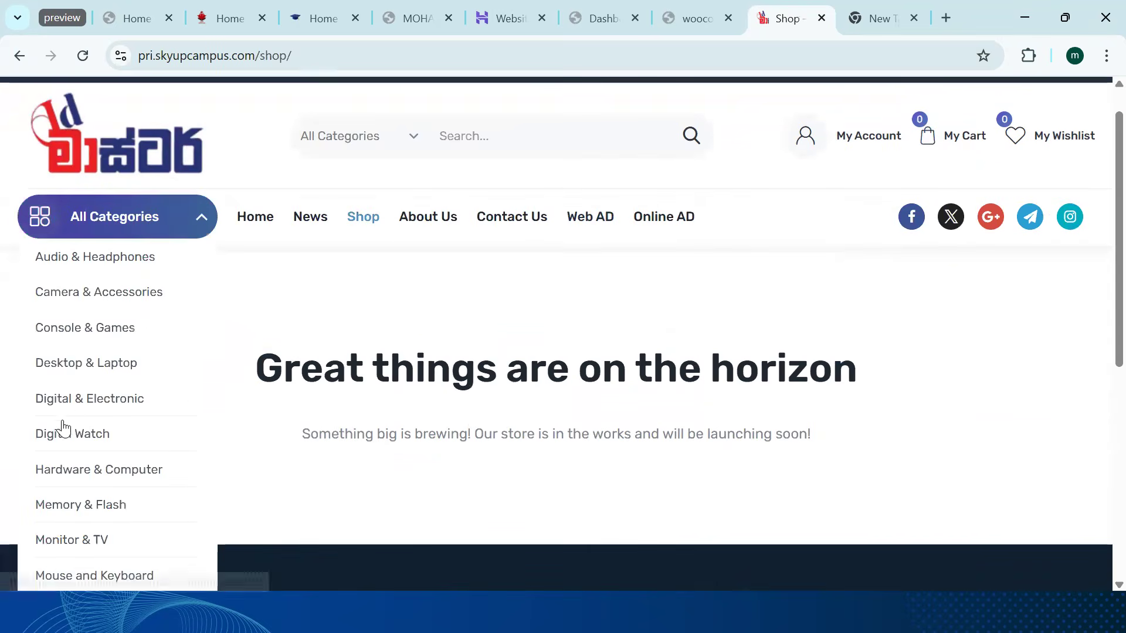
left_click(71, 411)
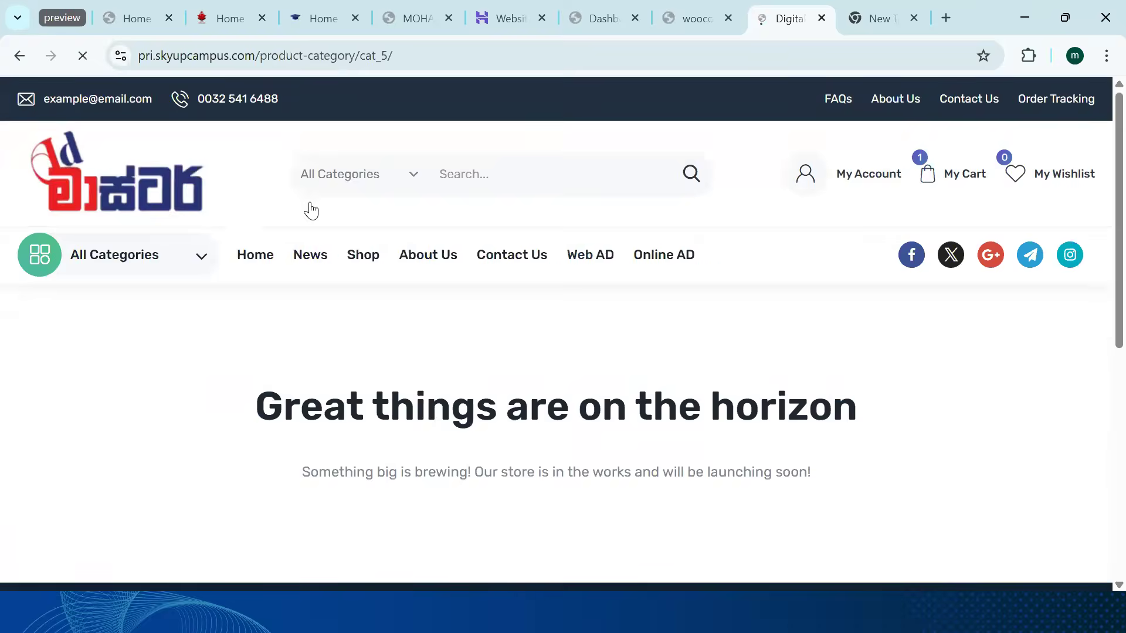
Return to the store's Home page and examine the products in its All Products section
left_click(263, 260)
scroll(401, 307, "down", 3)
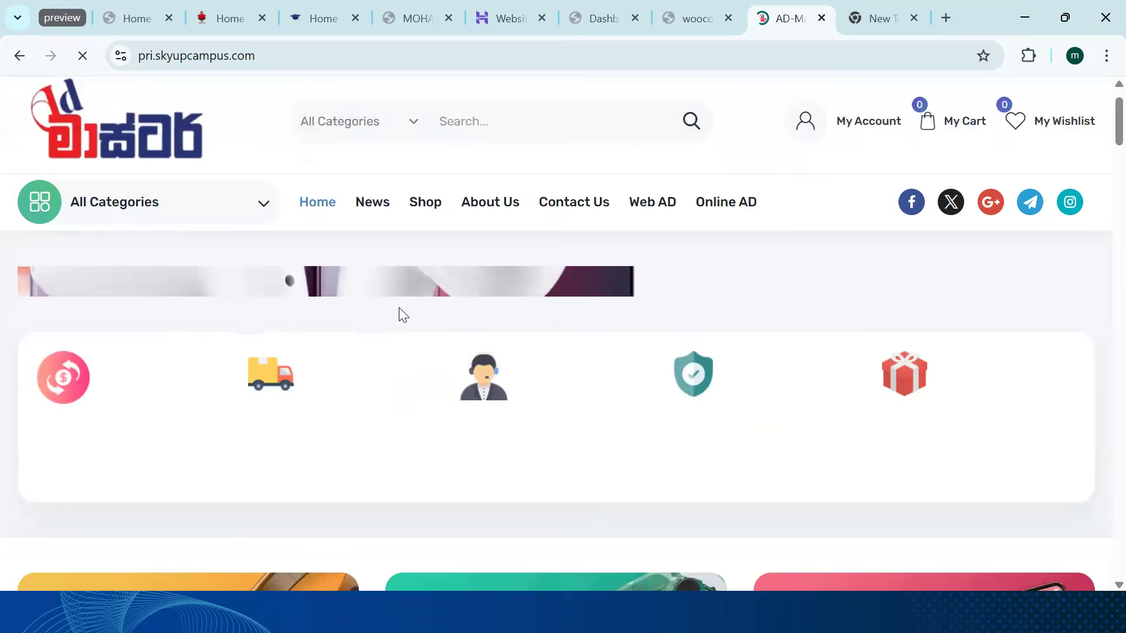
scroll(450, 337, "down", 10)
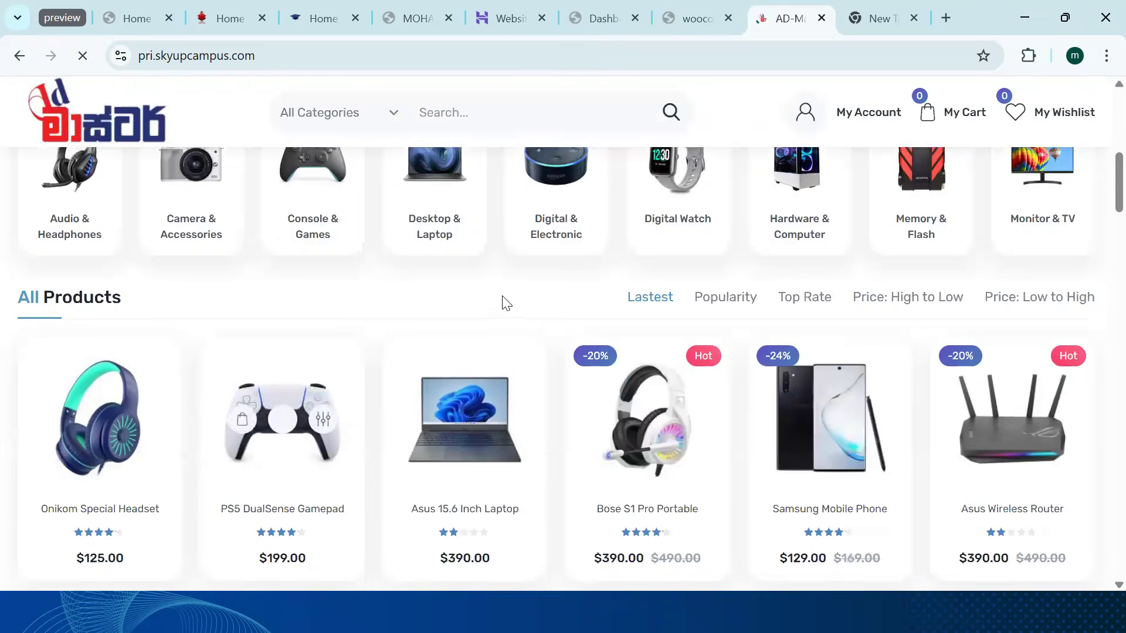
scroll(528, 469, "down", 1)
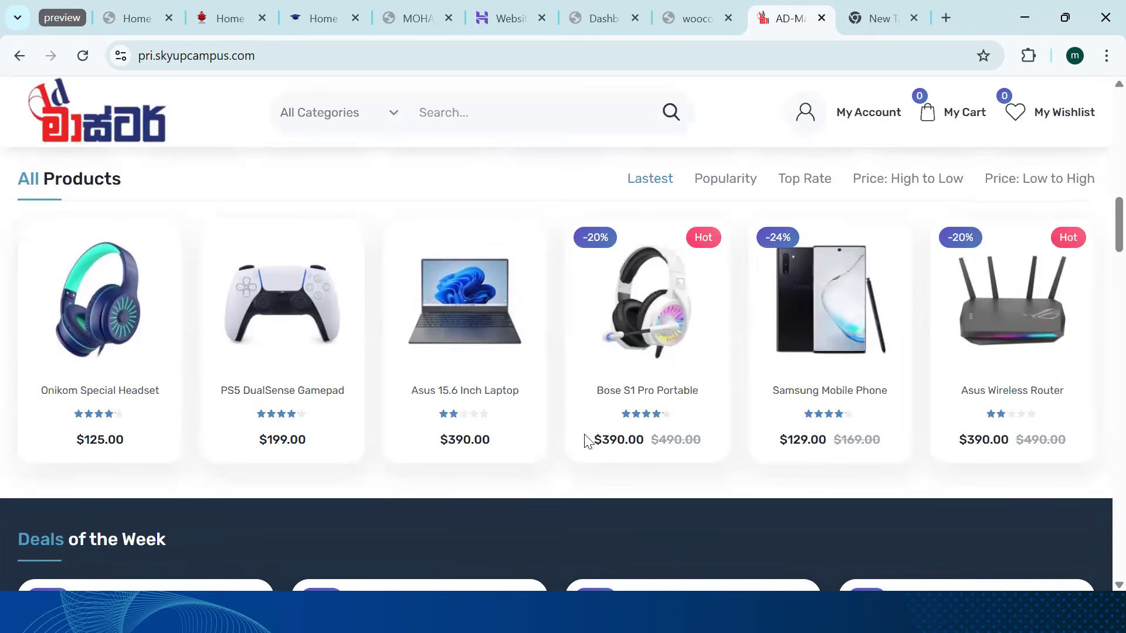
scroll(647, 326, "down", 1)
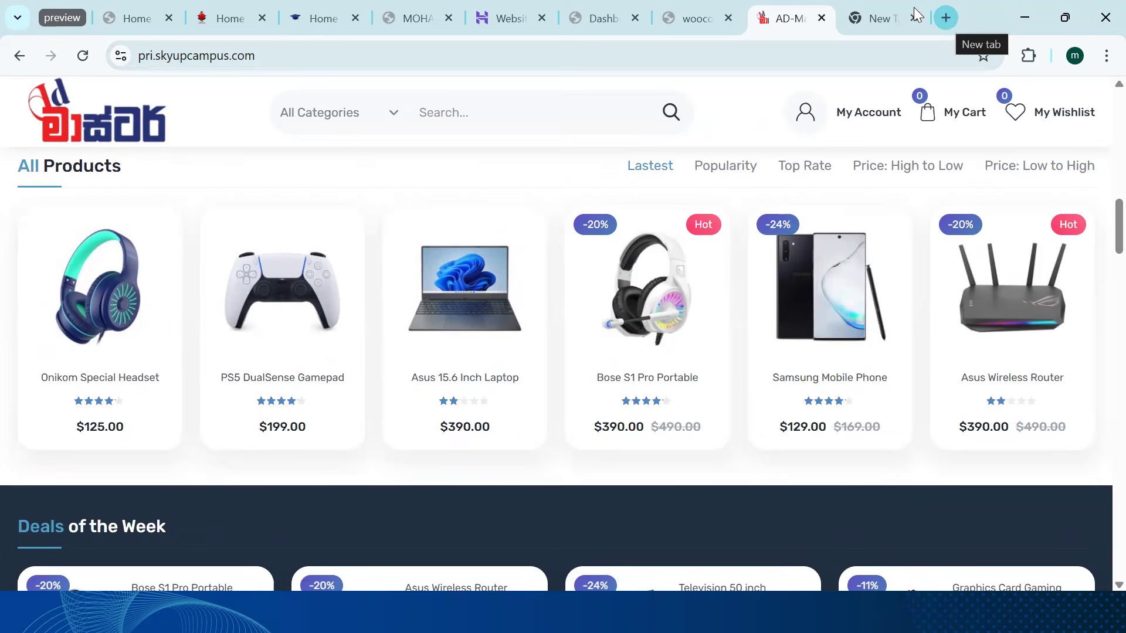
mouse_move(682, 27)
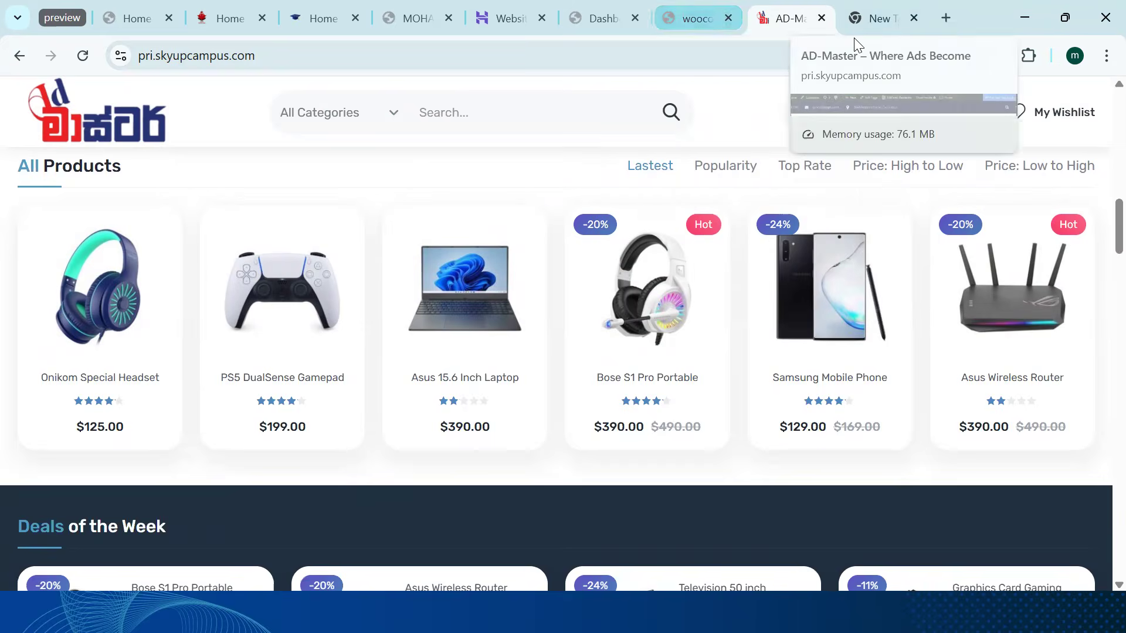
left_click(895, 18)
left_click(773, 19)
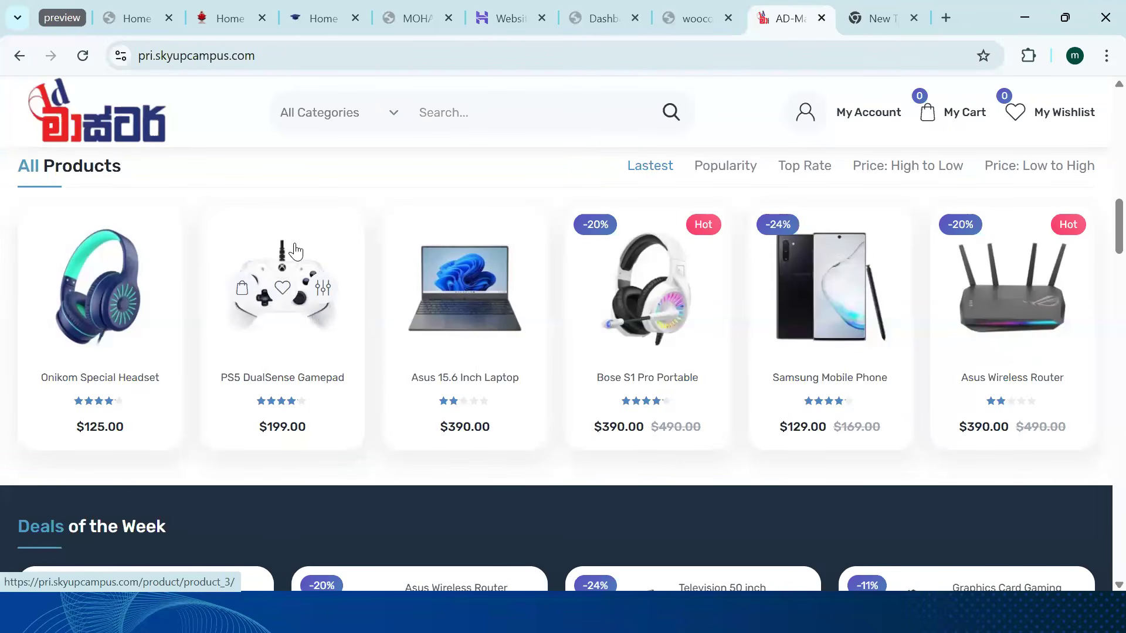
Look through the store's home page from the hero banner down to the Mouse & Keyboard section
scroll(296, 251, "down", 8)
scroll(234, 291, "down", 3)
scroll(235, 291, "up", 12)
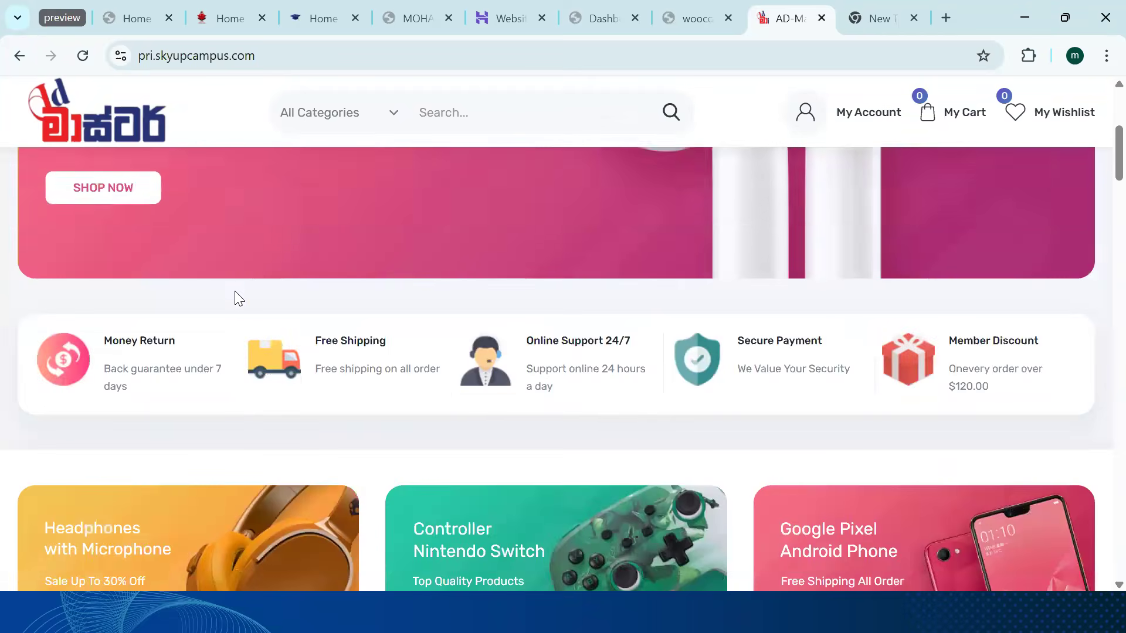
scroll(234, 291, "up", 5)
scroll(234, 292, "down", 12)
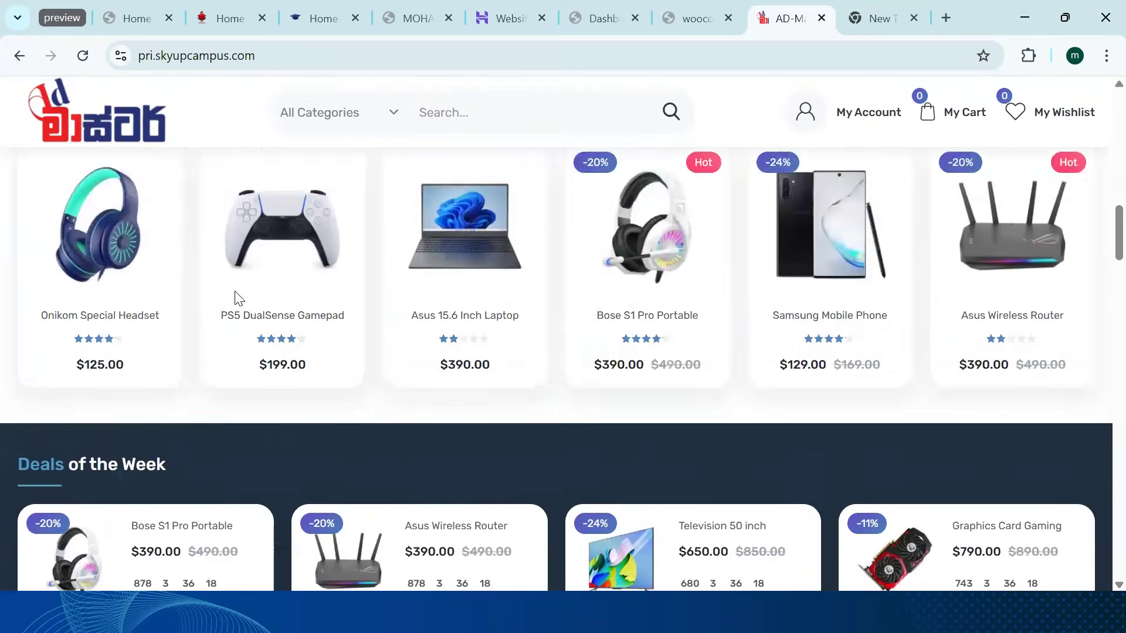
scroll(237, 297, "down", 12)
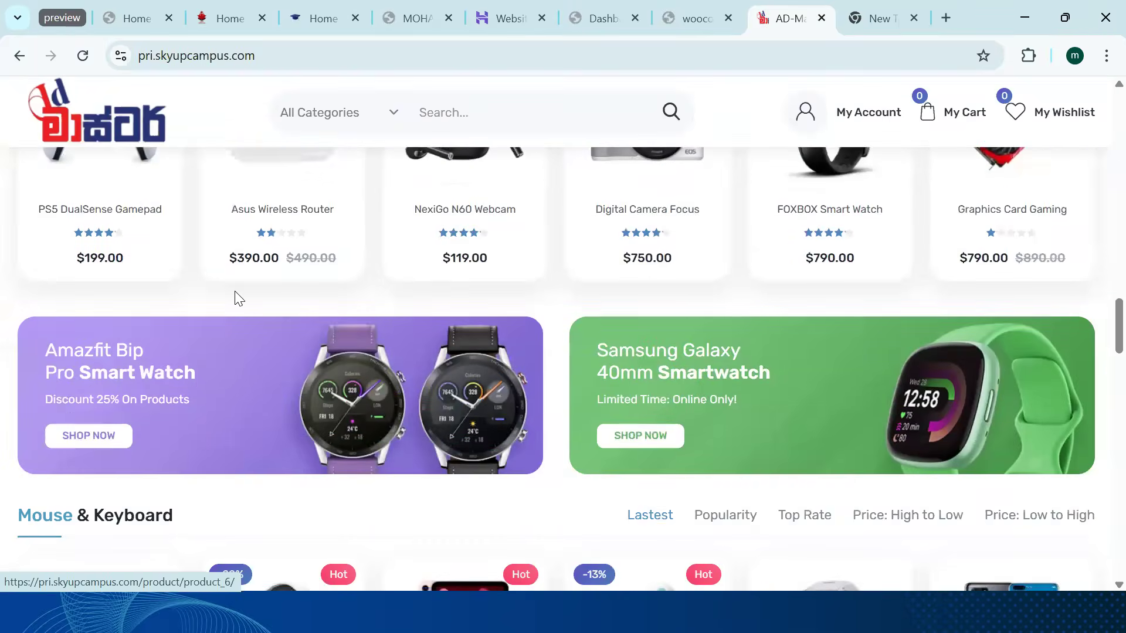
Look through the rest of the store's home page from Mouse & Keyboard down to the footer, and return to its beginning
scroll(238, 299, "down", 2)
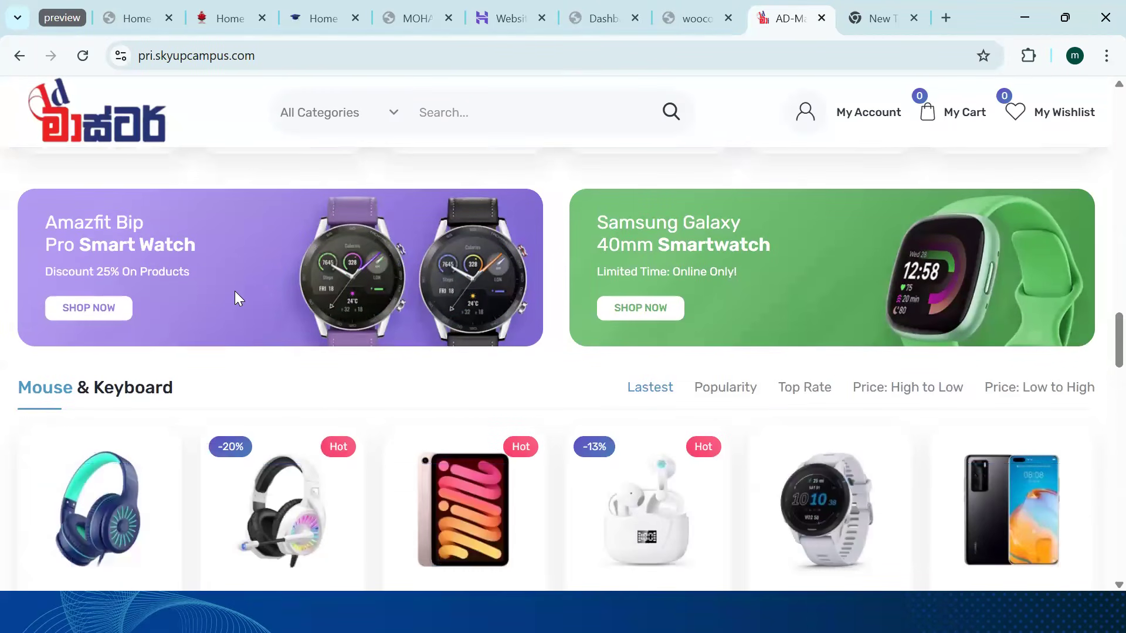
scroll(253, 311, "down", 2)
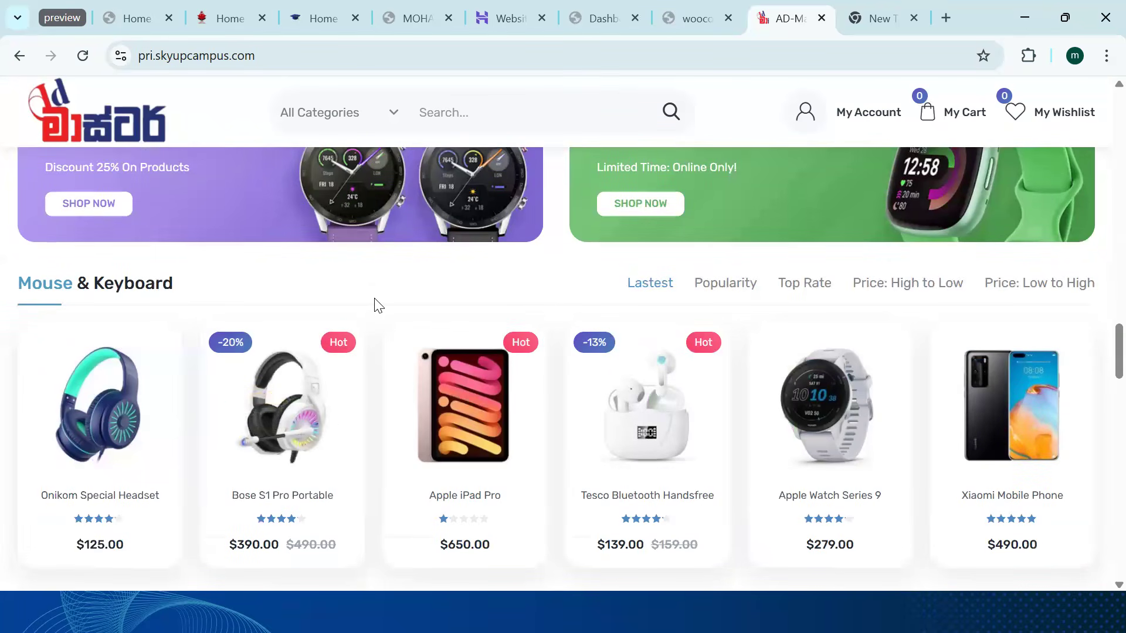
scroll(395, 287, "down", 6)
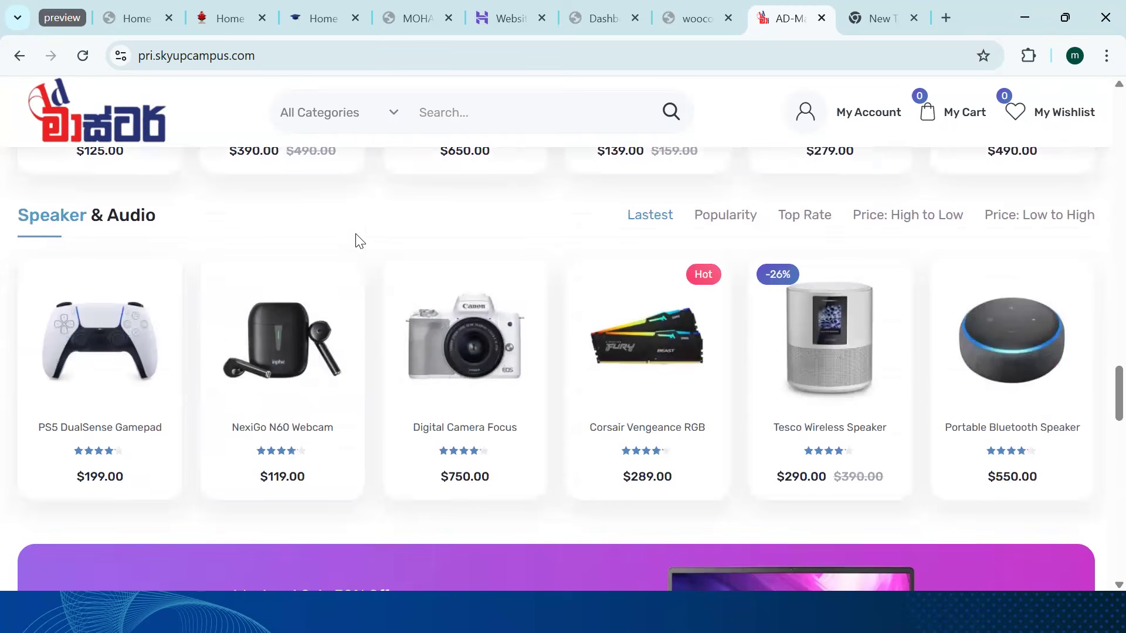
scroll(359, 241, "down", 4)
scroll(274, 341, "down", 10)
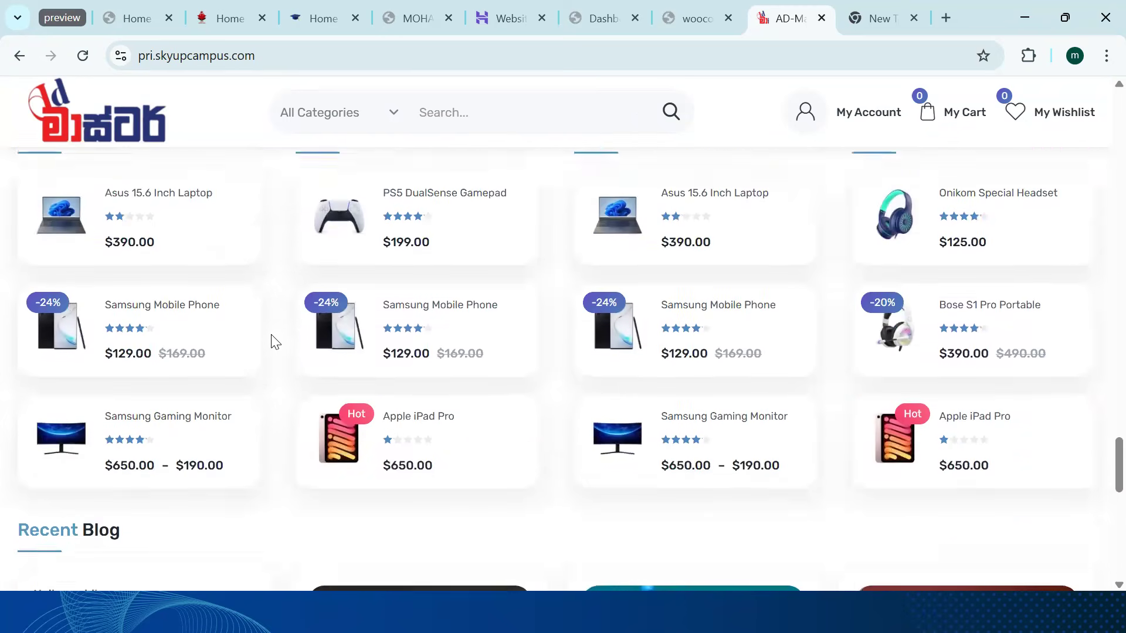
scroll(274, 342, "down", 10)
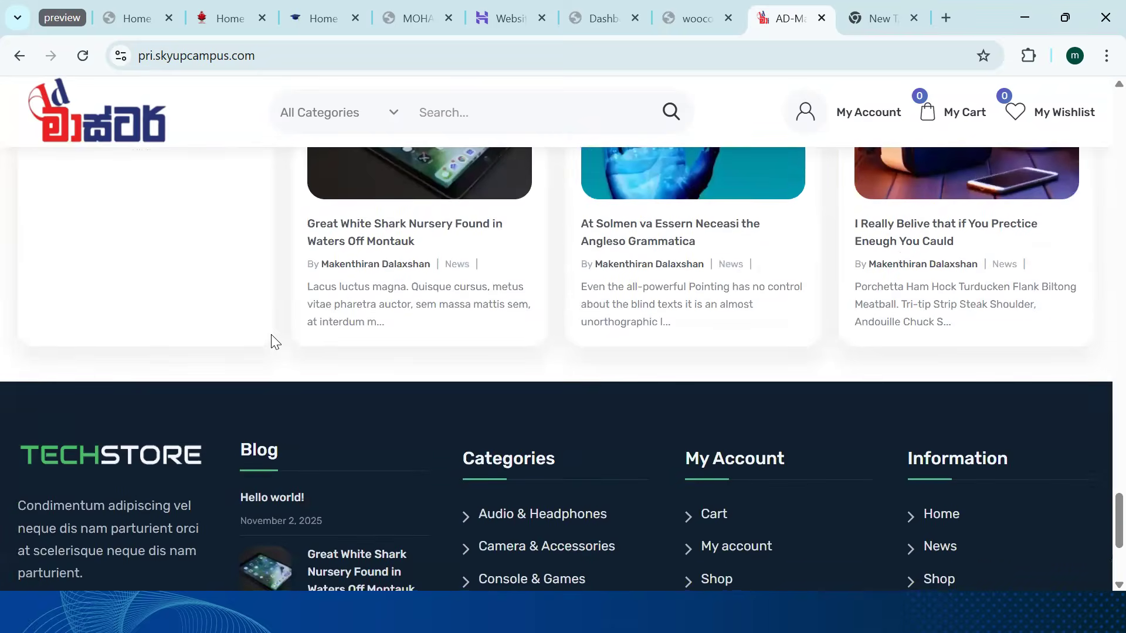
scroll(271, 342, "up", 20)
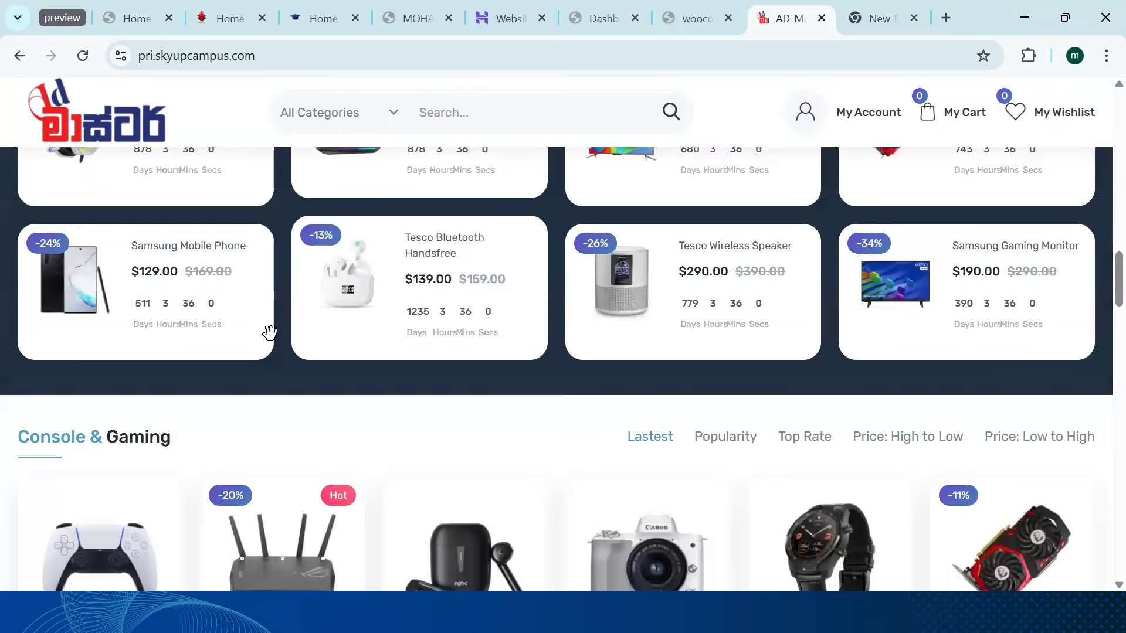
scroll(273, 342, "up", 10)
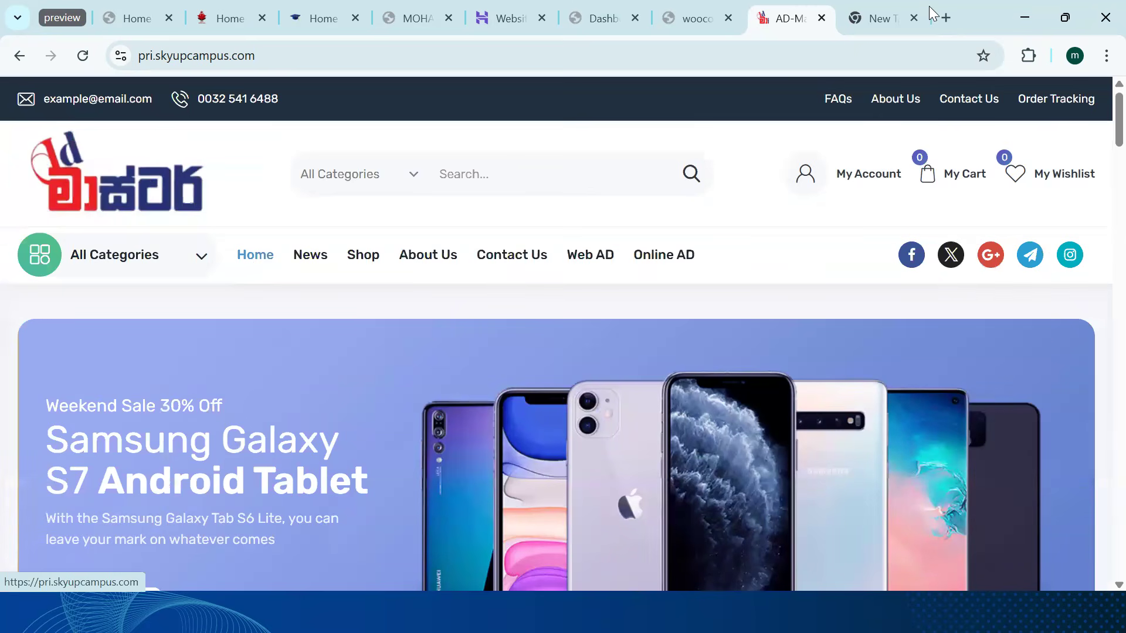
Close the empty new browser tab and view the store home page's service highlights and promotional banners
left_click(915, 19)
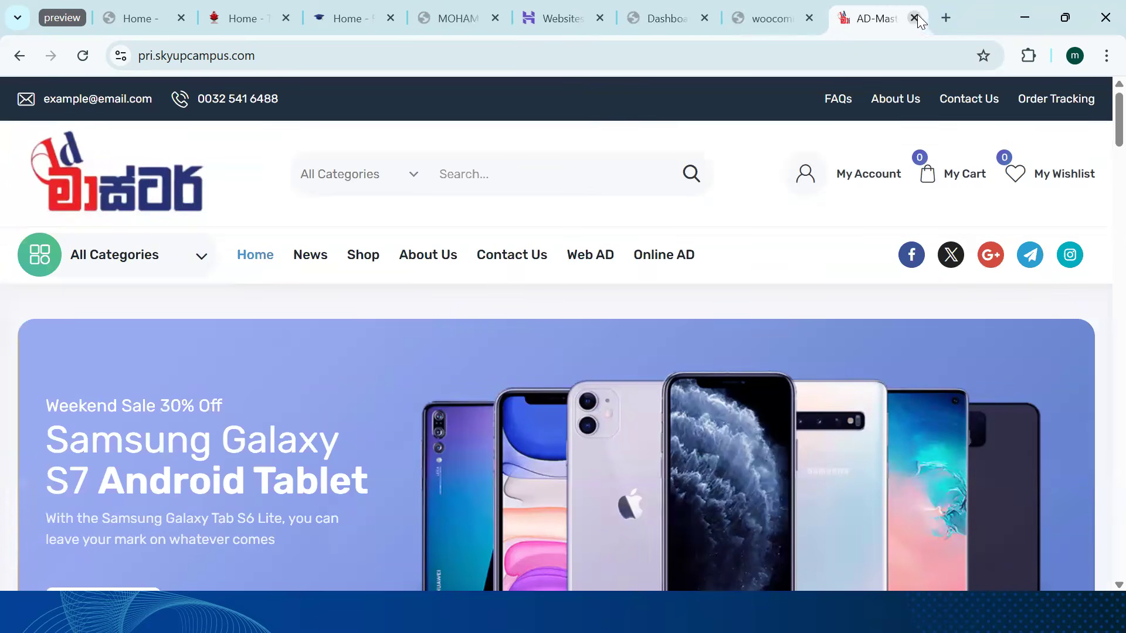
scroll(564, 278, "down", 1)
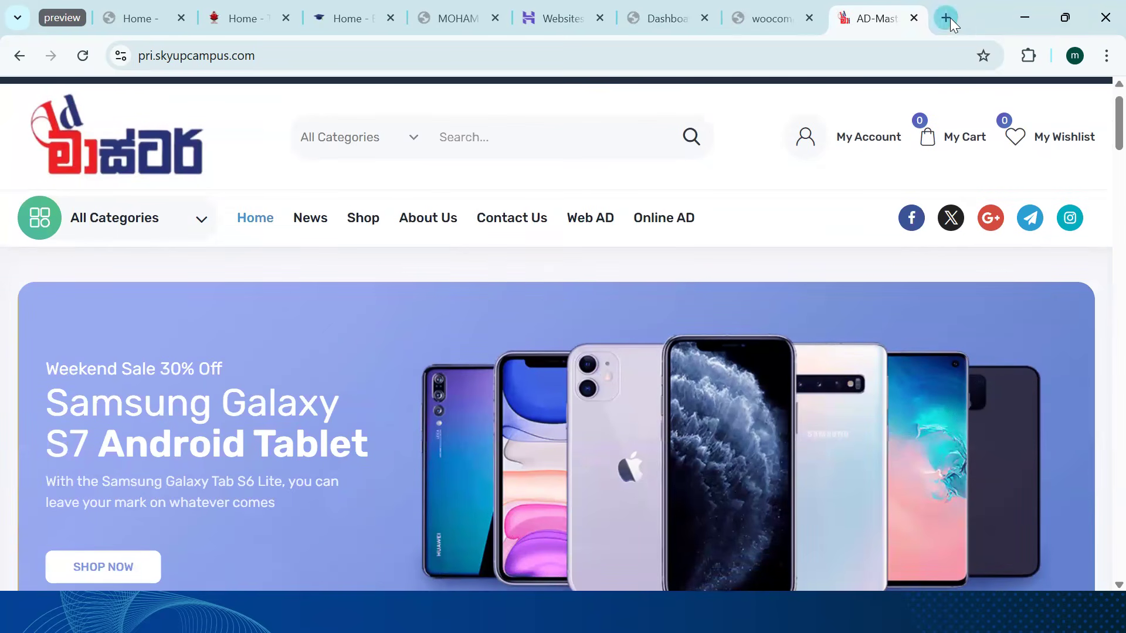
scroll(478, 310, "down", 8)
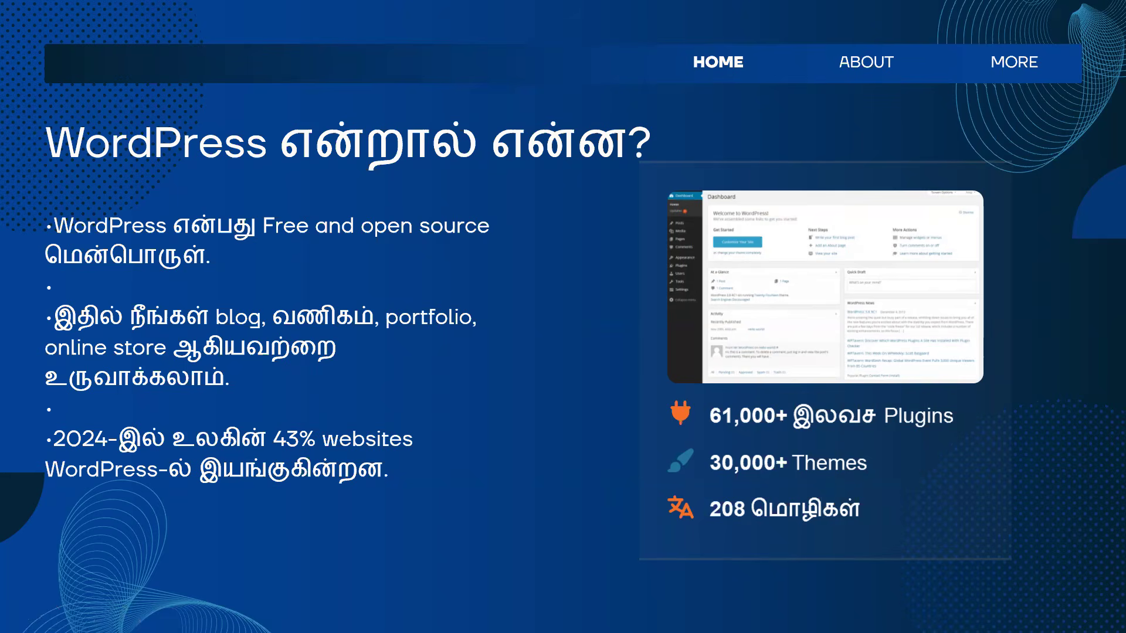
Switch from the PowerPoint slide show to Chrome and bring up the woocommerce.skyupcampus.com WordPress dashboard
key("alt+Tab")
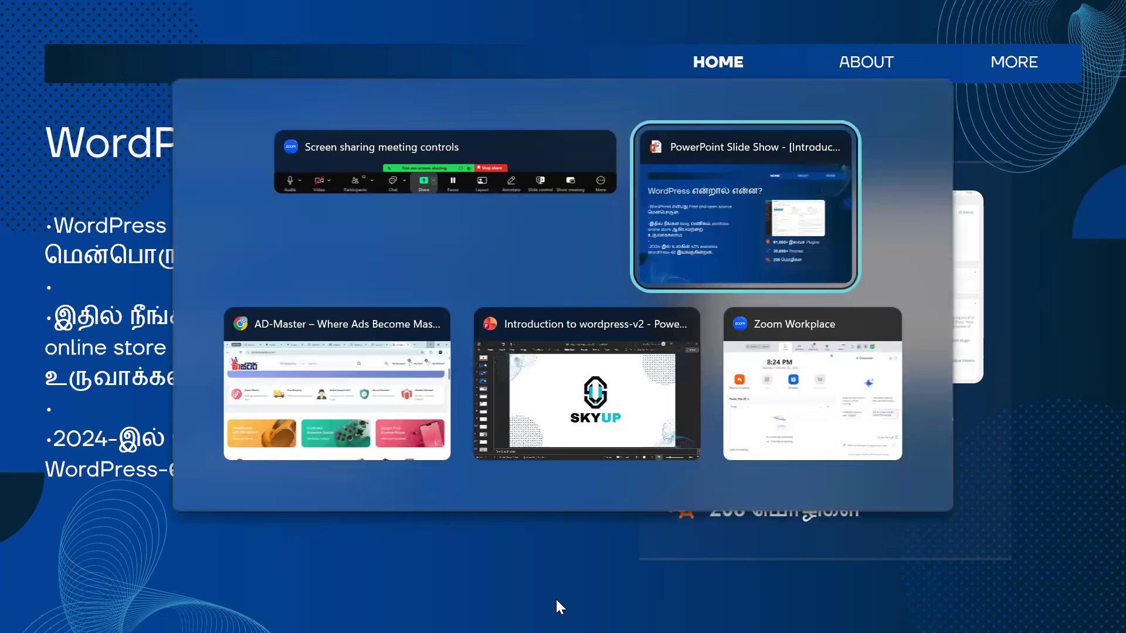
key("alt+shift+Tab")
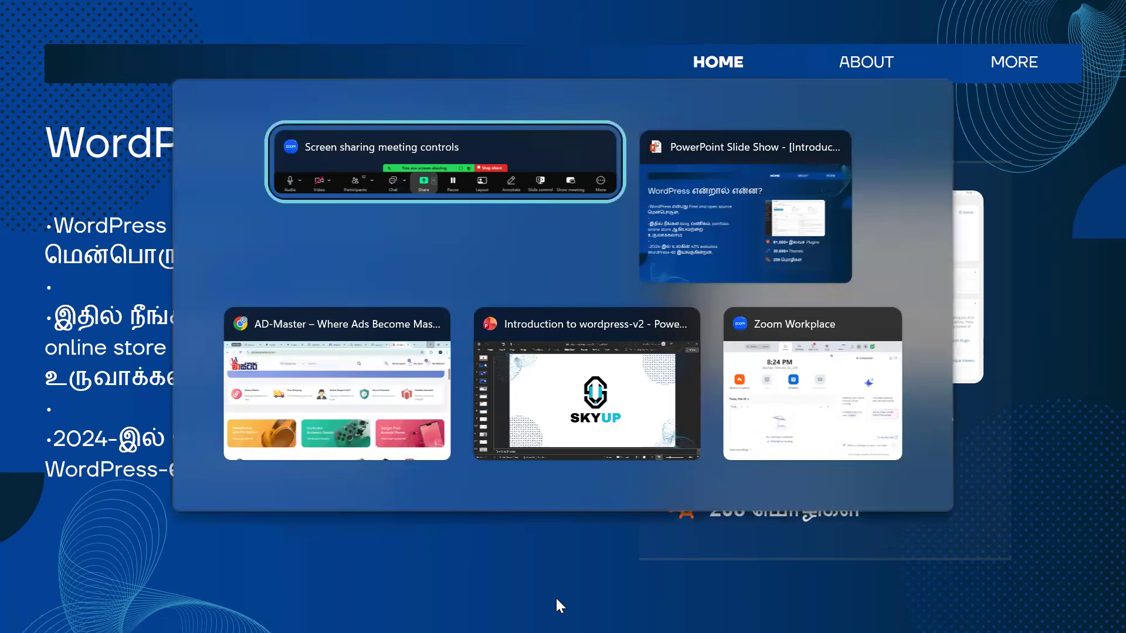
key("alt+Tab")
key("alt+Tab")
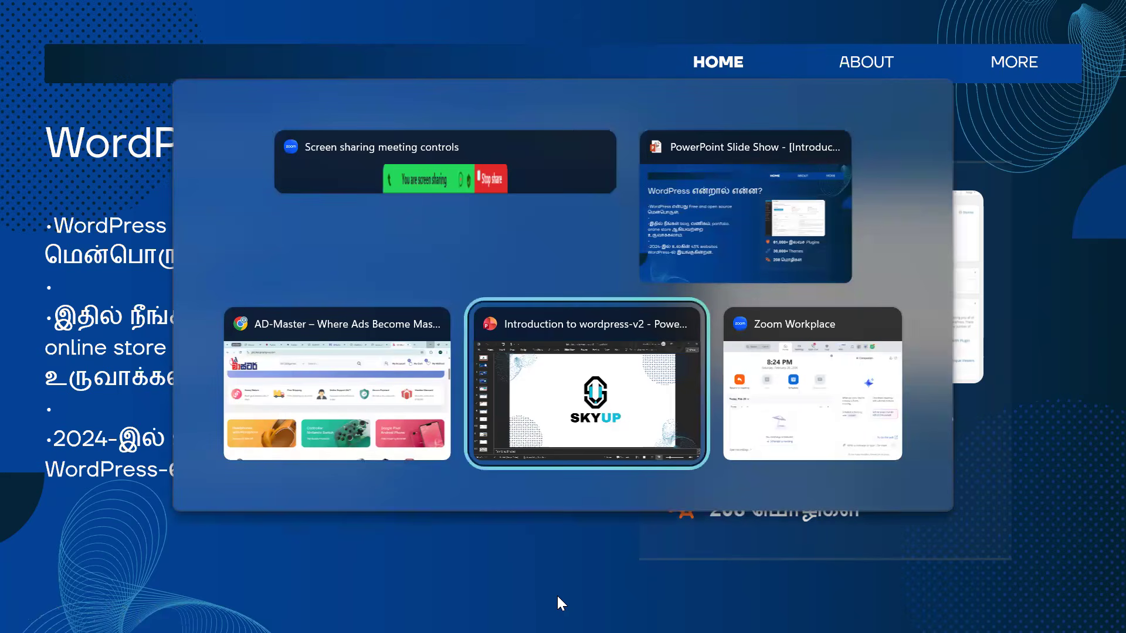
key("alt+shift+Tab")
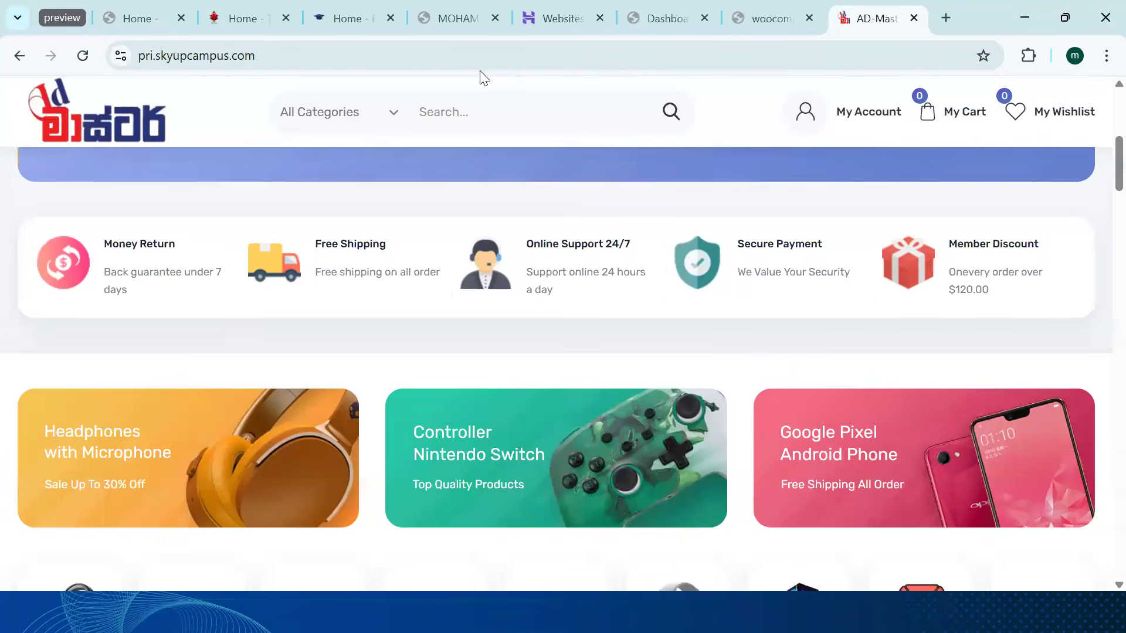
left_click(778, 17)
left_click(659, 17)
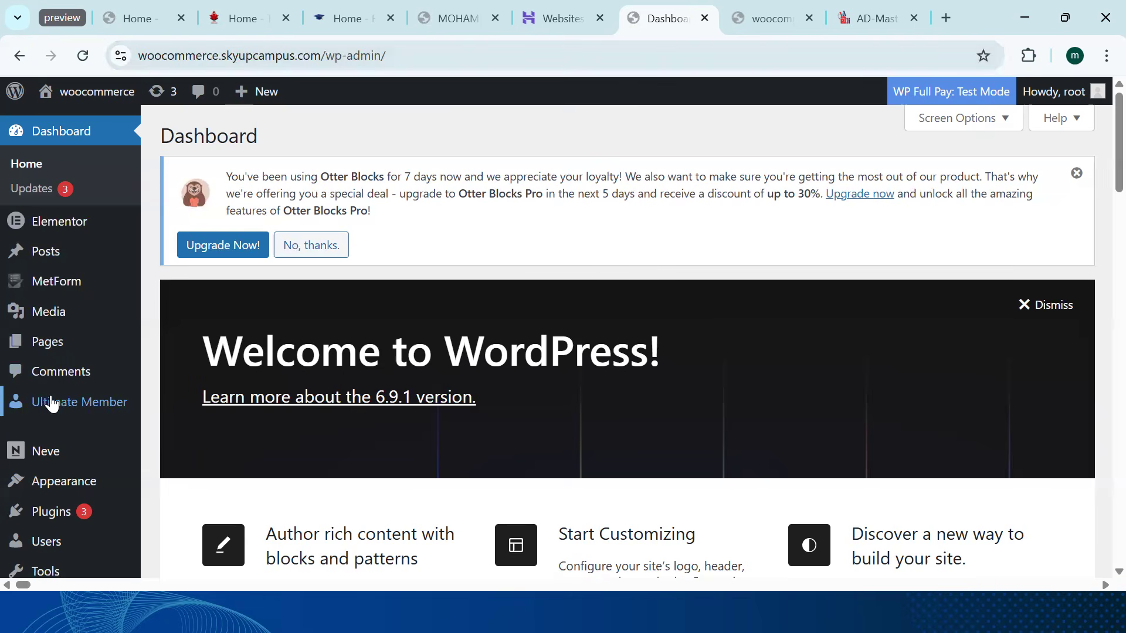
Open the WordPress site's Plugins page and look through its list of installed plugins
scroll(52, 385, "down", 3)
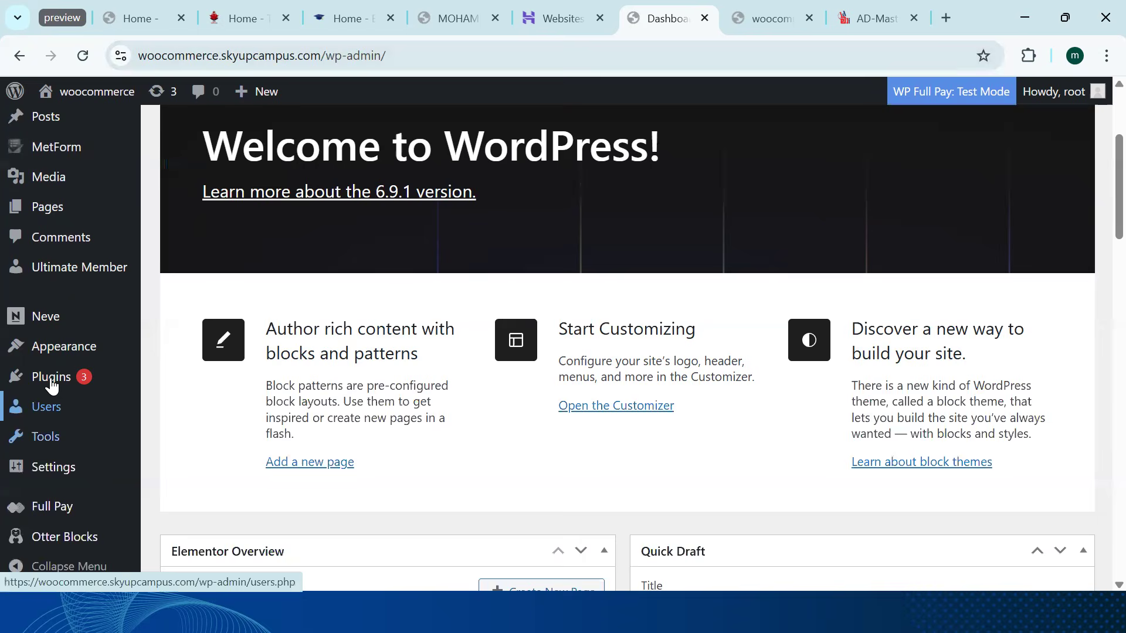
scroll(51, 384, "up", 5)
mouse_move(67, 382)
left_click(299, 392)
scroll(299, 392, "down", 4)
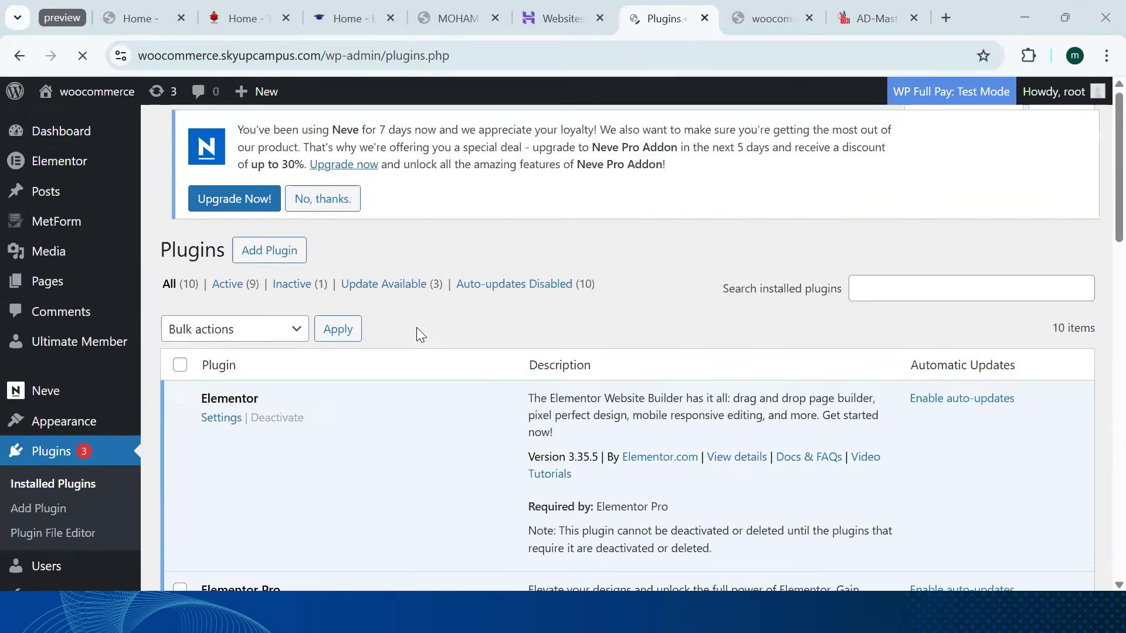
scroll(417, 327, "down", 3)
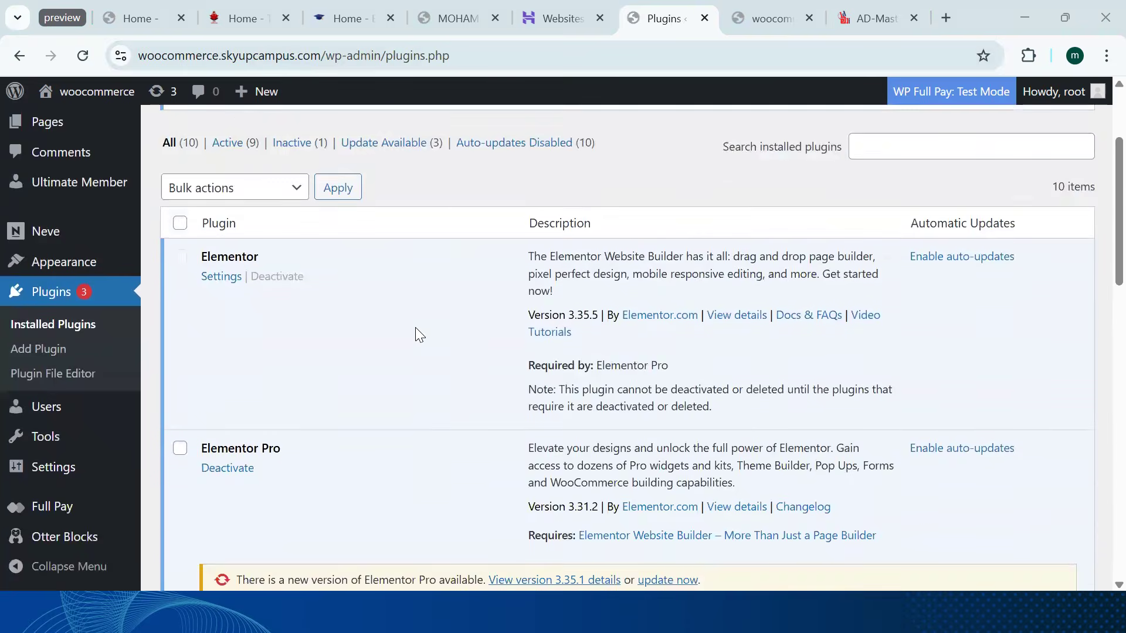
scroll(410, 325, "up", 3)
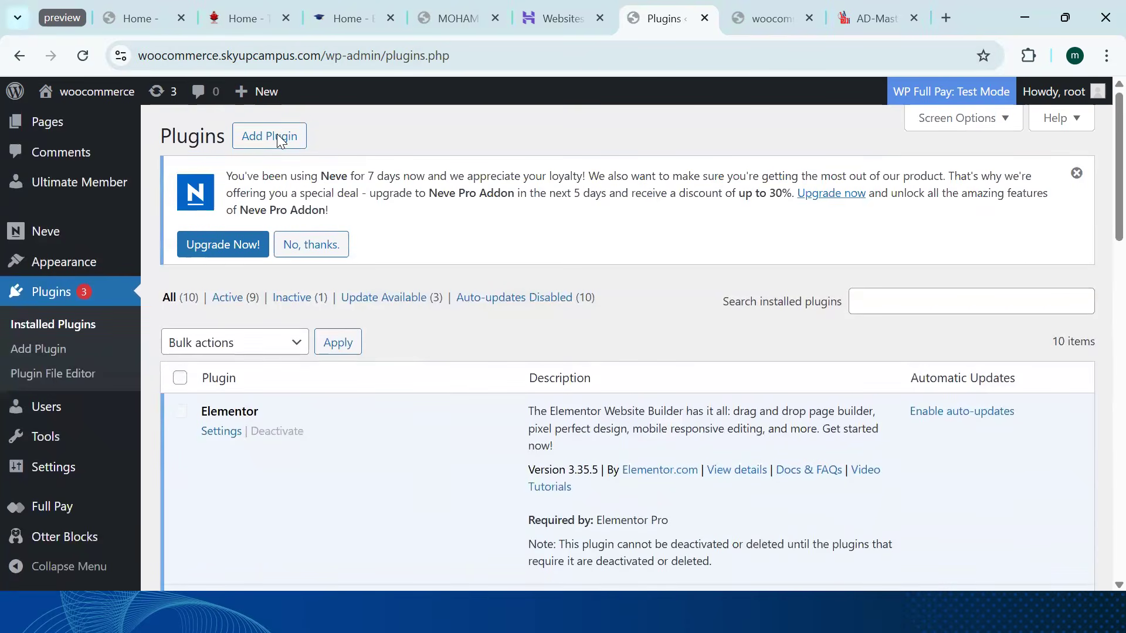
Open the page for adding plugins and look through the featured plugins and the popular tags
left_click(268, 137)
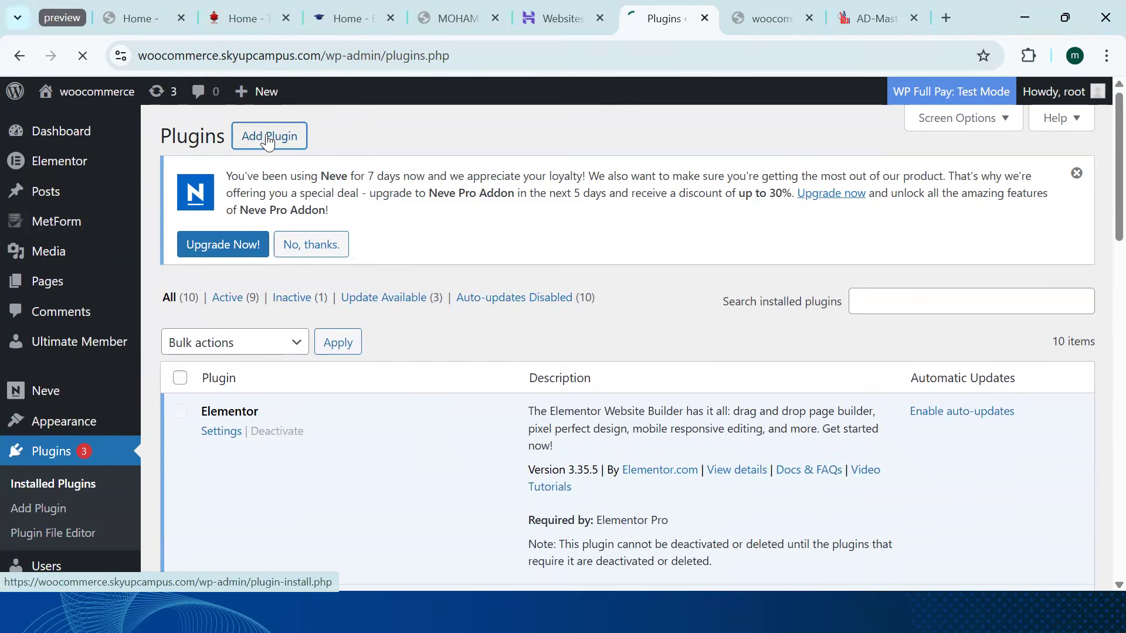
scroll(432, 334, "down", 4)
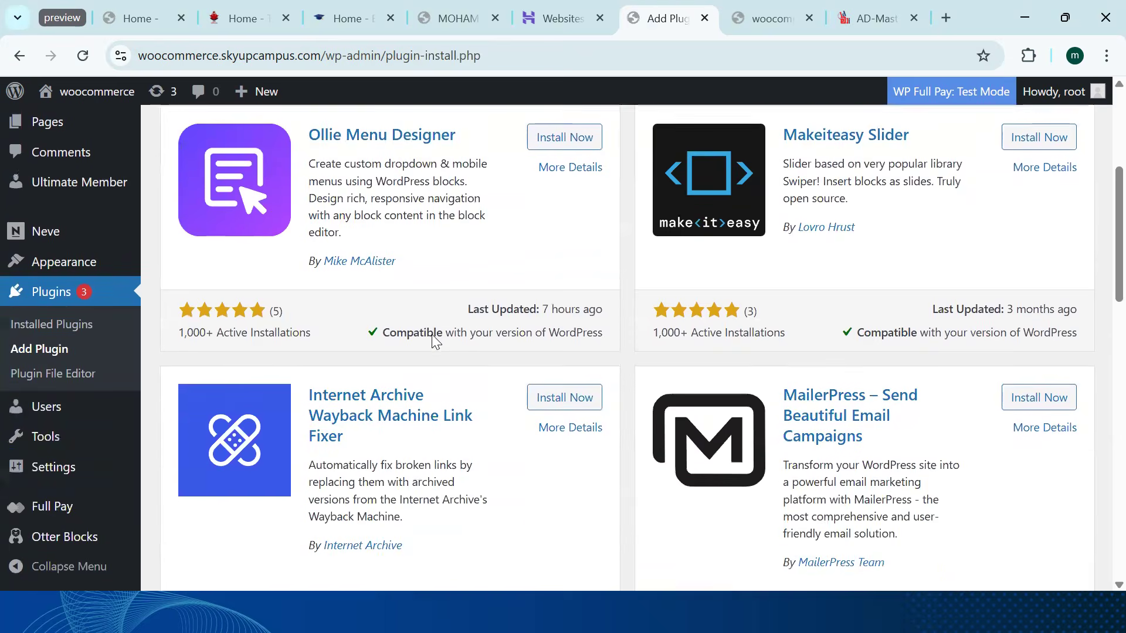
scroll(431, 334, "down", 15)
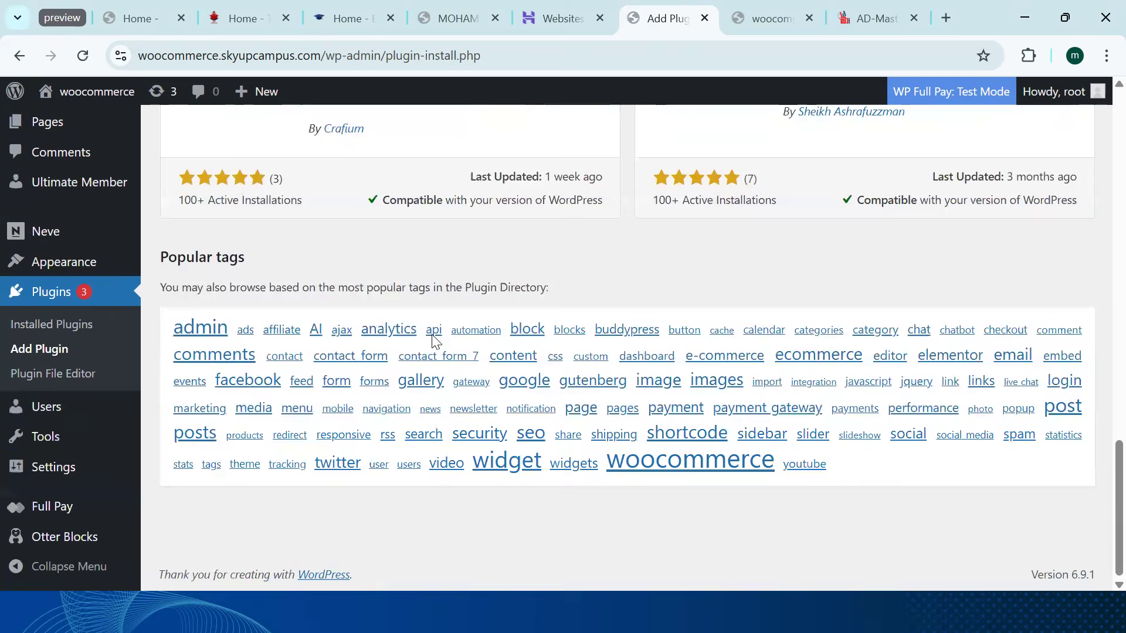
scroll(434, 340, "up", 7)
scroll(810, 268, "down", 3)
scroll(795, 265, "up", 6)
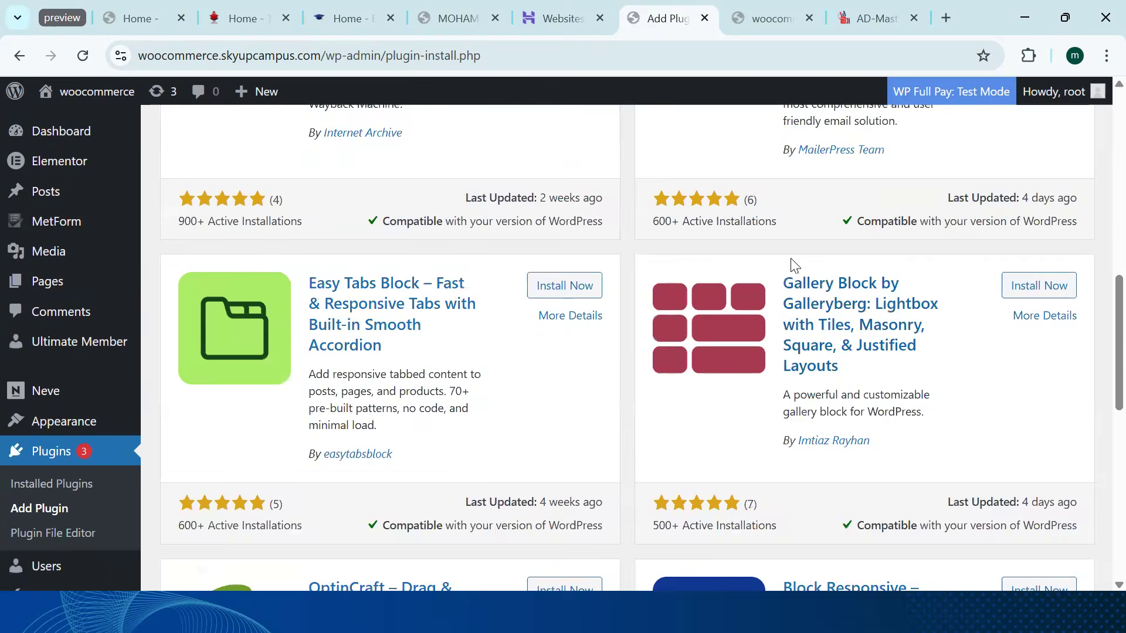
scroll(795, 265, "up", 8)
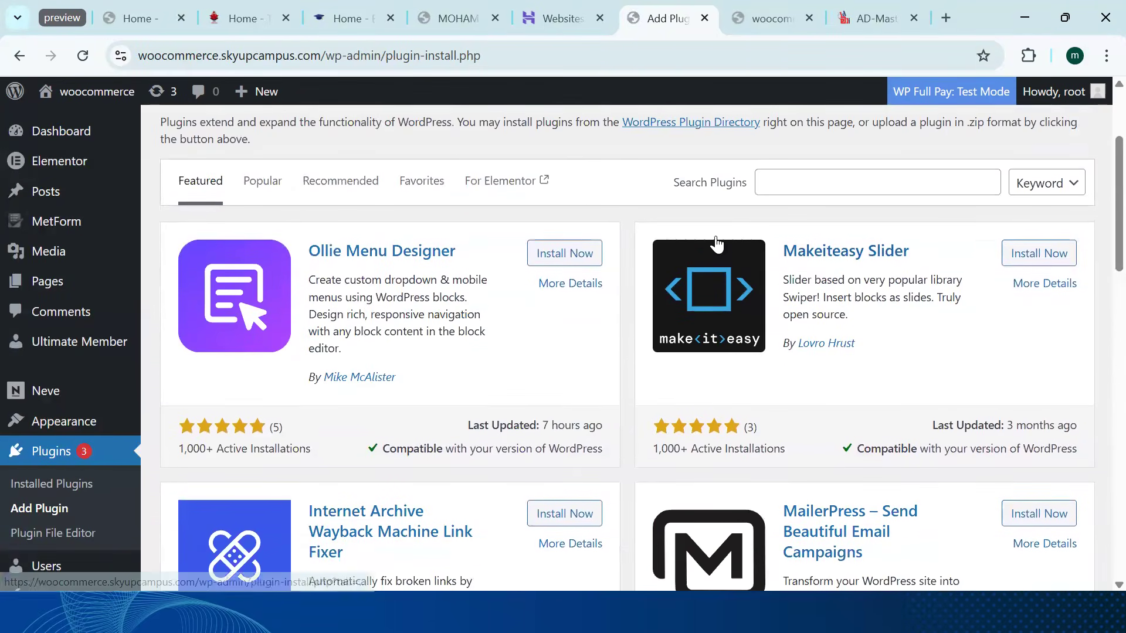
scroll(715, 242, "up", 1)
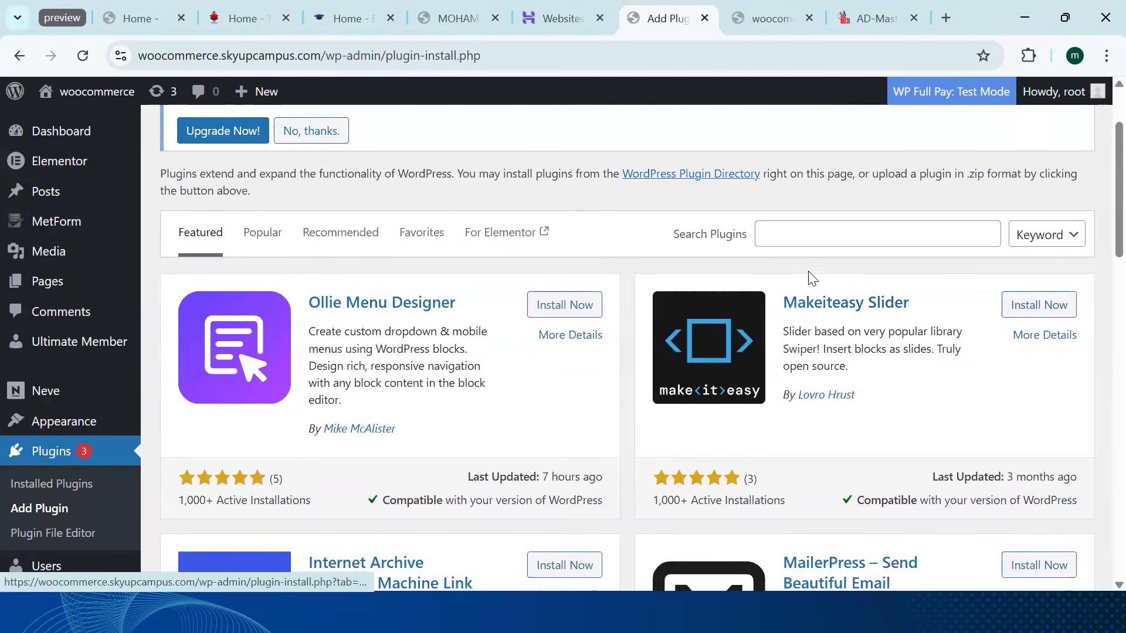
Search the plugin directory for "woocommerce"
left_click(795, 234)
type("w")
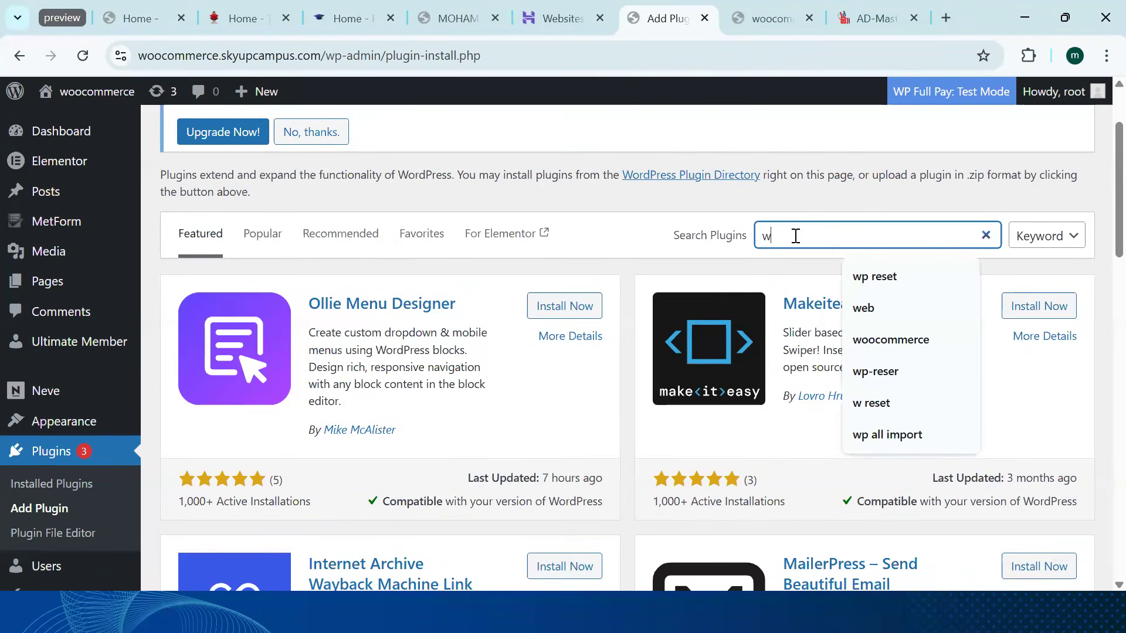
type("oo")
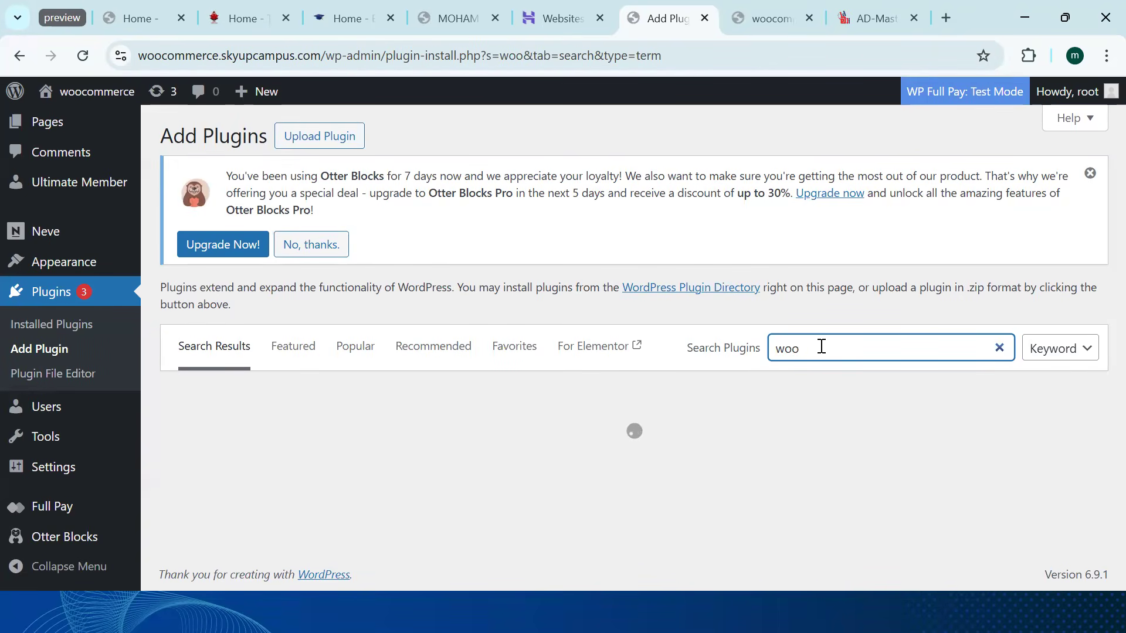
type("commer")
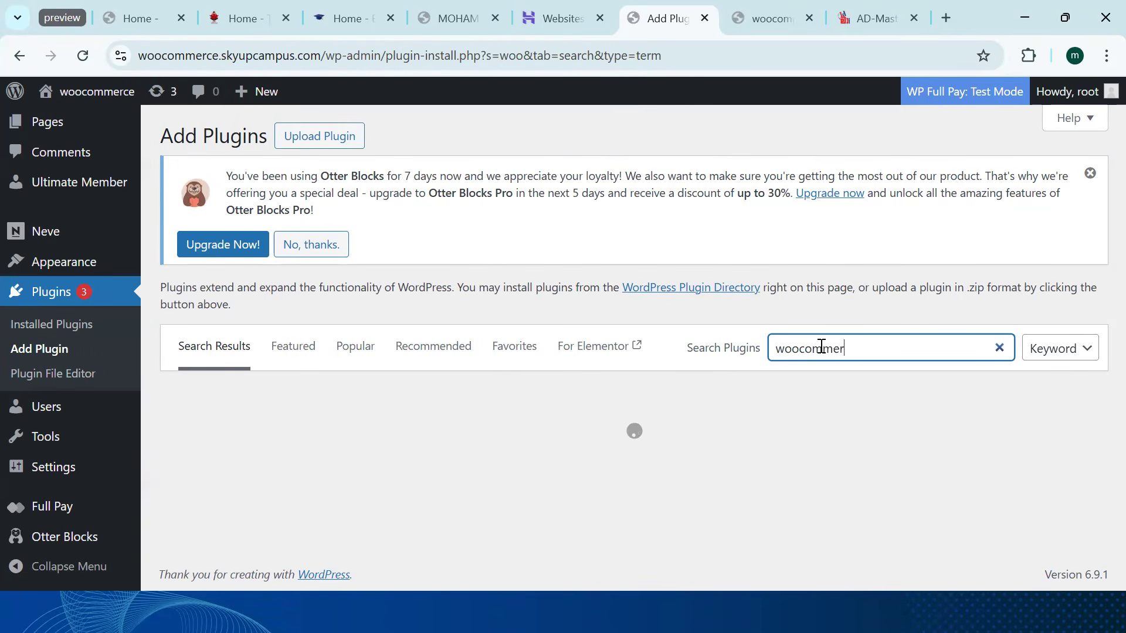
type("ece")
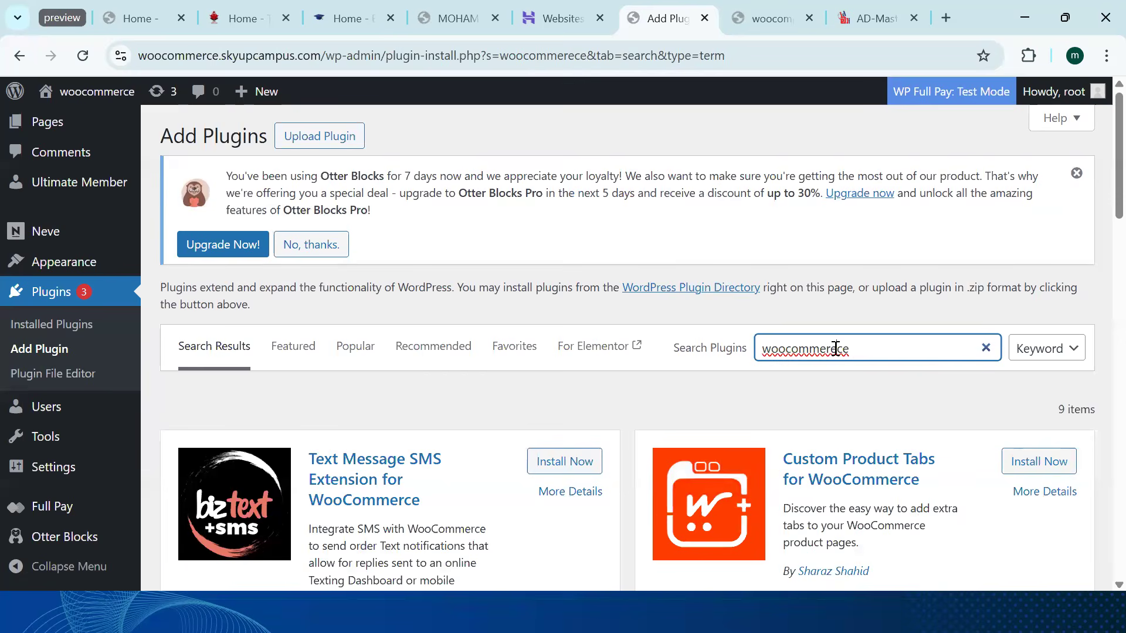
left_click(836, 349)
key("BackSpace")
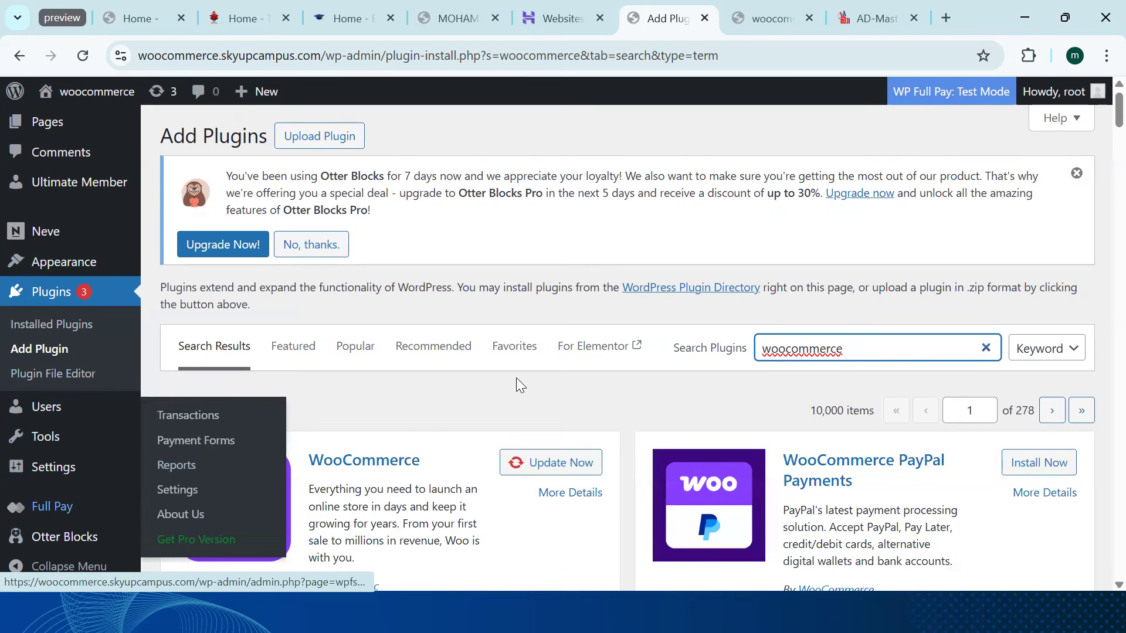
Examine the WooCommerce plugin and the related payment and Google extensions in the search results
mouse_move(94, 186)
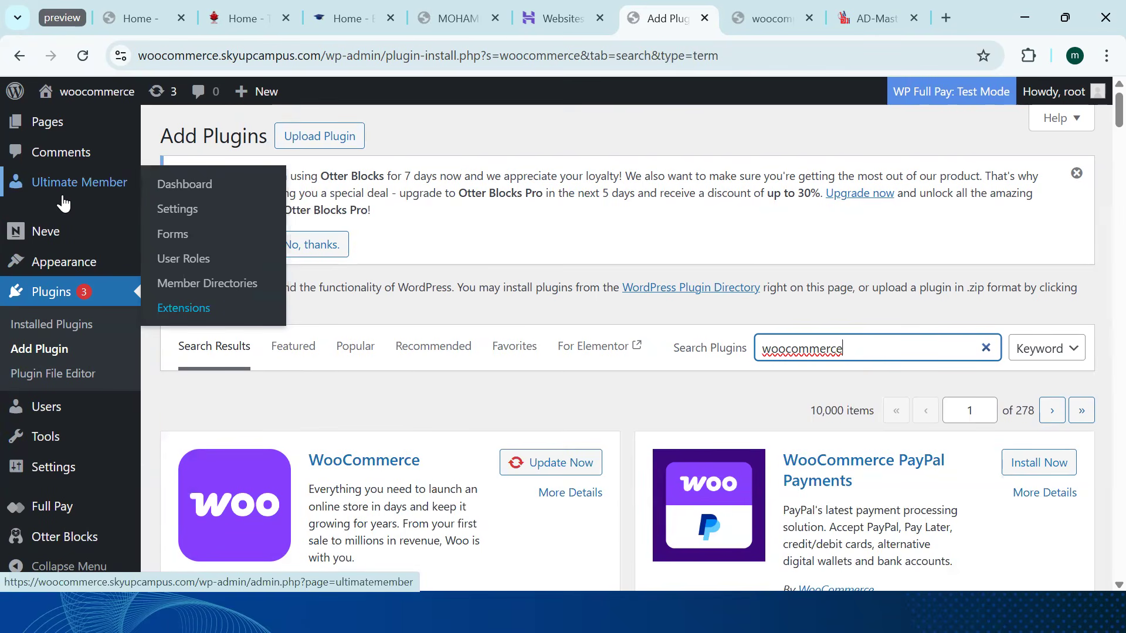
scroll(50, 481, "down", 9)
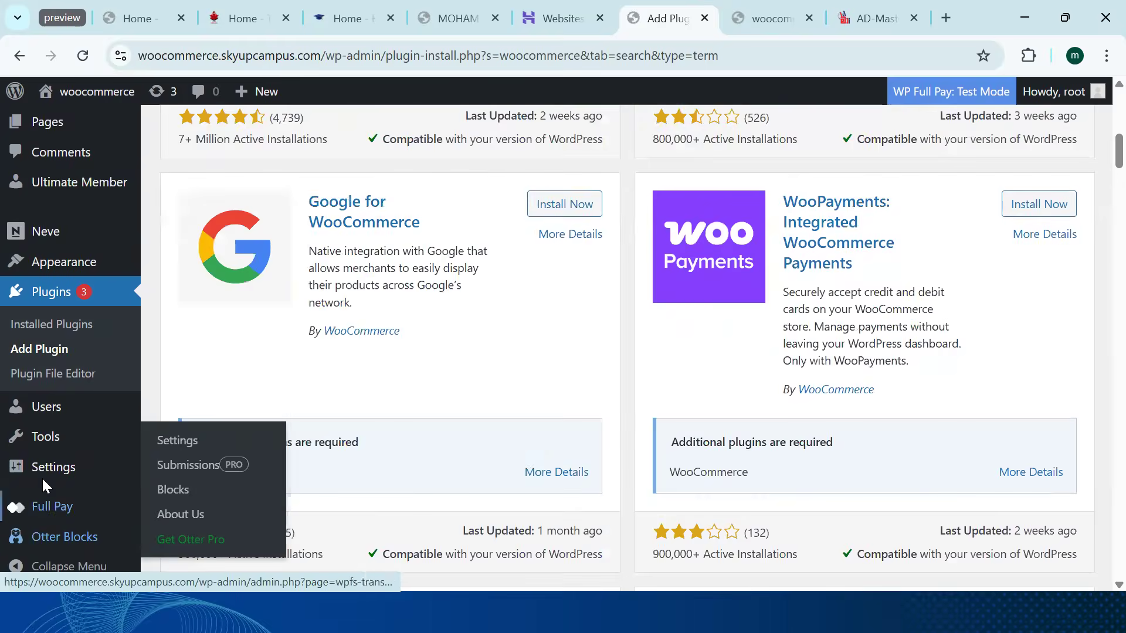
scroll(352, 259, "up", 5)
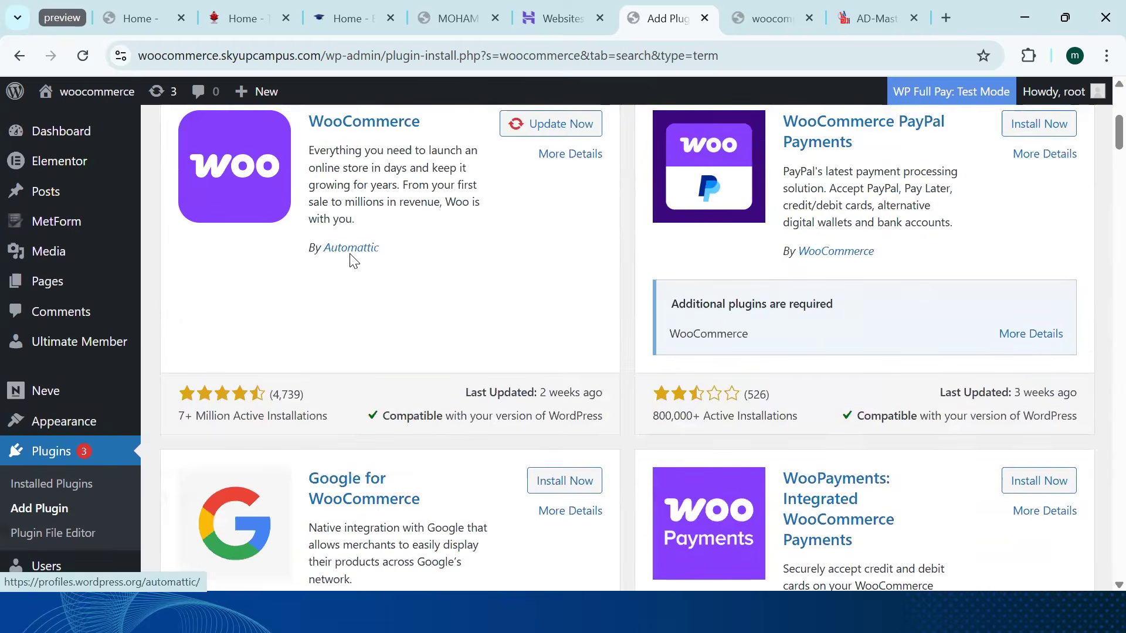
scroll(352, 260, "up", 4)
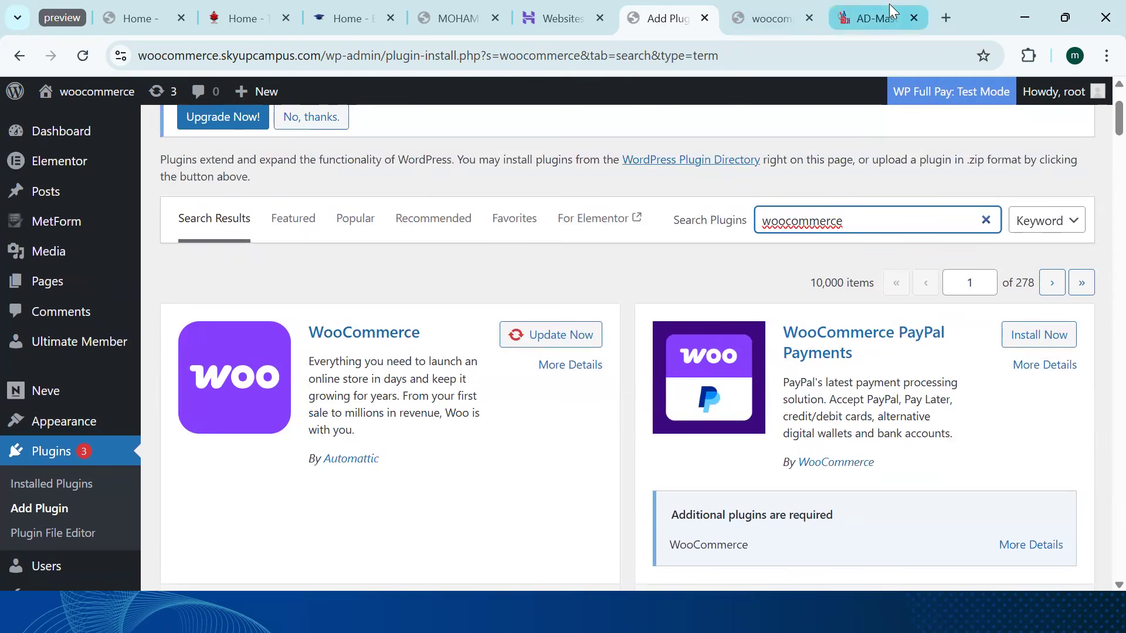
Go back to the pri.skyupcampus.com store and view the All Products section of its home page
left_click(880, 17)
scroll(417, 399, "down", 2)
scroll(417, 400, "down", 7)
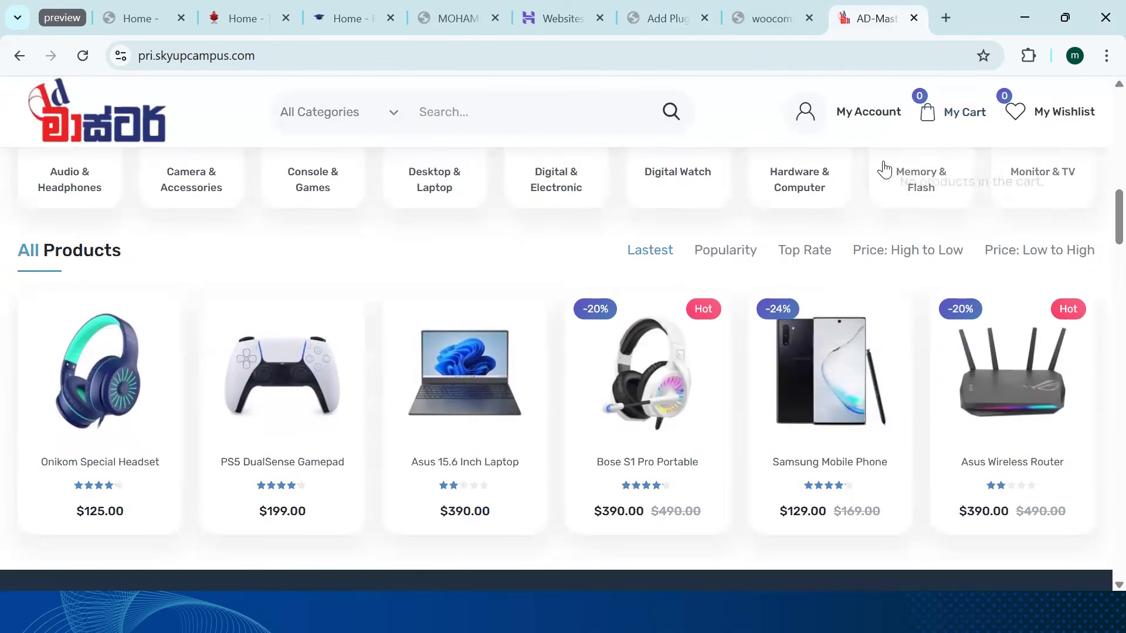
Return to the WordPress dashboard, open the Themes page and look through the installed themes
left_click(768, 18)
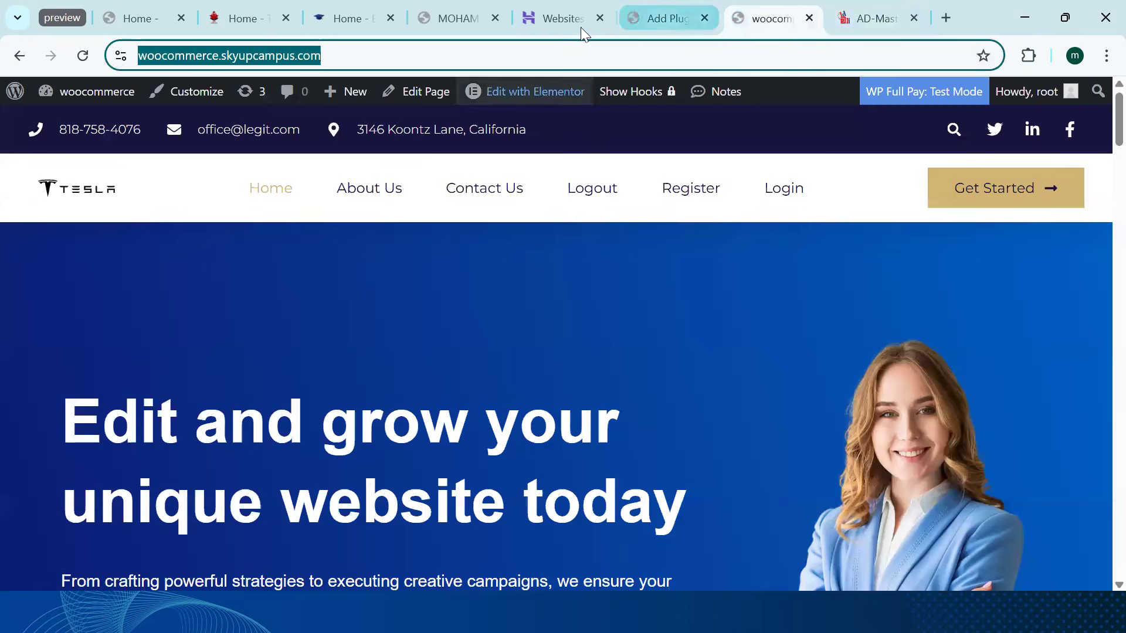
left_click(657, 18)
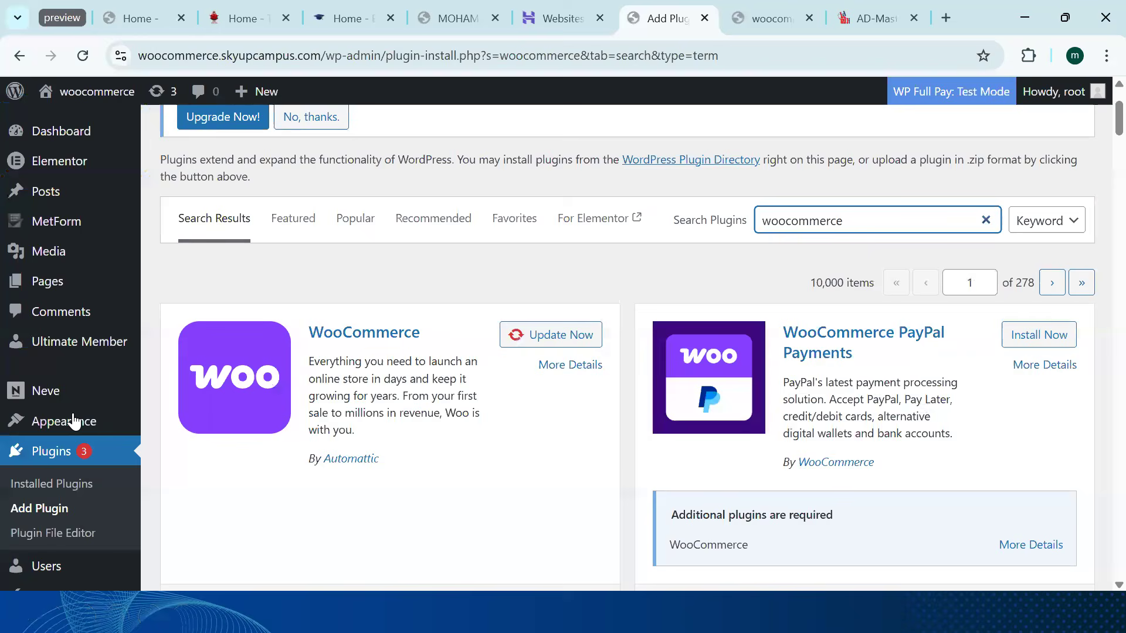
mouse_move(65, 421)
left_click(152, 420)
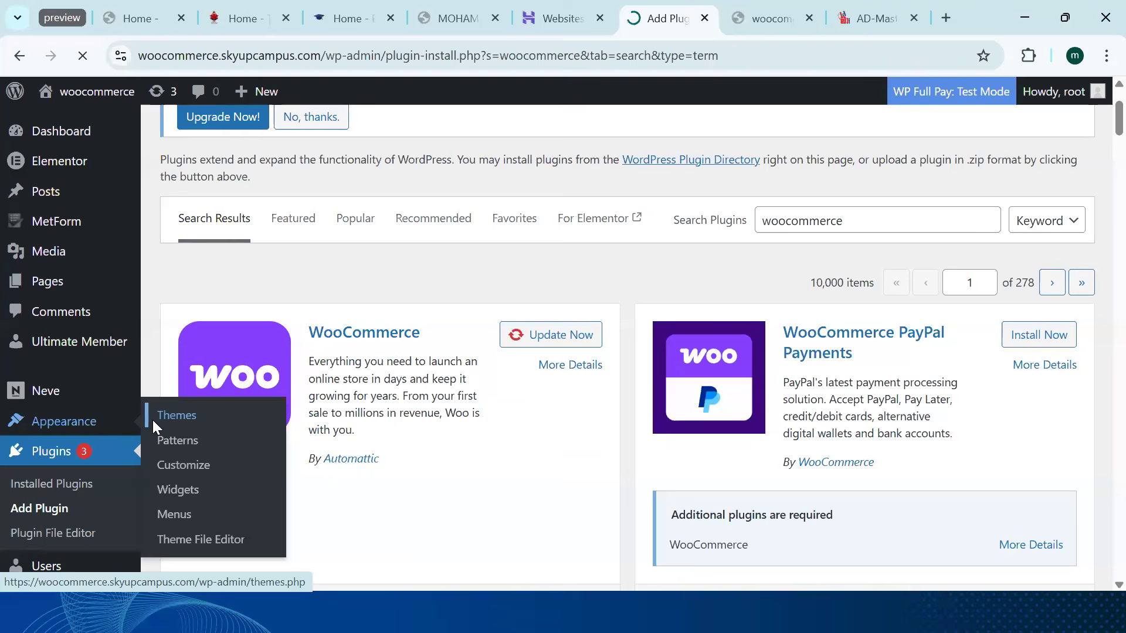
scroll(430, 333, "down", 1)
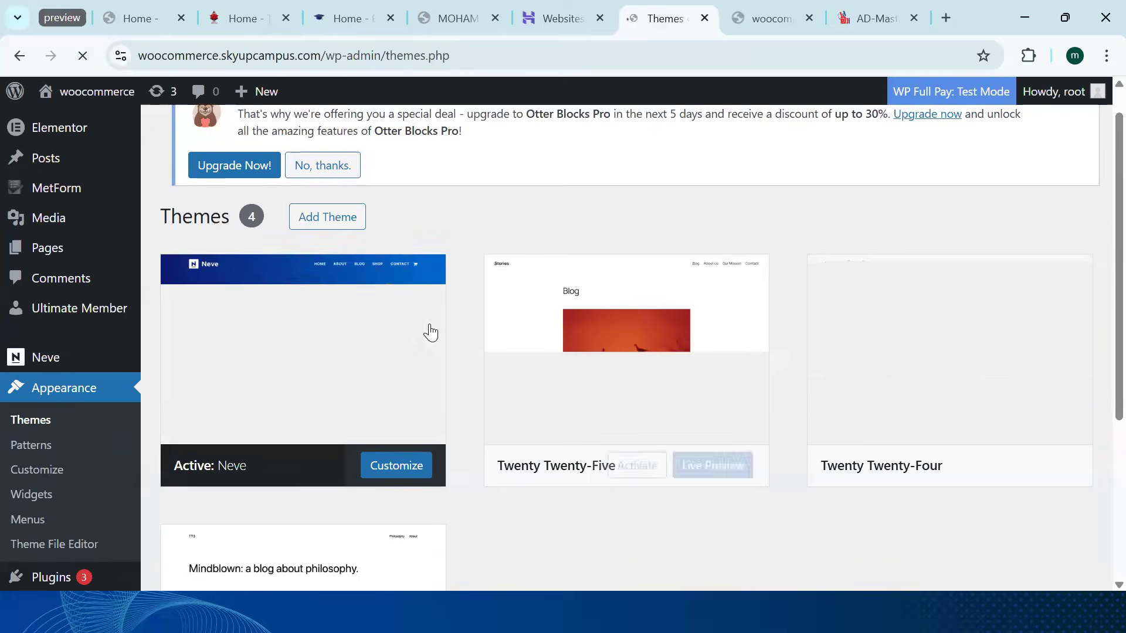
scroll(376, 317, "down", 1)
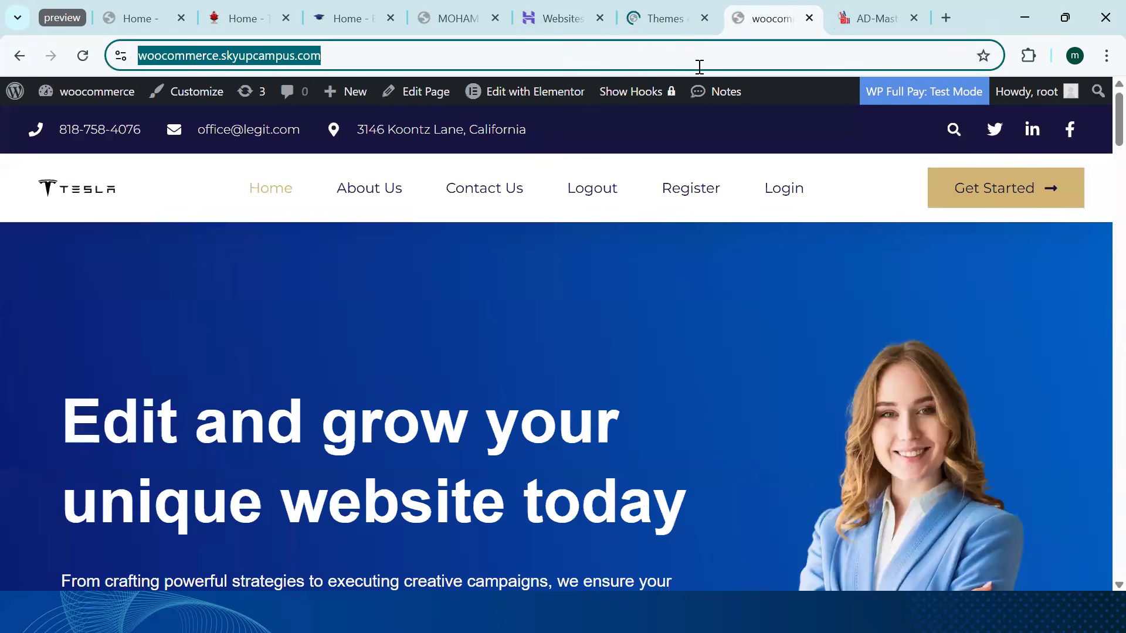
left_click(763, 18)
left_click(645, 18)
scroll(622, 235, "down", 4)
scroll(587, 311, "up", 4)
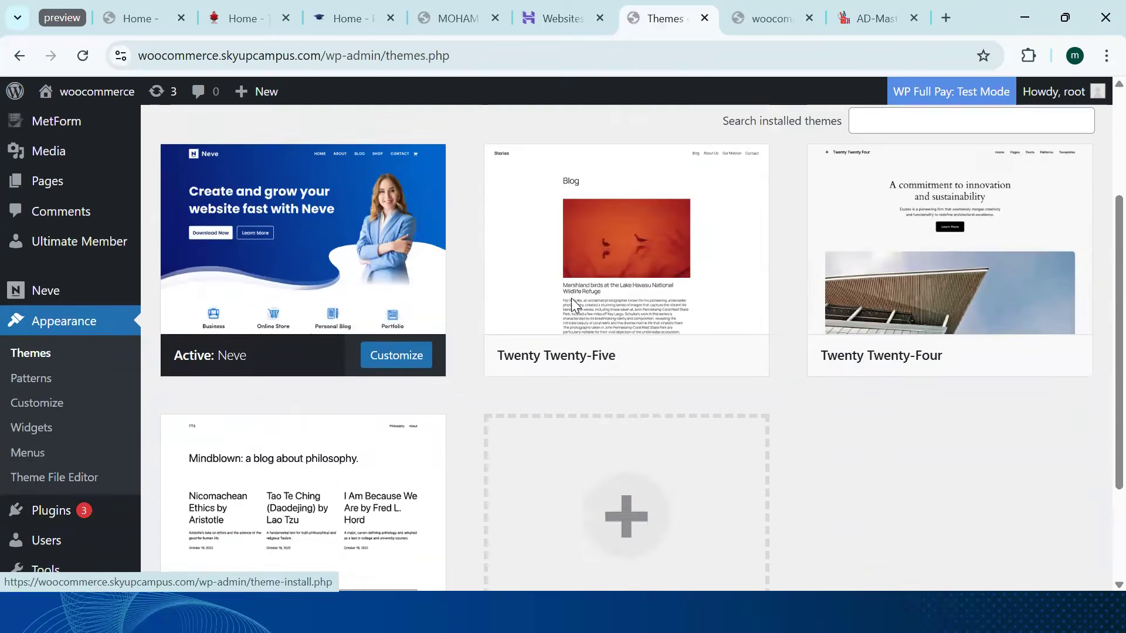
Open the page for adding themes and browse the popular themes, comparing them with the woocommerce.skyupcampus.com home page
scroll(571, 298, "up", 3)
left_click(322, 137)
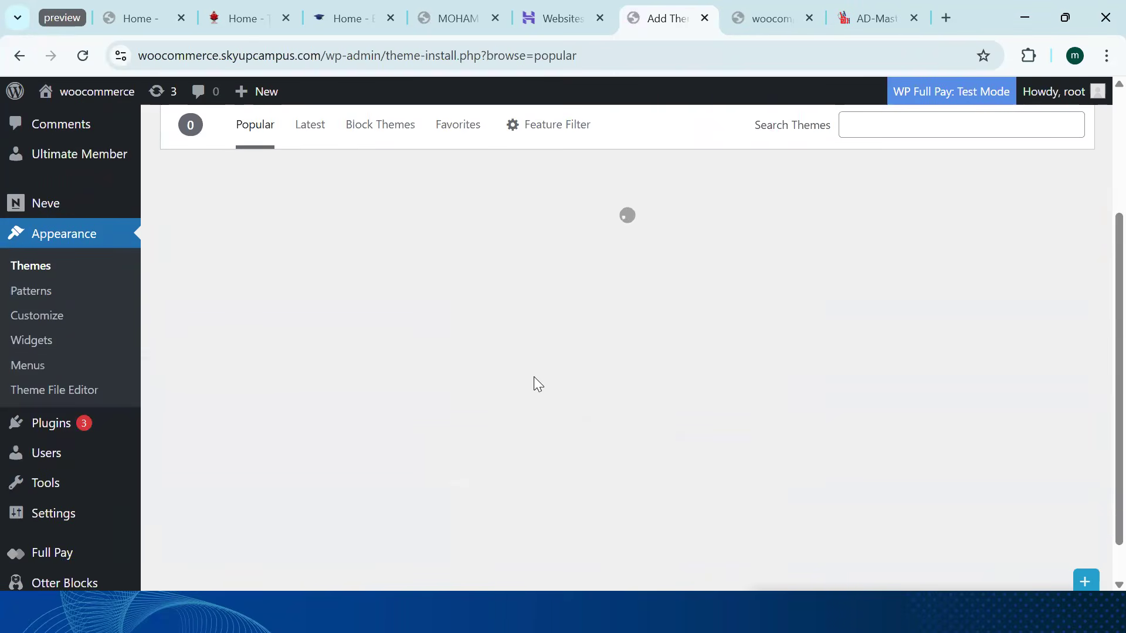
scroll(646, 370, "down", 3)
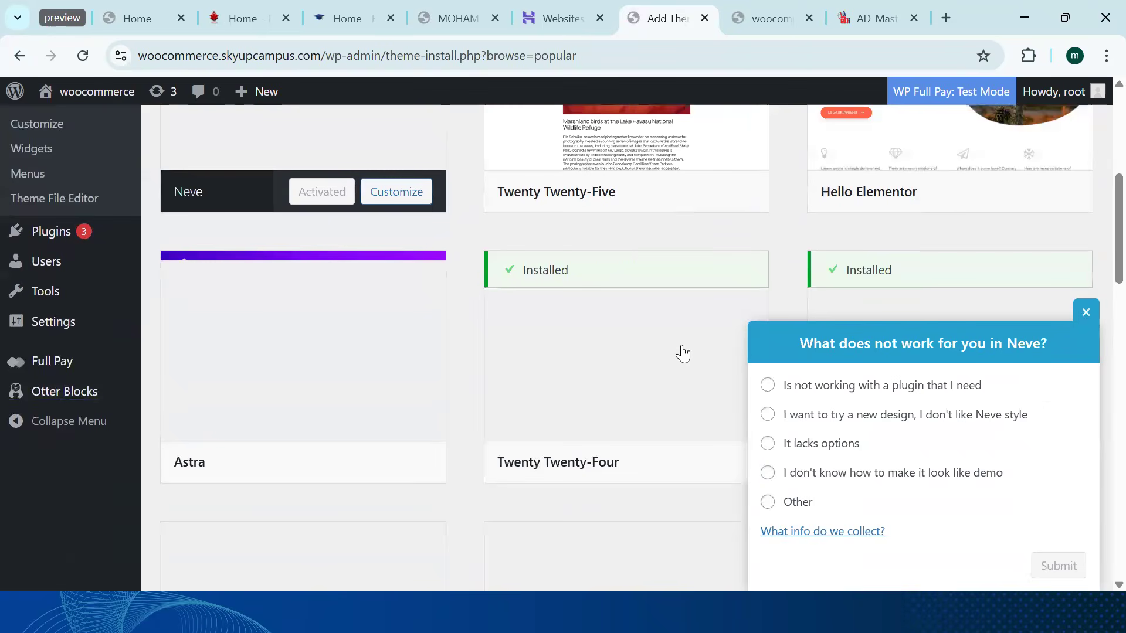
scroll(682, 352, "down", 15)
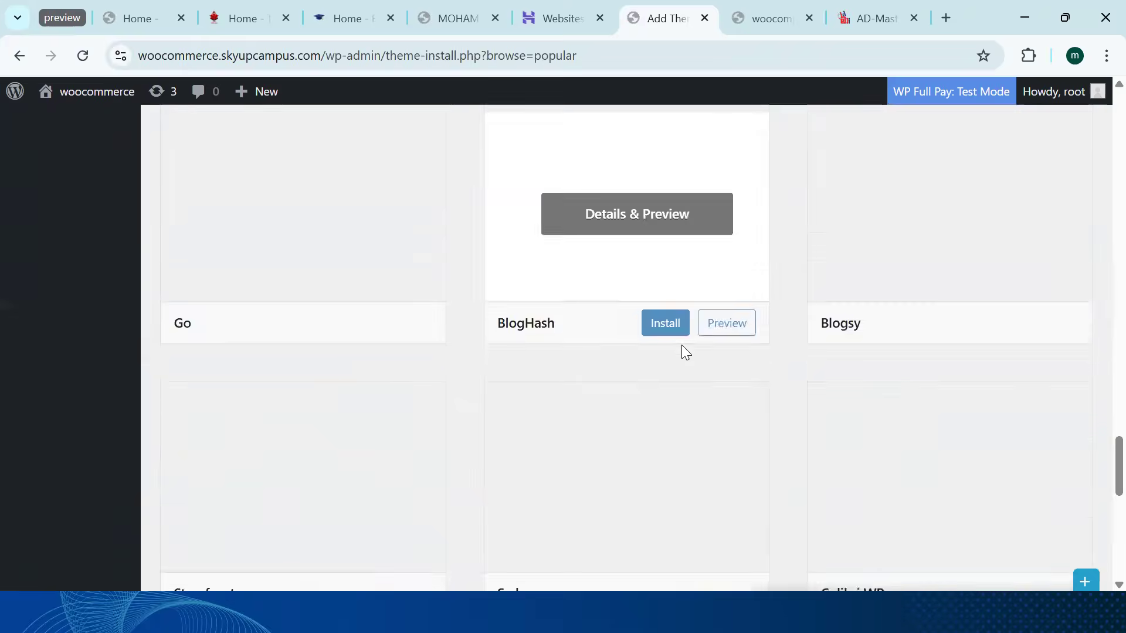
scroll(682, 352, "down", 10)
scroll(501, 563, "down", 1)
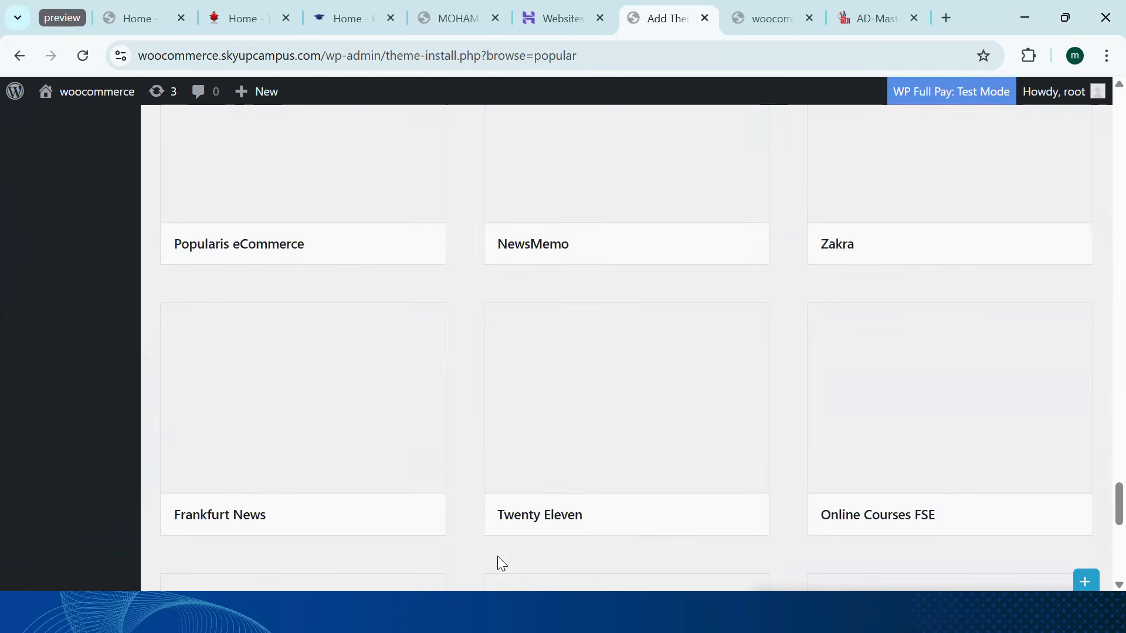
scroll(940, 207, "down", 1)
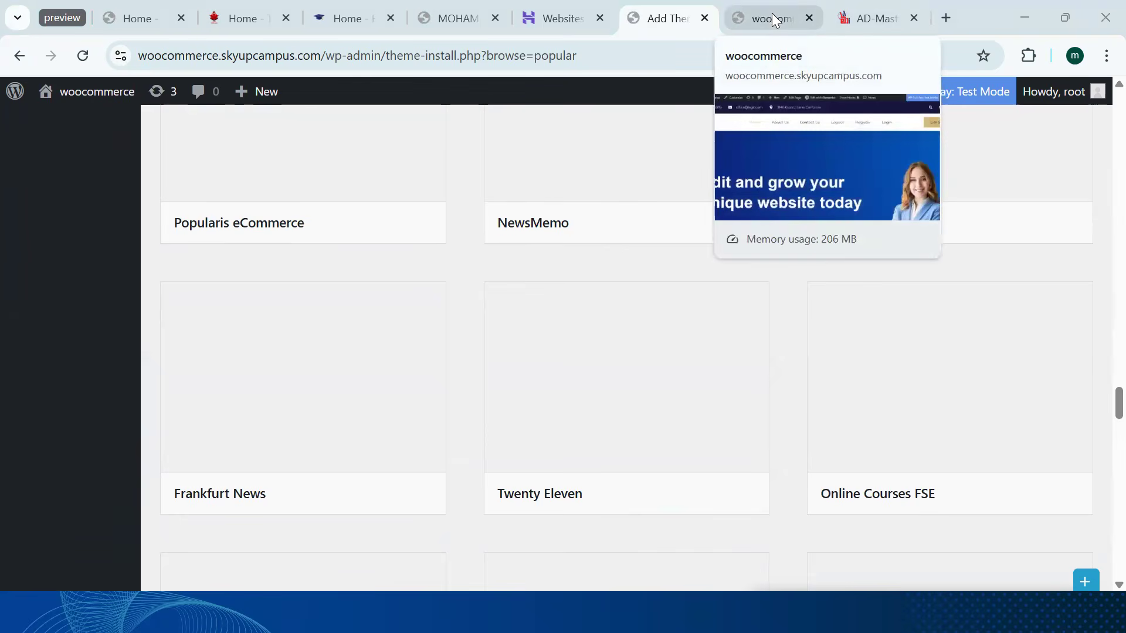
left_click(771, 18)
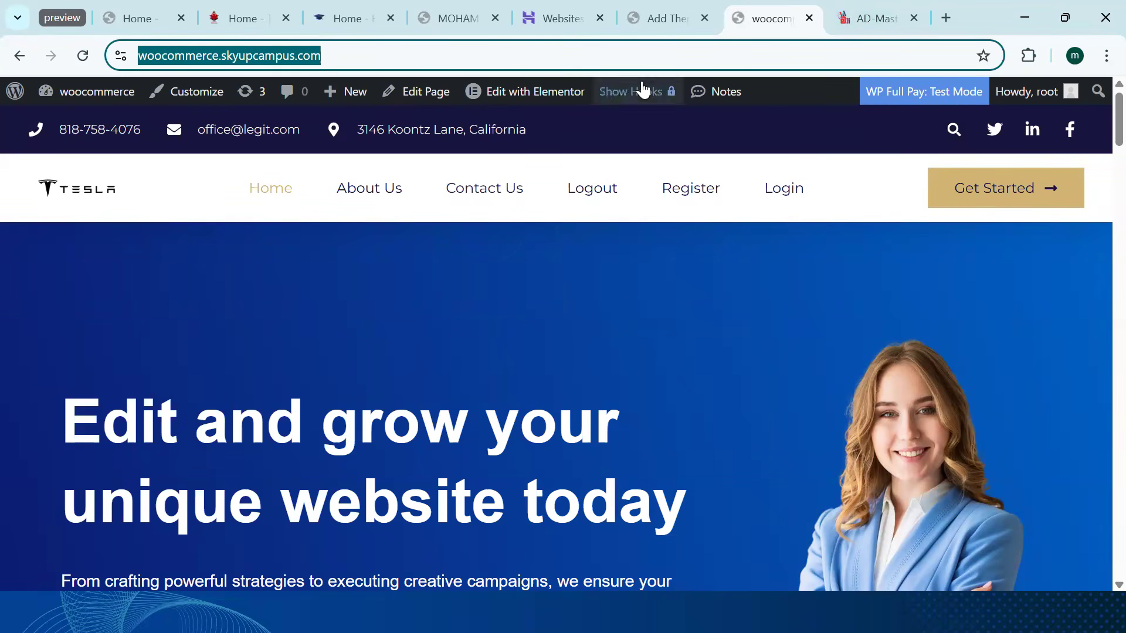
left_click(650, 21)
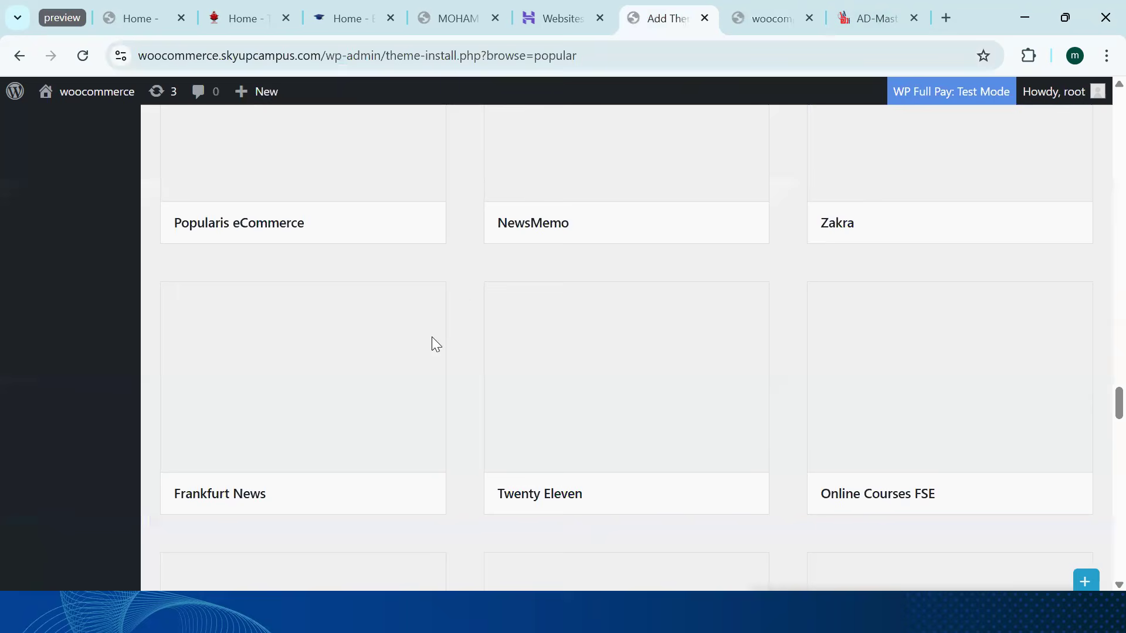
mouse_move(424, 341)
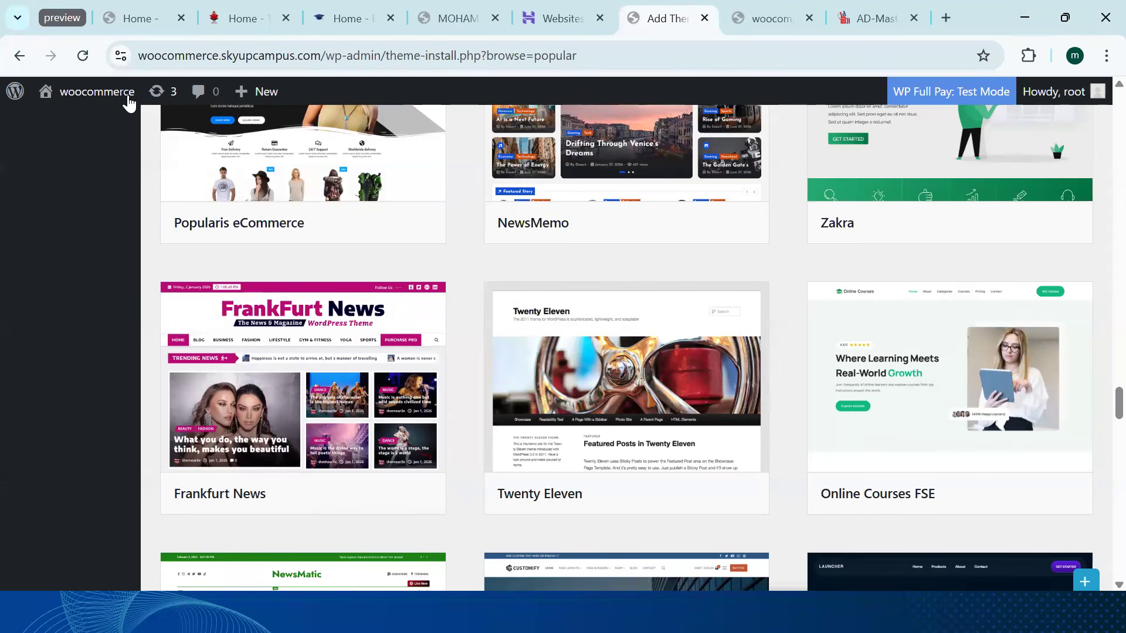
Expand the preview tab group and look through the Techno demo site's home page
left_click(59, 18)
left_click(126, 12)
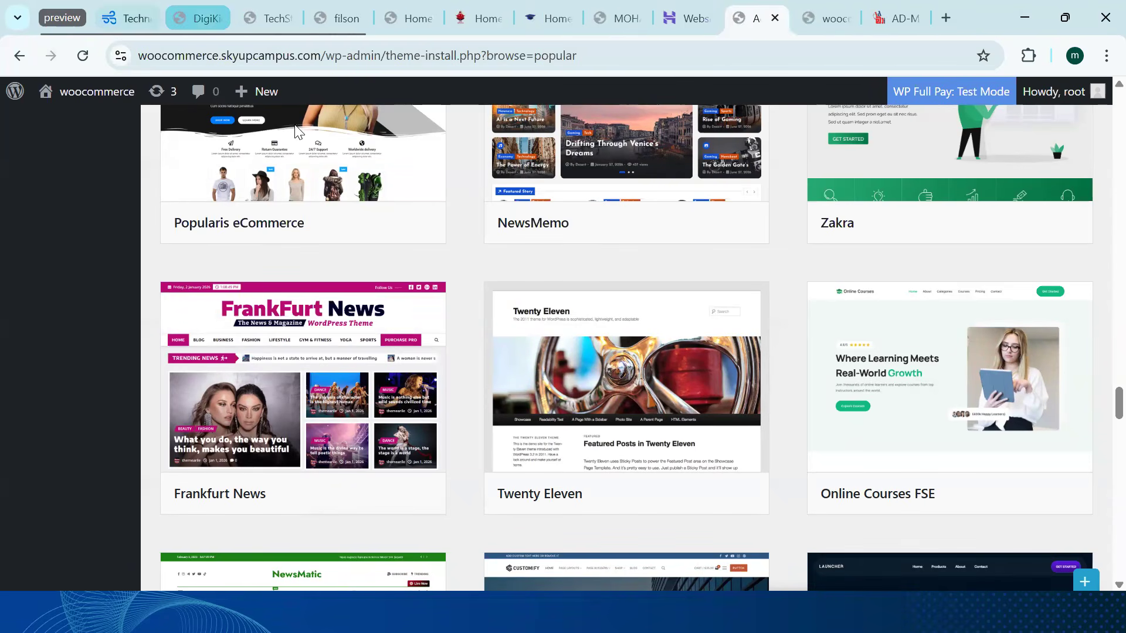
scroll(575, 402, "down", 15)
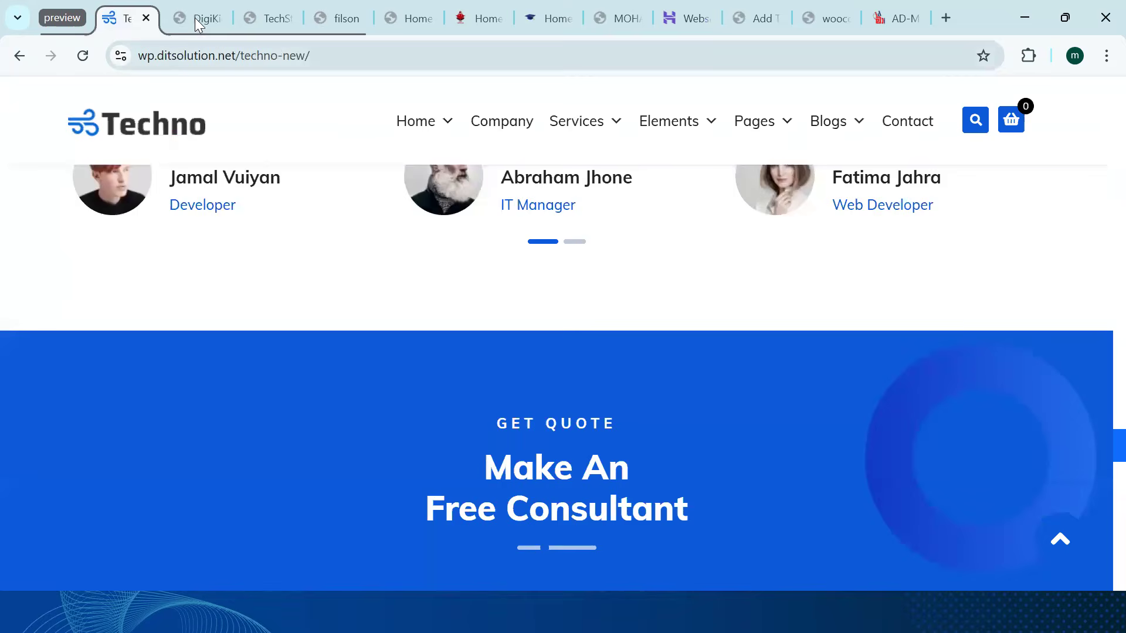
Look through the DigiKids toy store demo from its banners to the footer
left_click(200, 22)
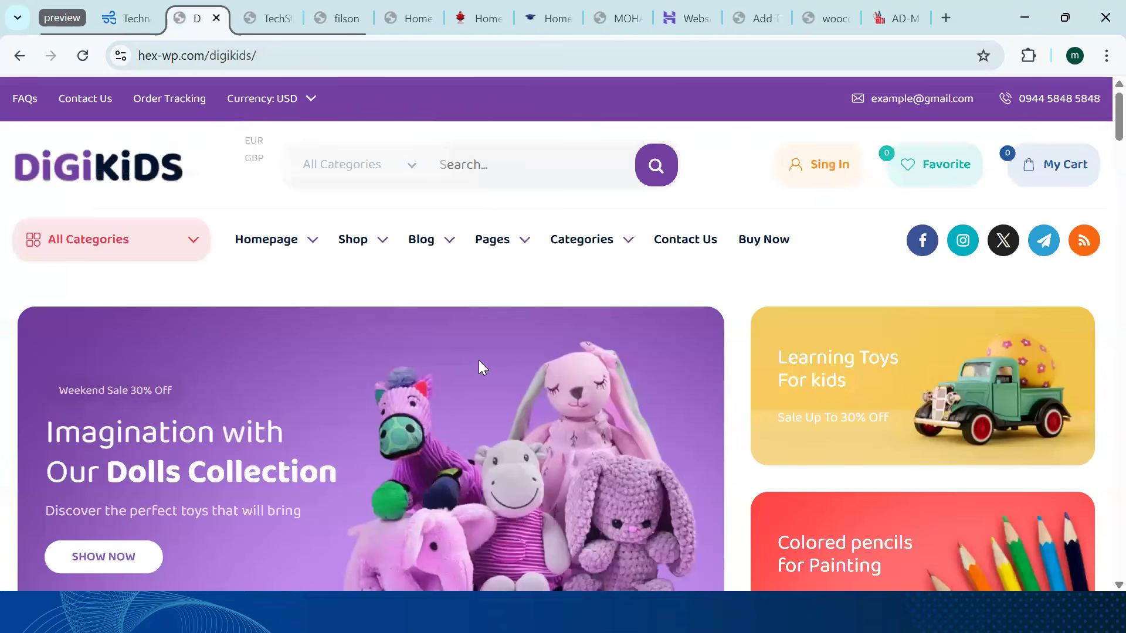
scroll(477, 363, "down", 10)
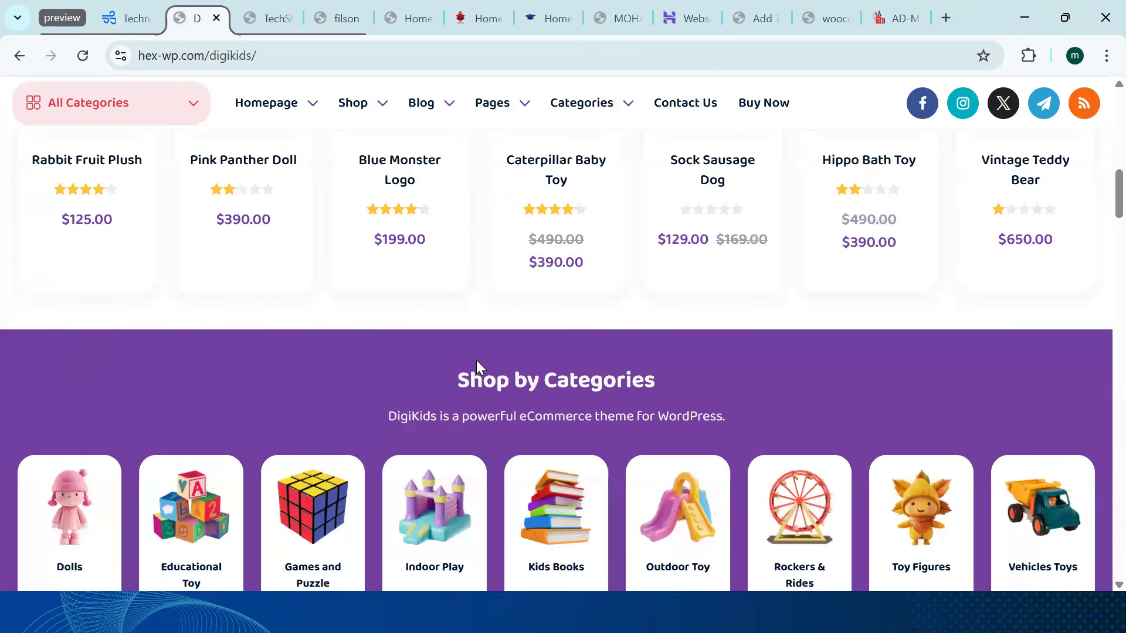
scroll(476, 363, "down", 7)
scroll(475, 359, "down", 10)
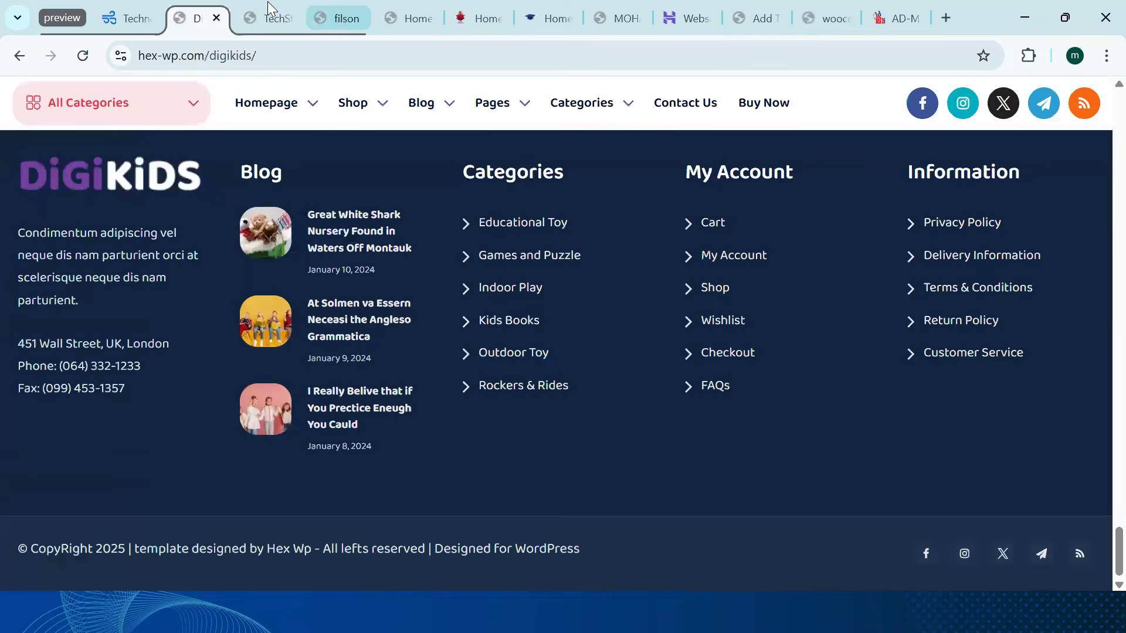
Look through the TechStore demo's category tiles and discounted products
left_click(272, 16)
scroll(516, 307, "down", 8)
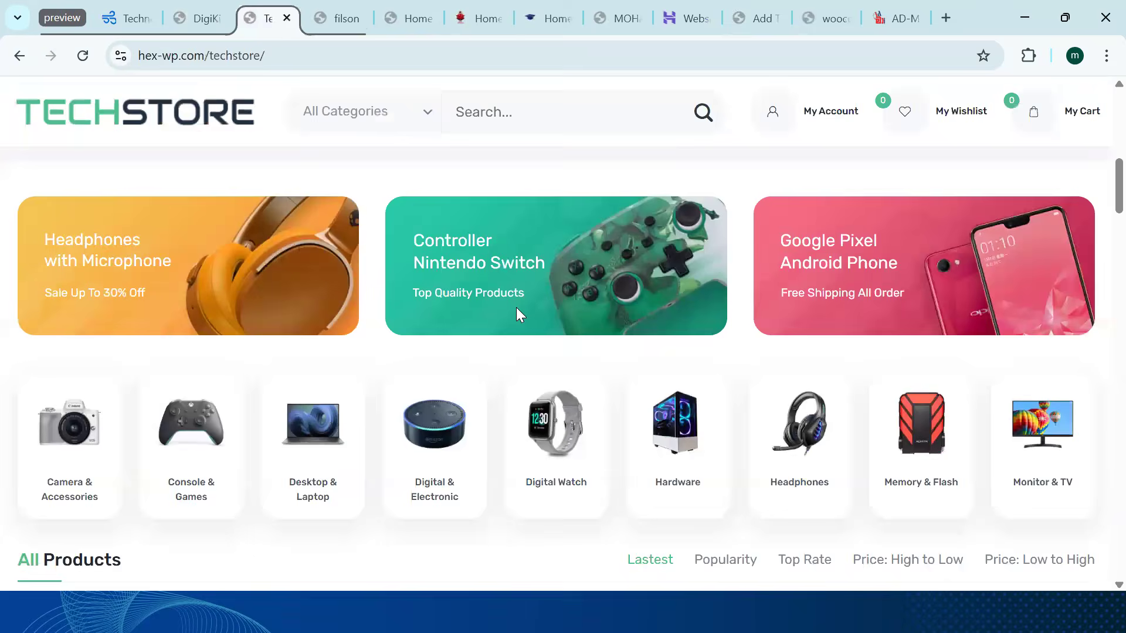
scroll(479, 271, "down", 10)
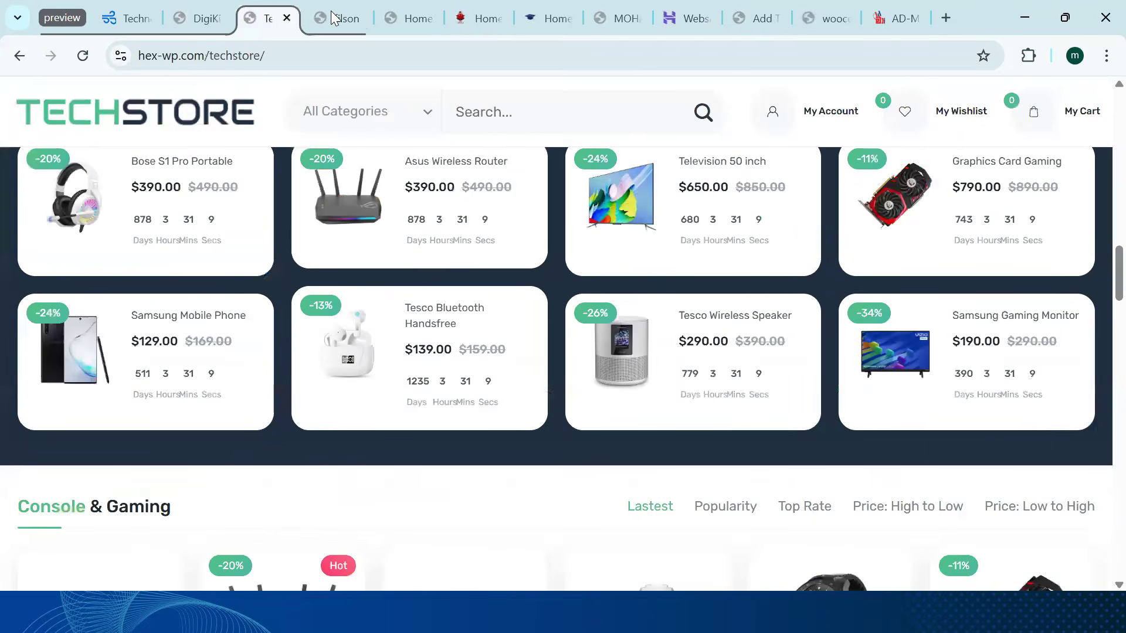
Look through the Filson fashion store demo down to its Recent Blog section and collapse the preview tab group
left_click(333, 15)
scroll(39, 326, "down", 5)
scroll(41, 323, "down", 3)
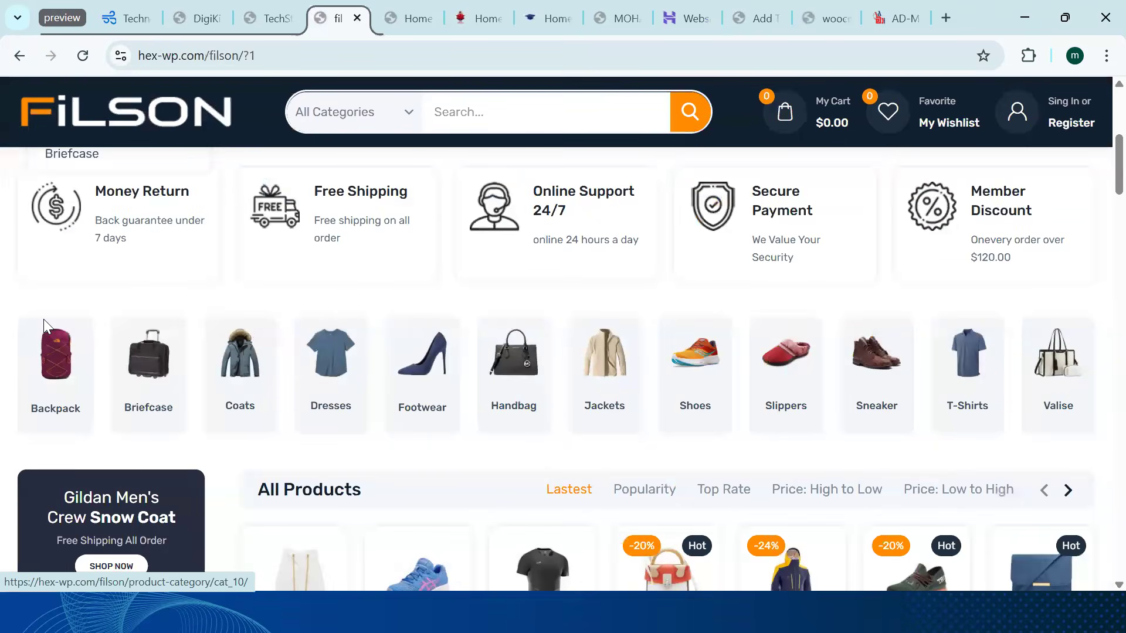
scroll(528, 271, "down", 8)
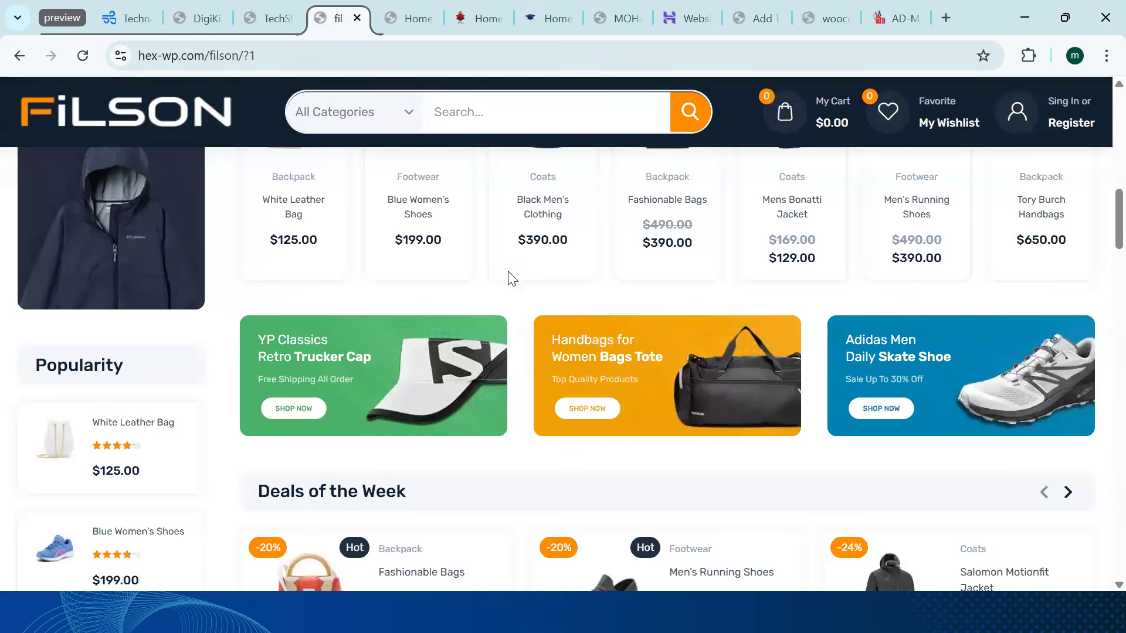
scroll(508, 275, "down", 15)
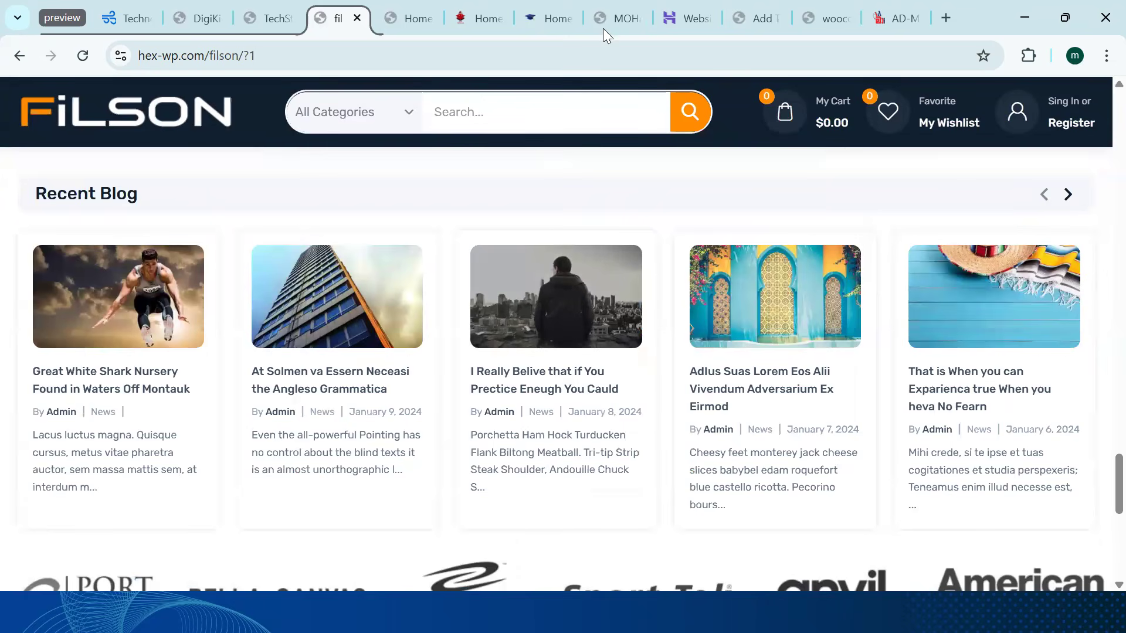
left_click(62, 18)
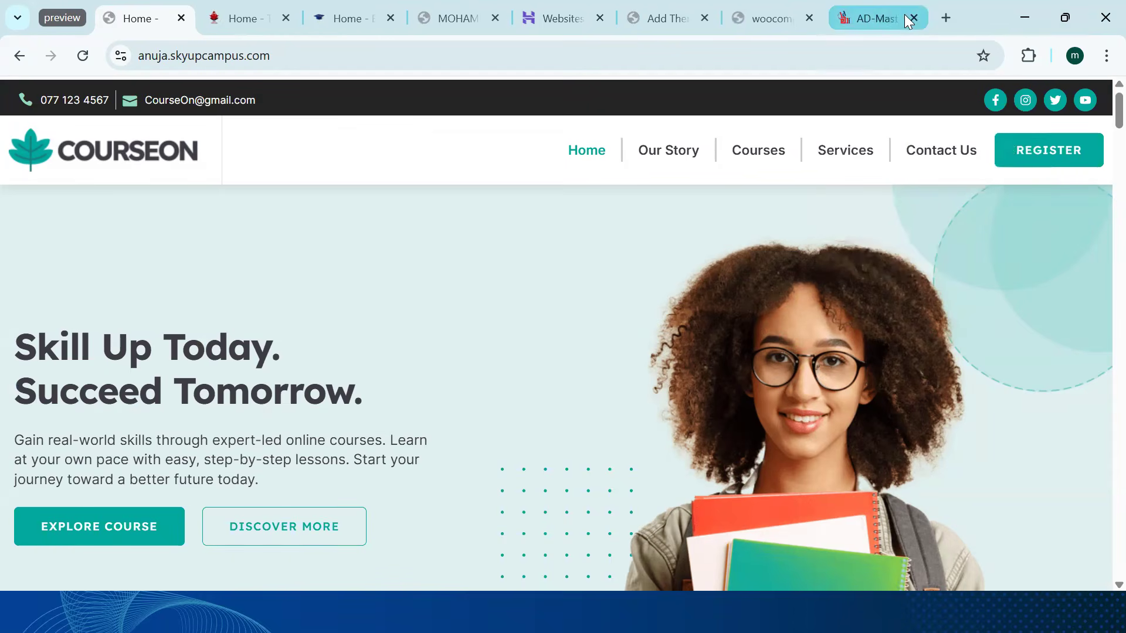
Revisit the banner of the pri.skyupcampus.com store and open rathuiranewspaper.lk in a new tab
left_click(878, 18)
scroll(310, 248, "up", 12)
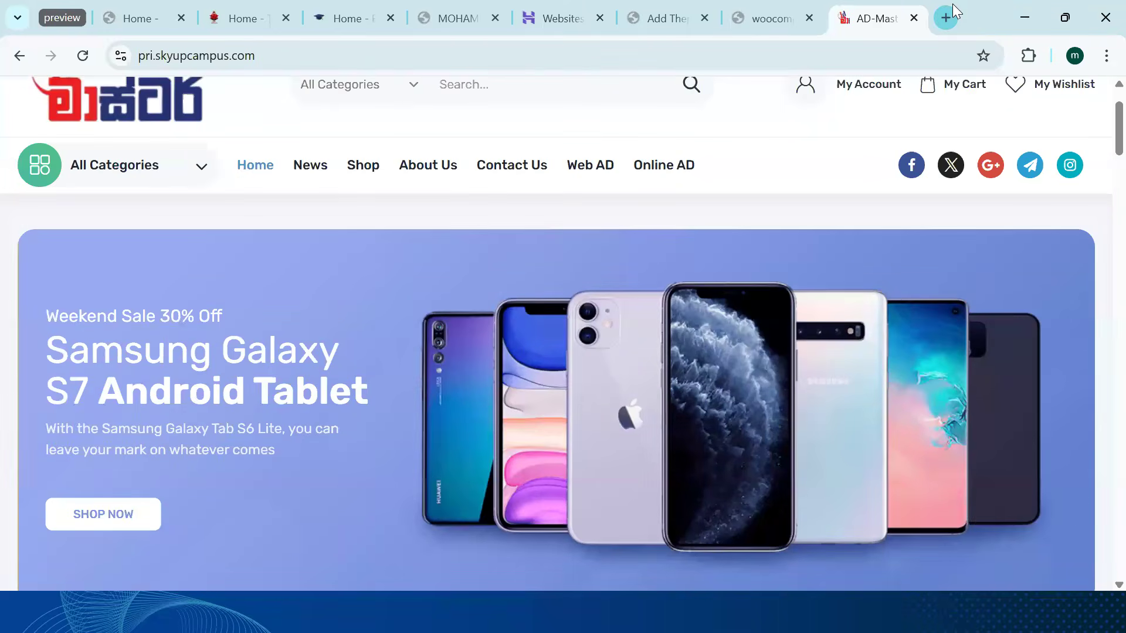
left_click(946, 17)
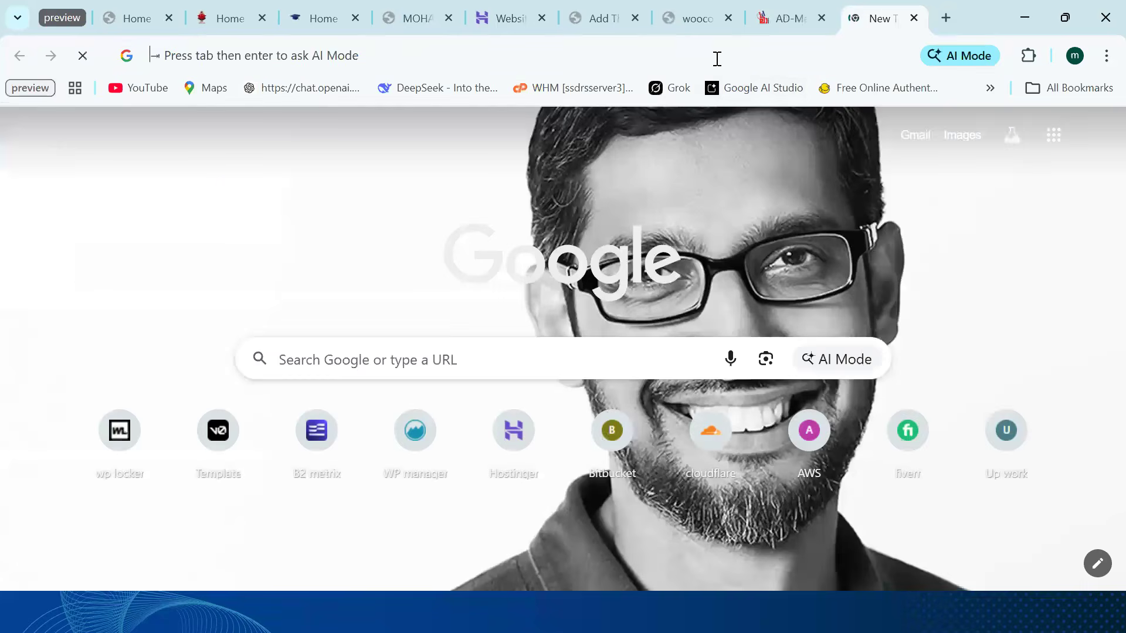
type("ra")
key("Return")
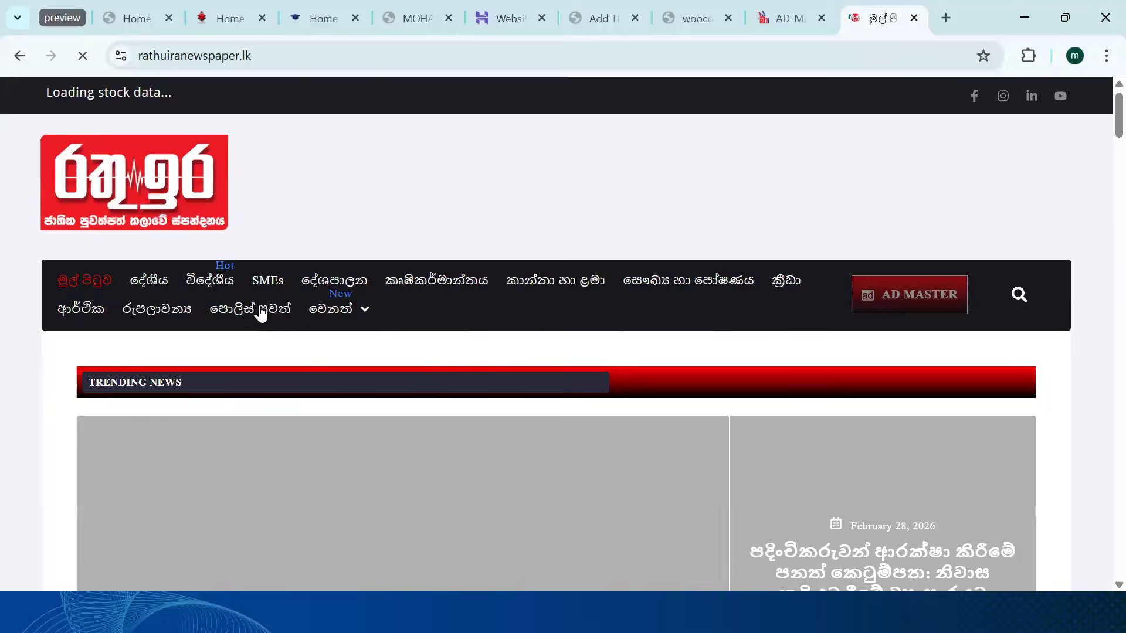
Look through the trending and local news sections on the rathuiranewspaper.lk home page
scroll(44, 301, "down", 1)
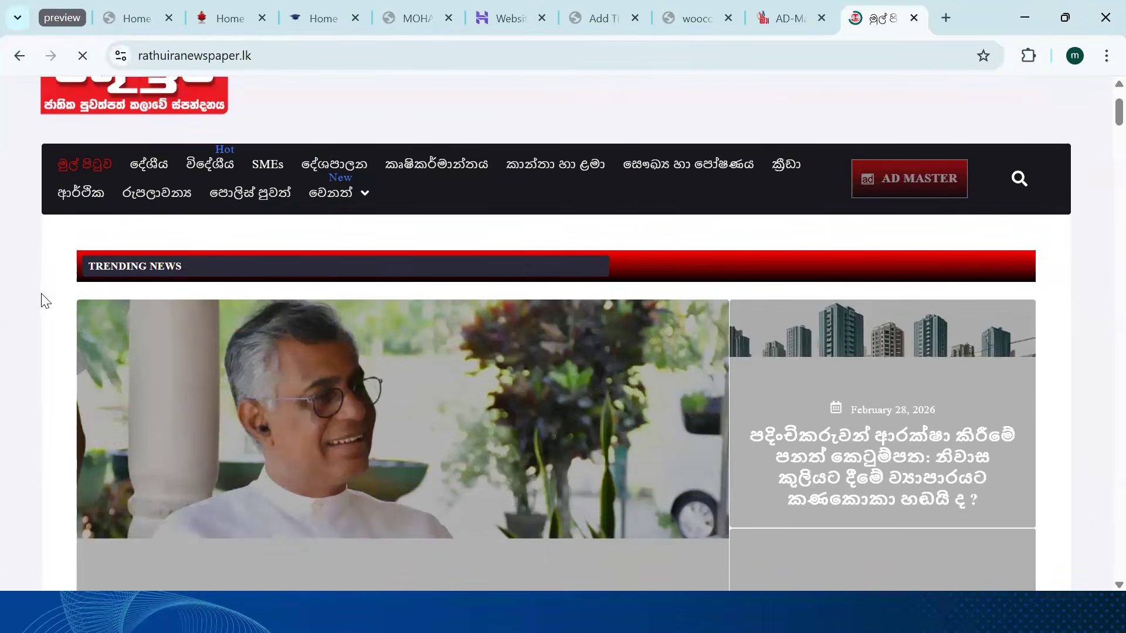
scroll(44, 300, "down", 5)
scroll(44, 301, "down", 12)
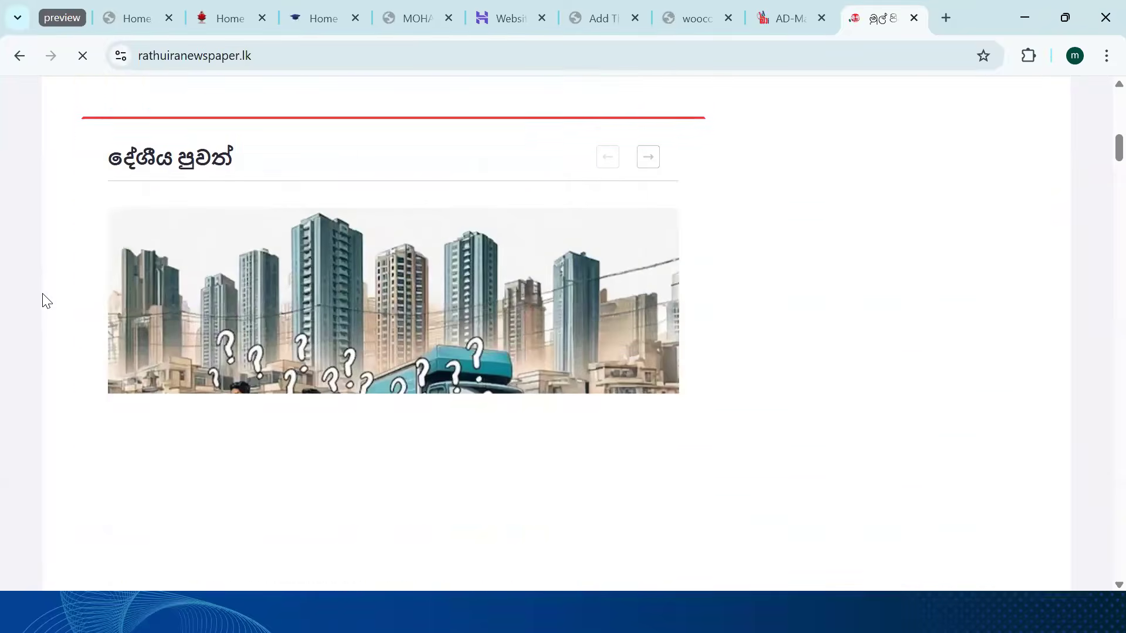
scroll(44, 301, "down", 5)
scroll(42, 298, "up", 16)
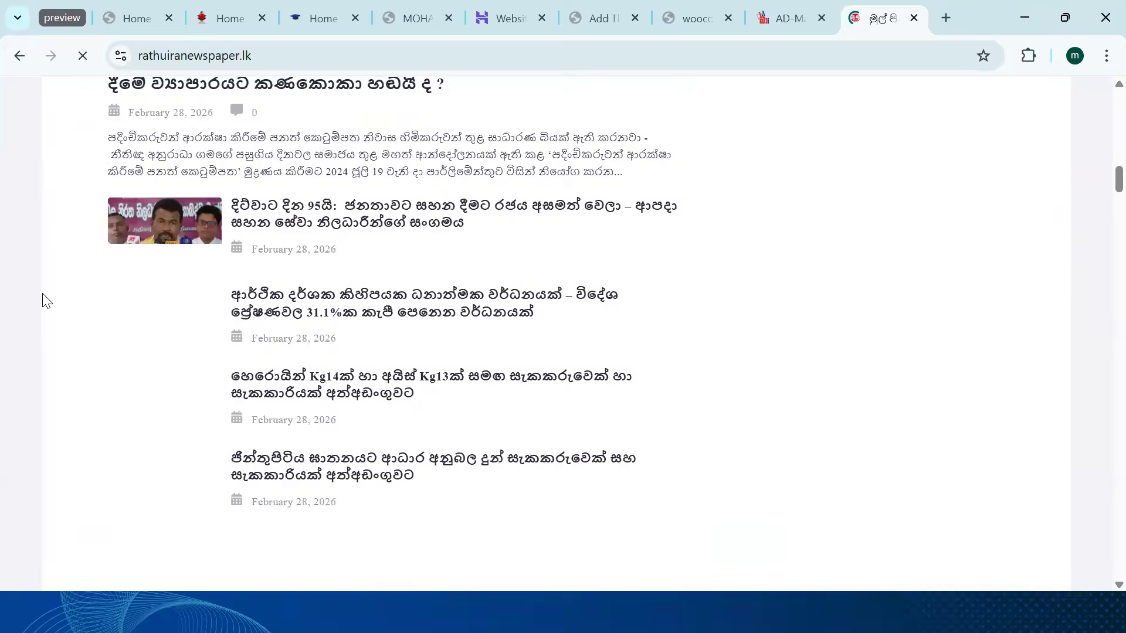
View the pri.skyupcampus.com store's home page once more and close its tab
left_click(784, 17)
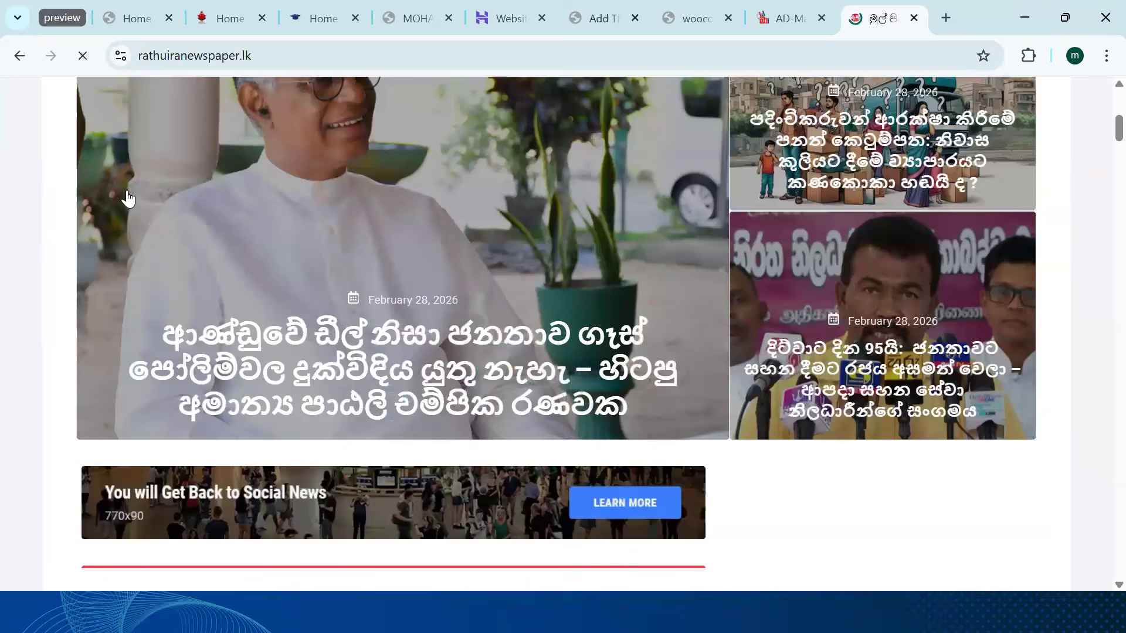
scroll(346, 237, "up", 1)
scroll(237, 388, "down", 6)
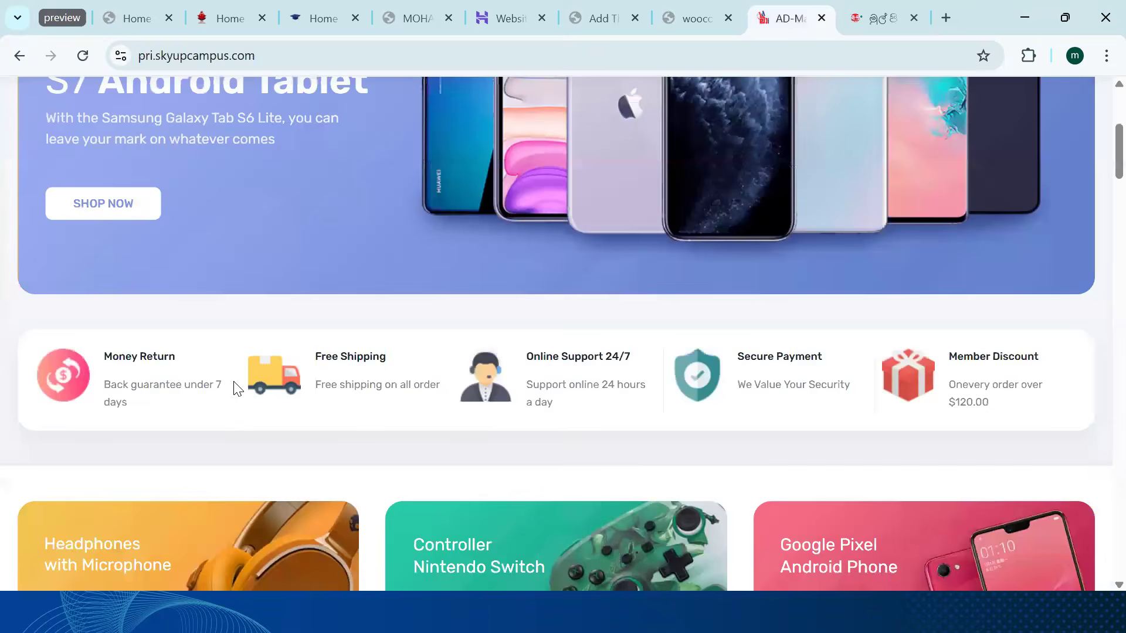
scroll(238, 388, "up", 6)
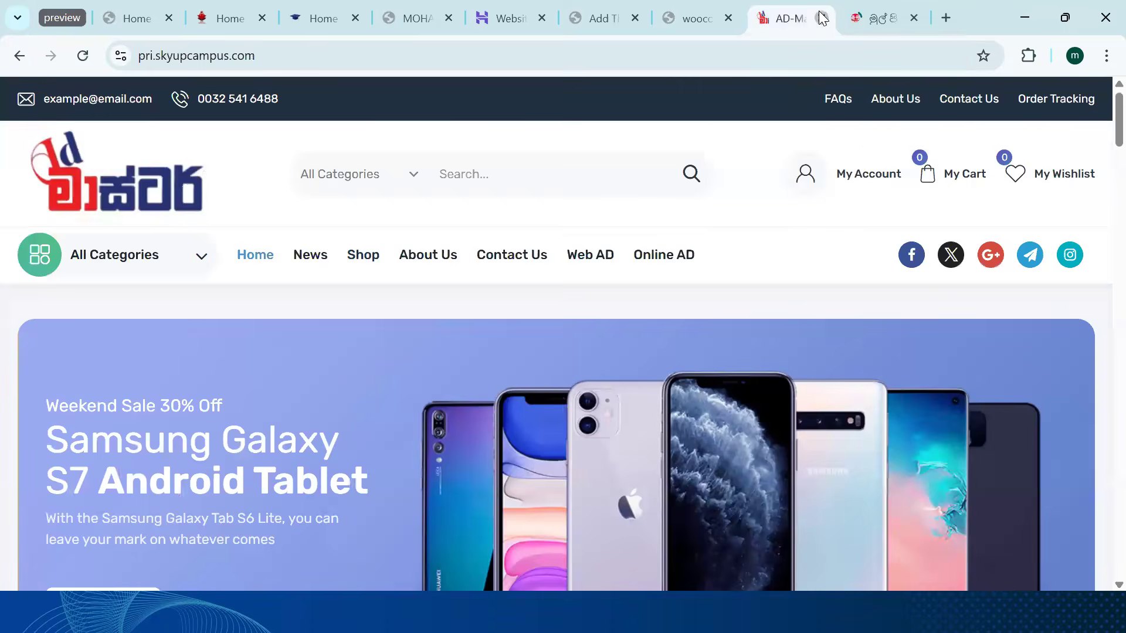
left_click(822, 18)
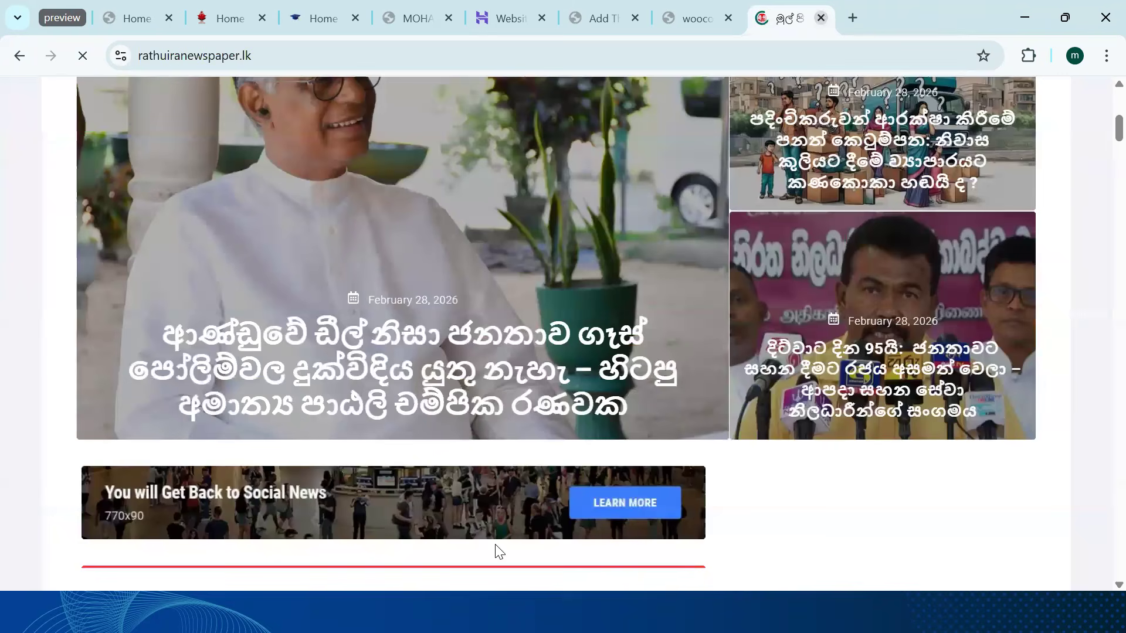
Leave the rathuiranewspaper.lk page, return to the PowerPoint slide show and advance to the WordPress market share slide
key("ctrl+shift+Tab")
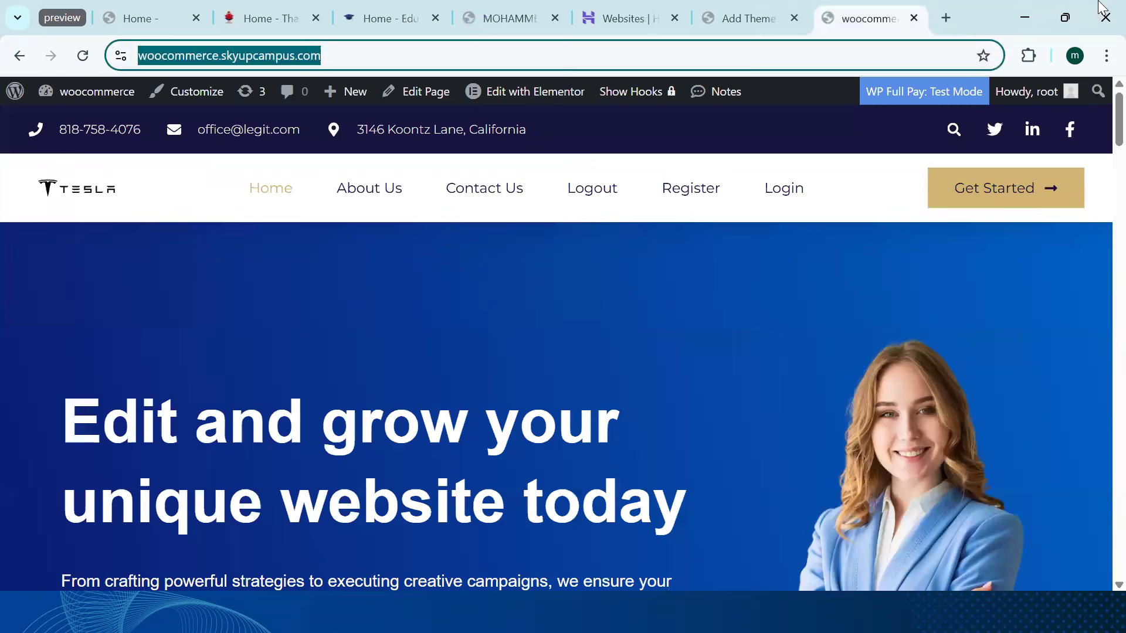
left_click(1037, 17)
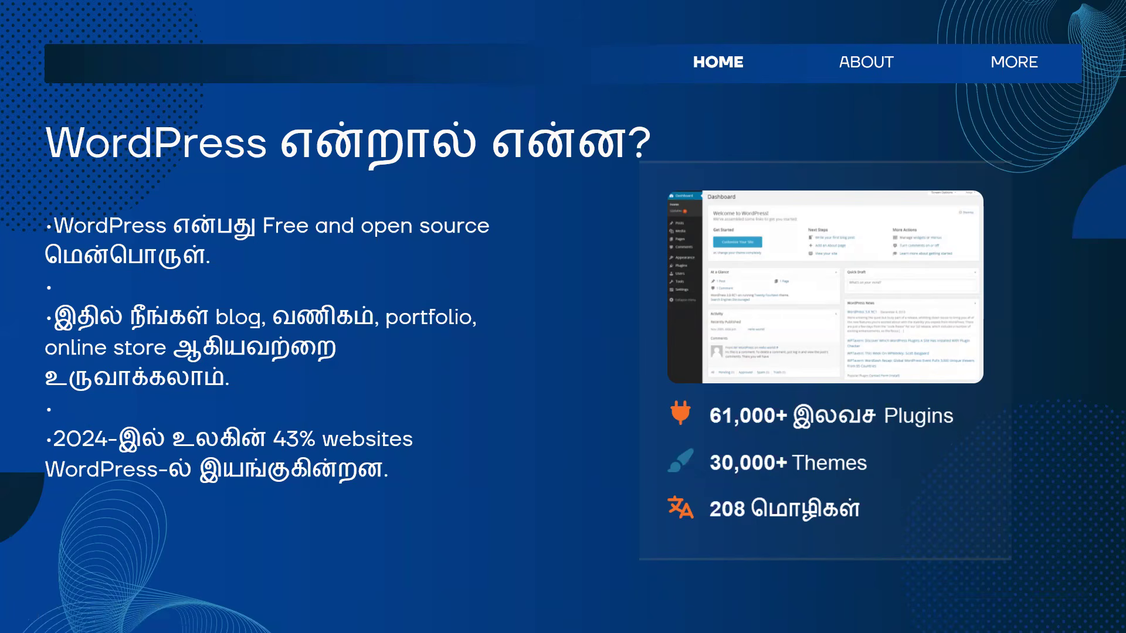
key("Right")
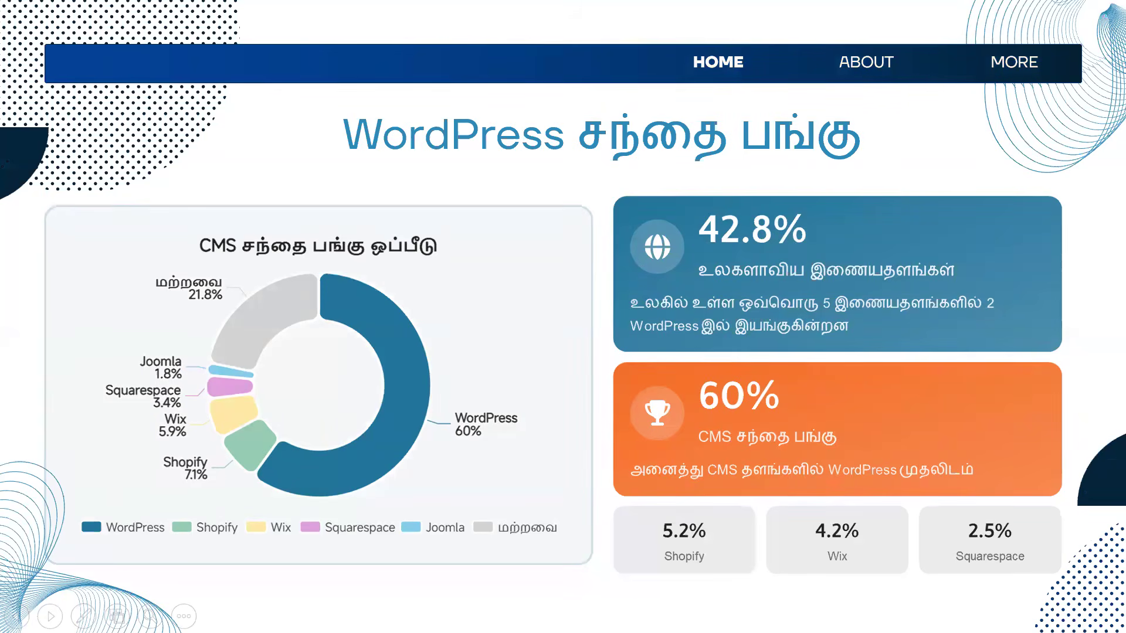
Switch to Chrome, inspect the technologies behind woocommerce.skyupcampus.com with the Wappalyzer extension, and return to the market share slide
key("alt+Tab")
key("alt+shift+Tab")
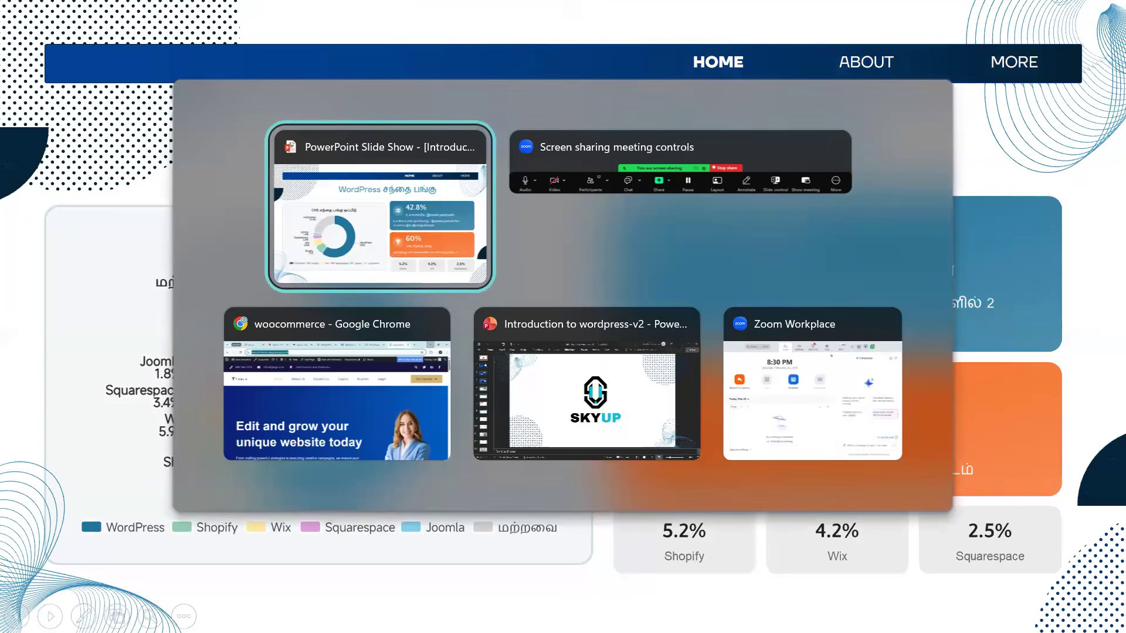
key("alt+Tab")
key("alt+Tab")
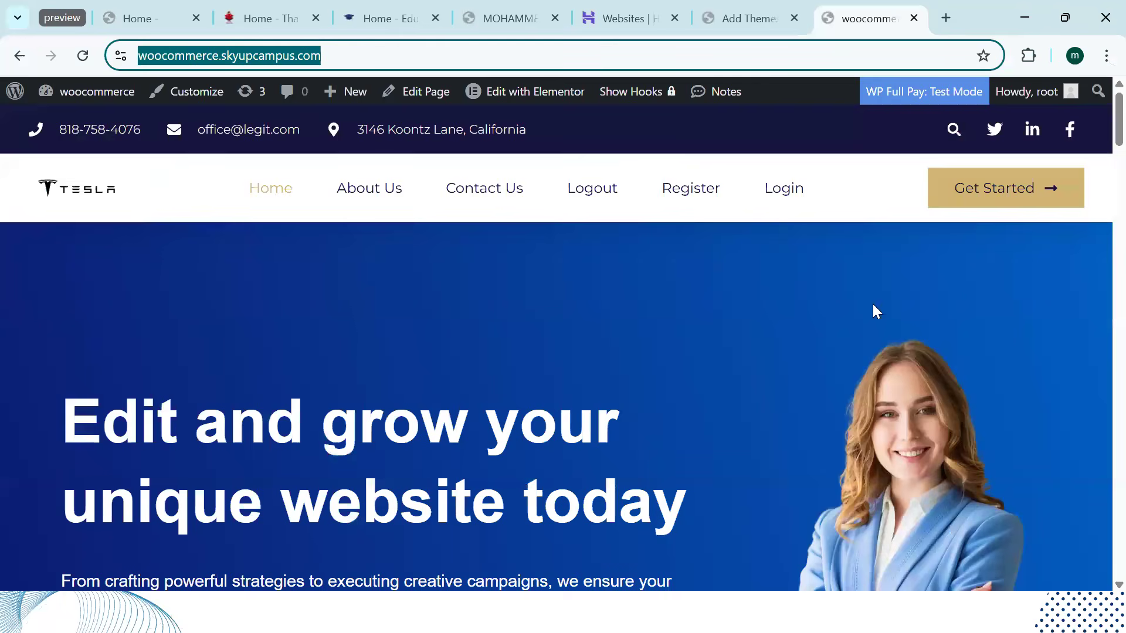
left_click(1029, 56)
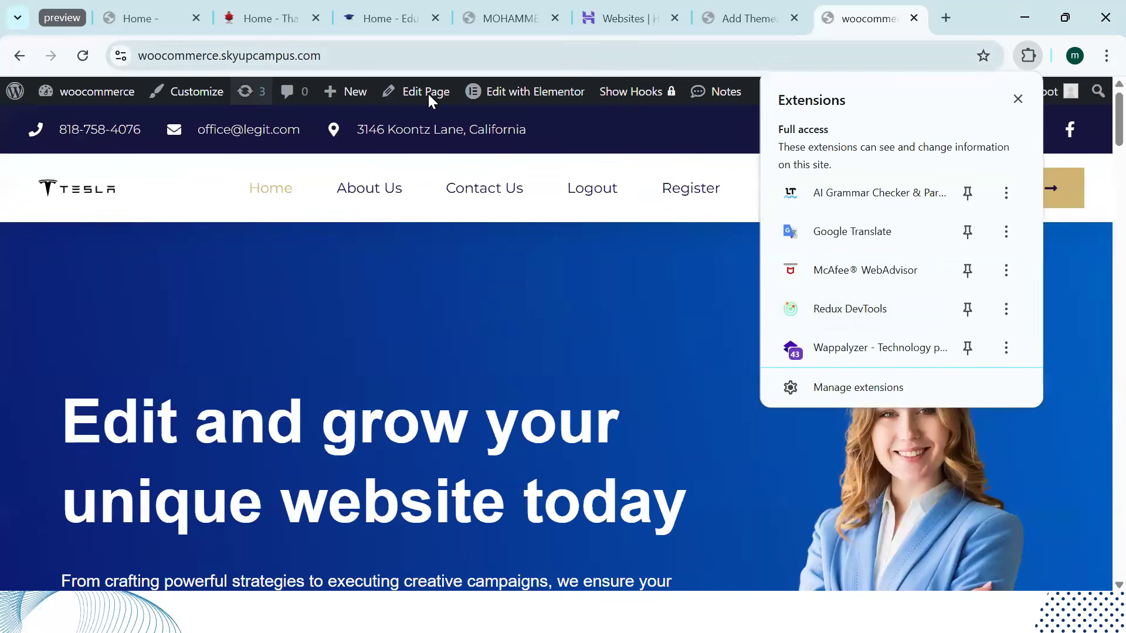
left_click(828, 350)
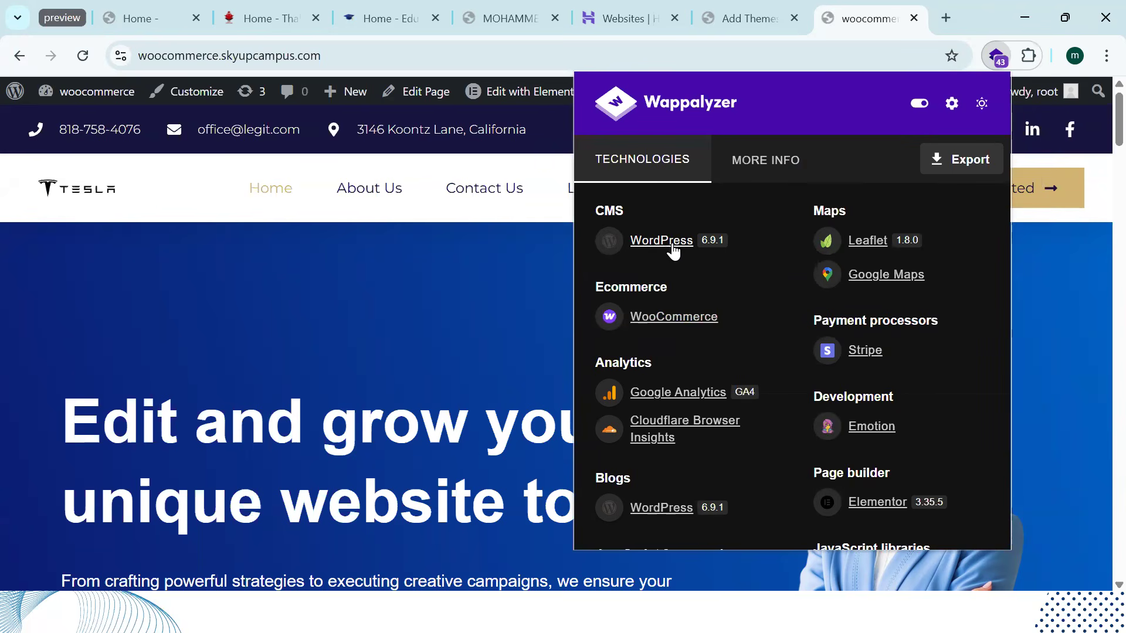
scroll(685, 398, "down", 1)
scroll(687, 364, "down", 1)
scroll(704, 304, "up", 2)
left_click(1023, 22)
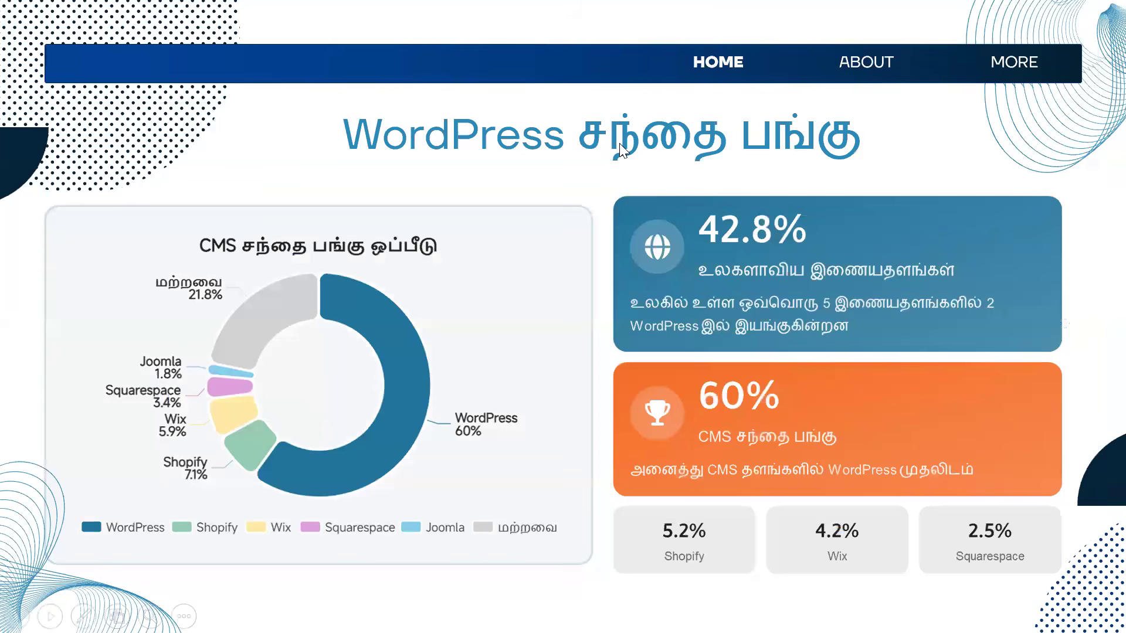